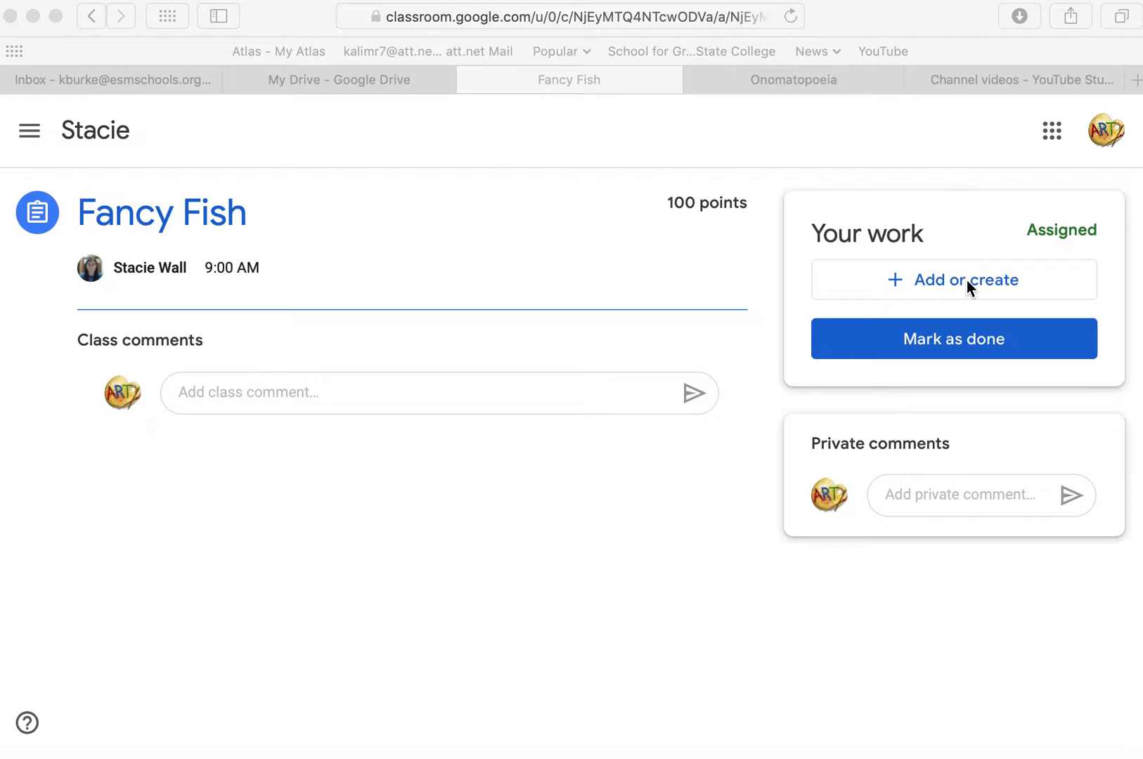
Create a new Google Drawings file for the Fancy Fish assignment and open it.
{"action": "left_click", "coordinate": [967, 284]}
{"action": "left_click", "coordinate": [968, 284]}
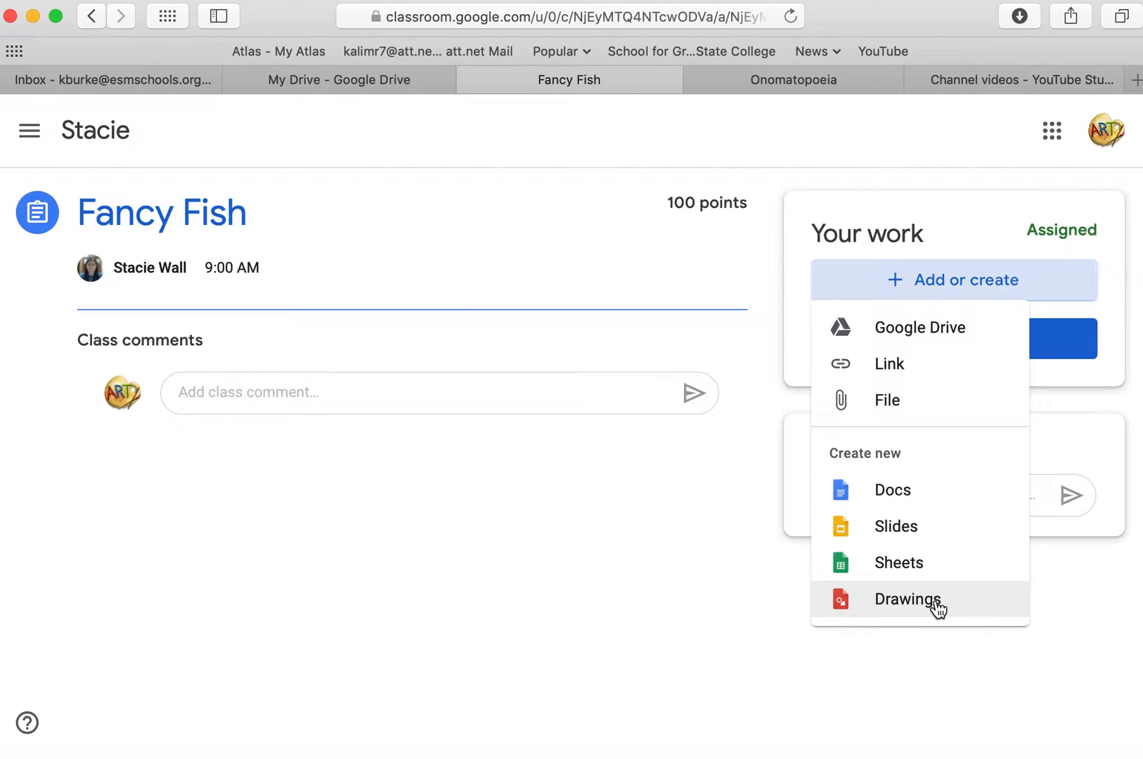
{"action": "left_click", "coordinate": [938, 606]}
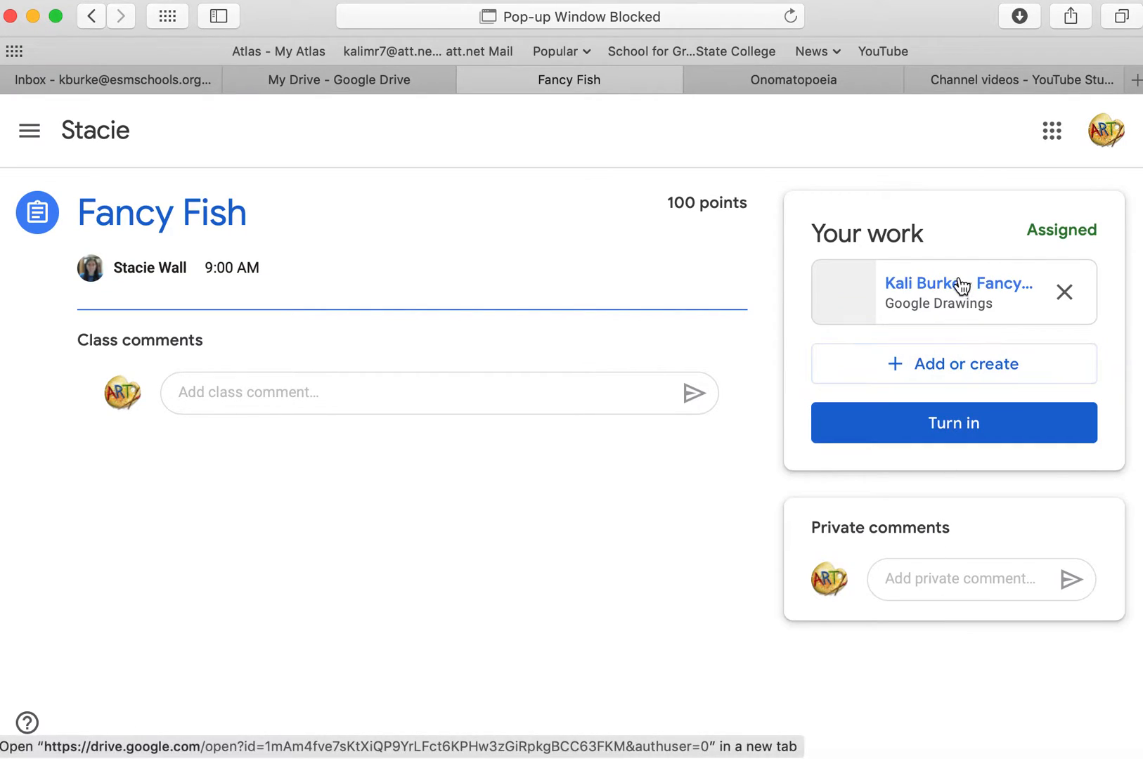
{"action": "left_click", "coordinate": [962, 285]}
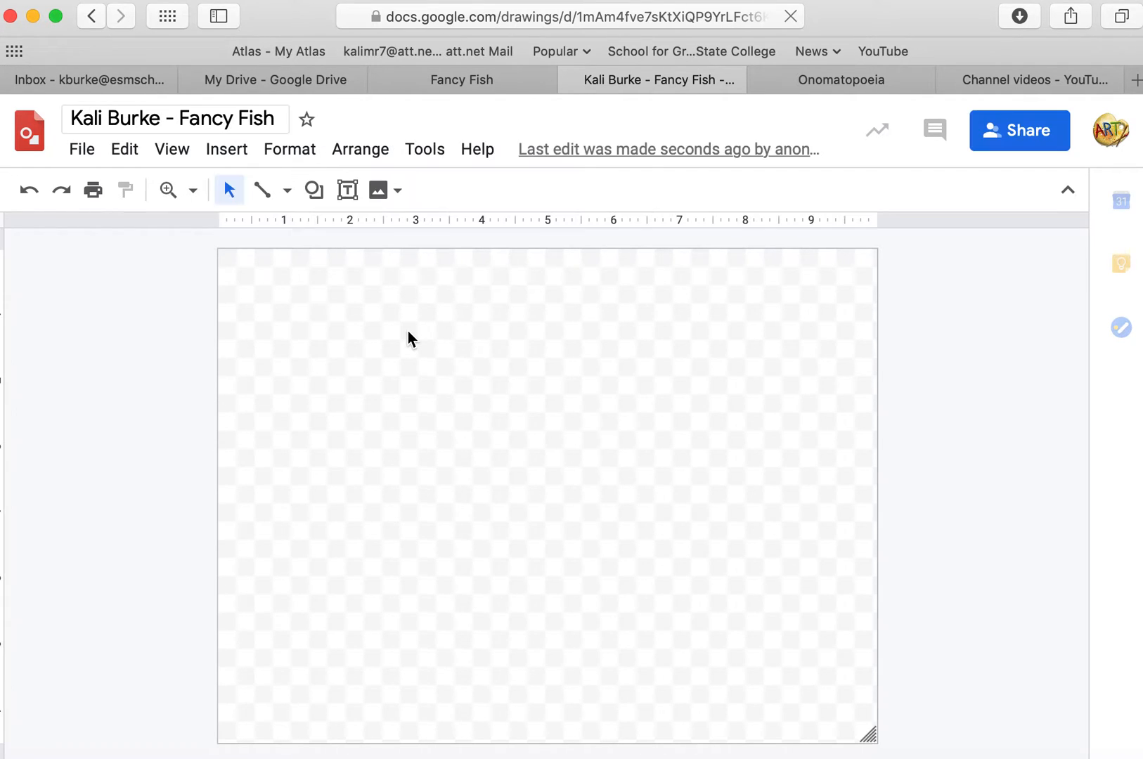
Draw a teardrop shape about 2.7 by 2.3 inches as the fish body and rotate it so its point faces lower right.
{"action": "left_click", "coordinate": [311, 191]}
{"action": "mouse_move", "coordinate": [322, 232]}
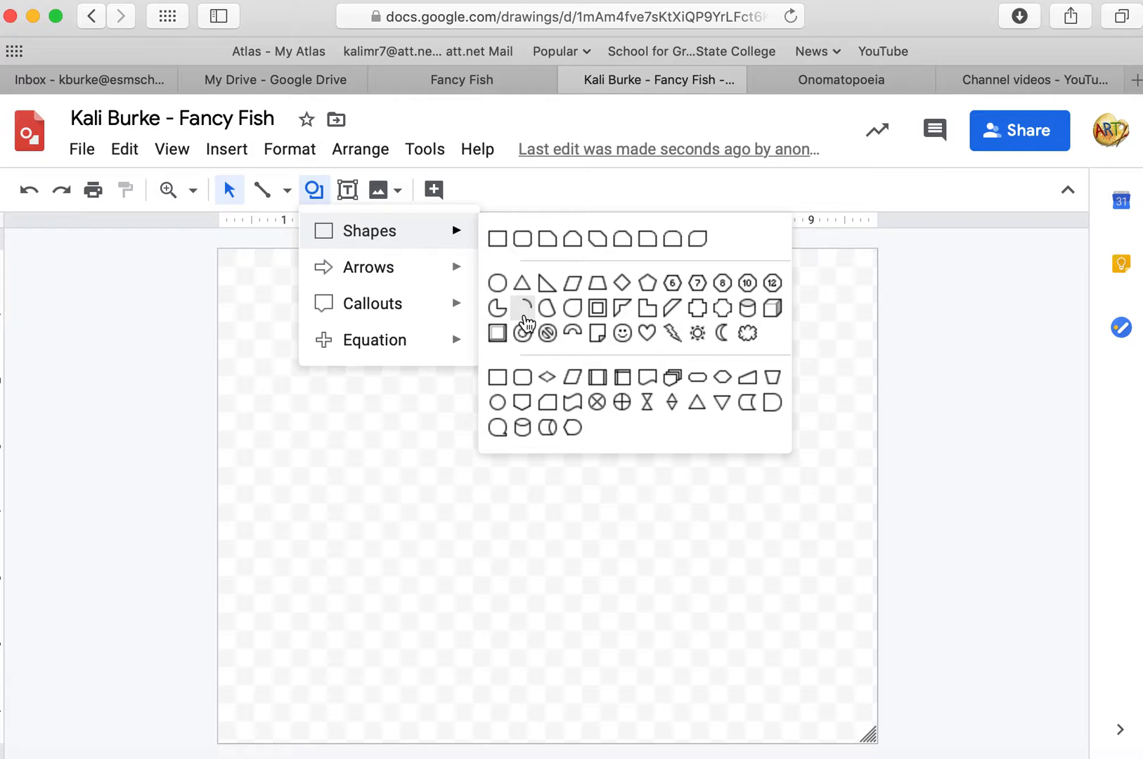
{"action": "left_click", "coordinate": [570, 310]}
{"action": "left_click_drag", "start_coordinate": [394, 401], "coordinate": [575, 554]}
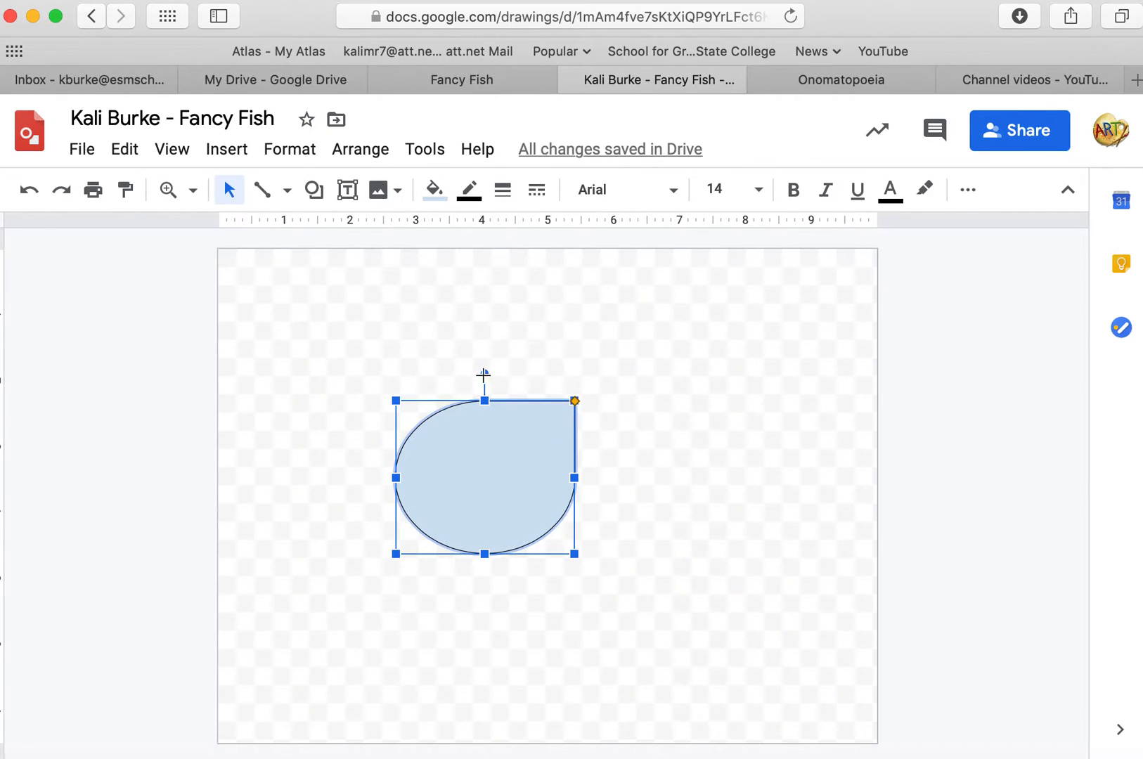
{"action": "left_click_drag", "start_coordinate": [547, 386], "coordinate": [548, 395]}
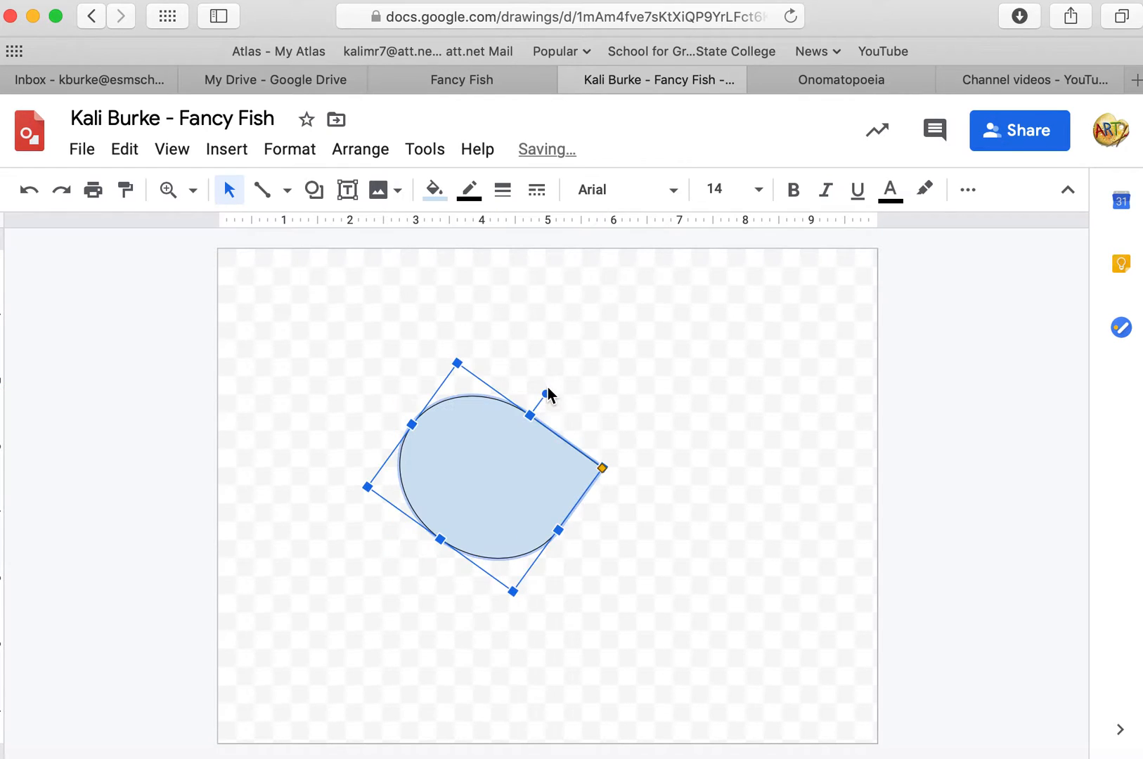
{"action": "left_click", "coordinate": [654, 415]}
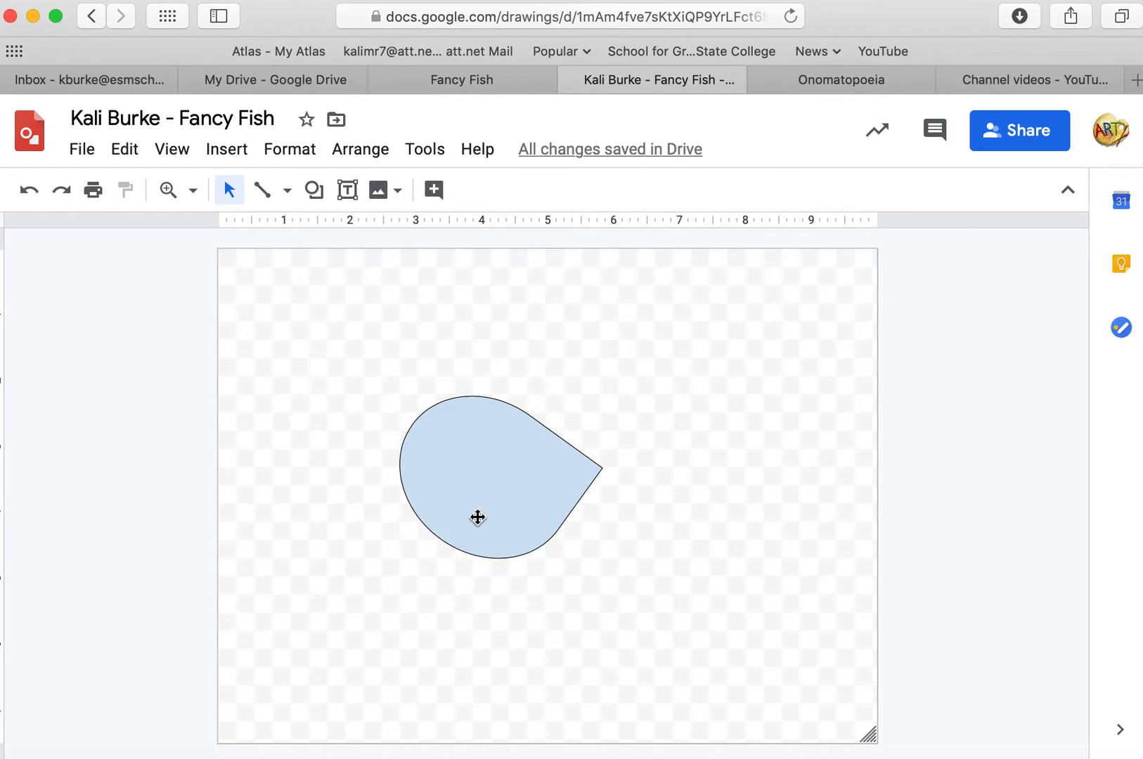
{"action": "left_click", "coordinate": [479, 484]}
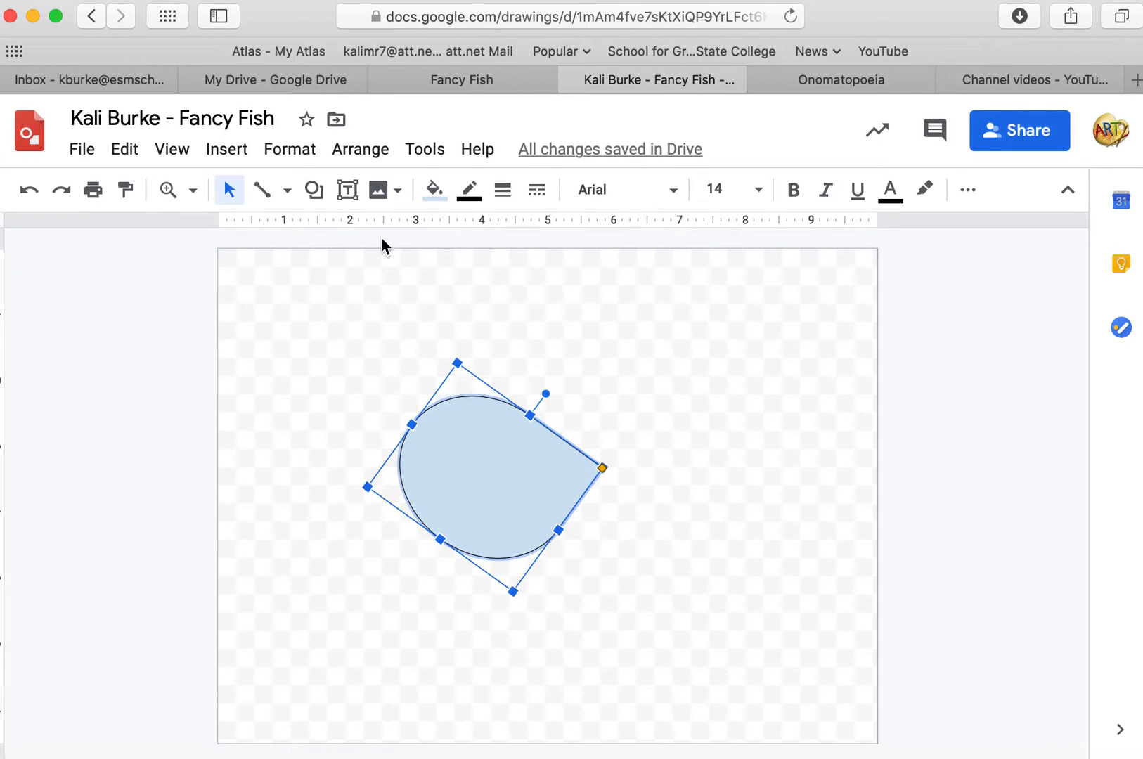
{"action": "left_click", "coordinate": [434, 191]}
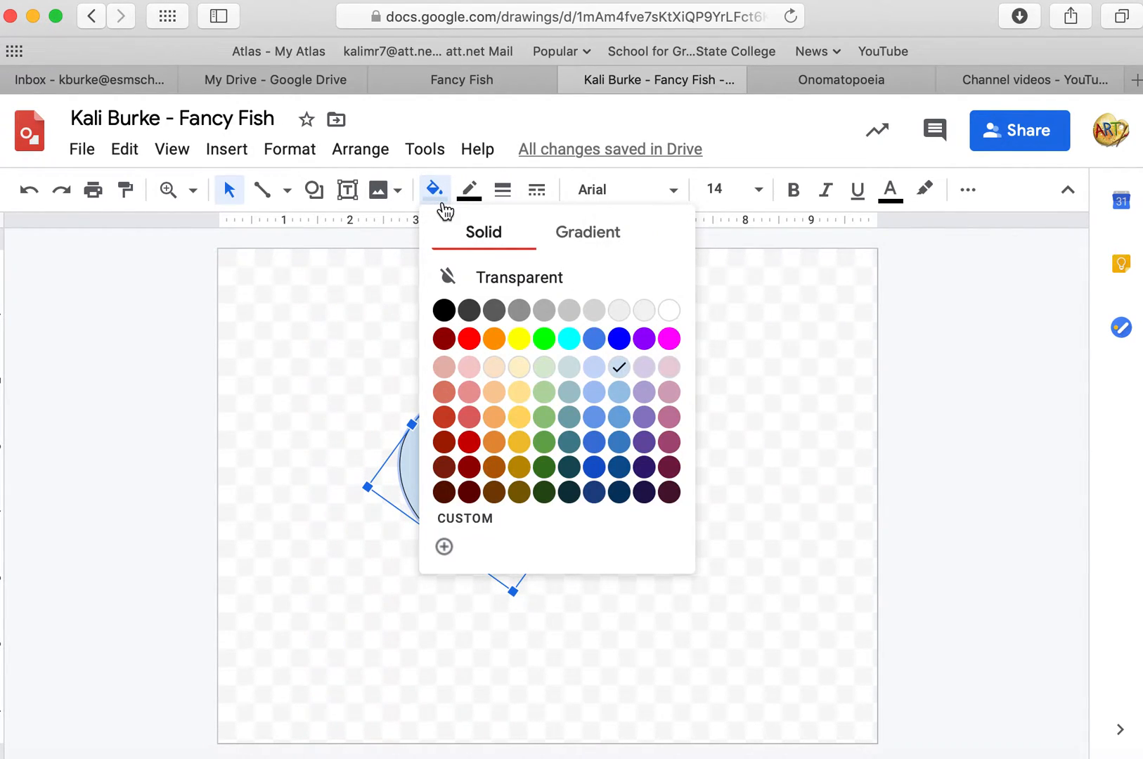
{"action": "left_click", "coordinate": [358, 302]}
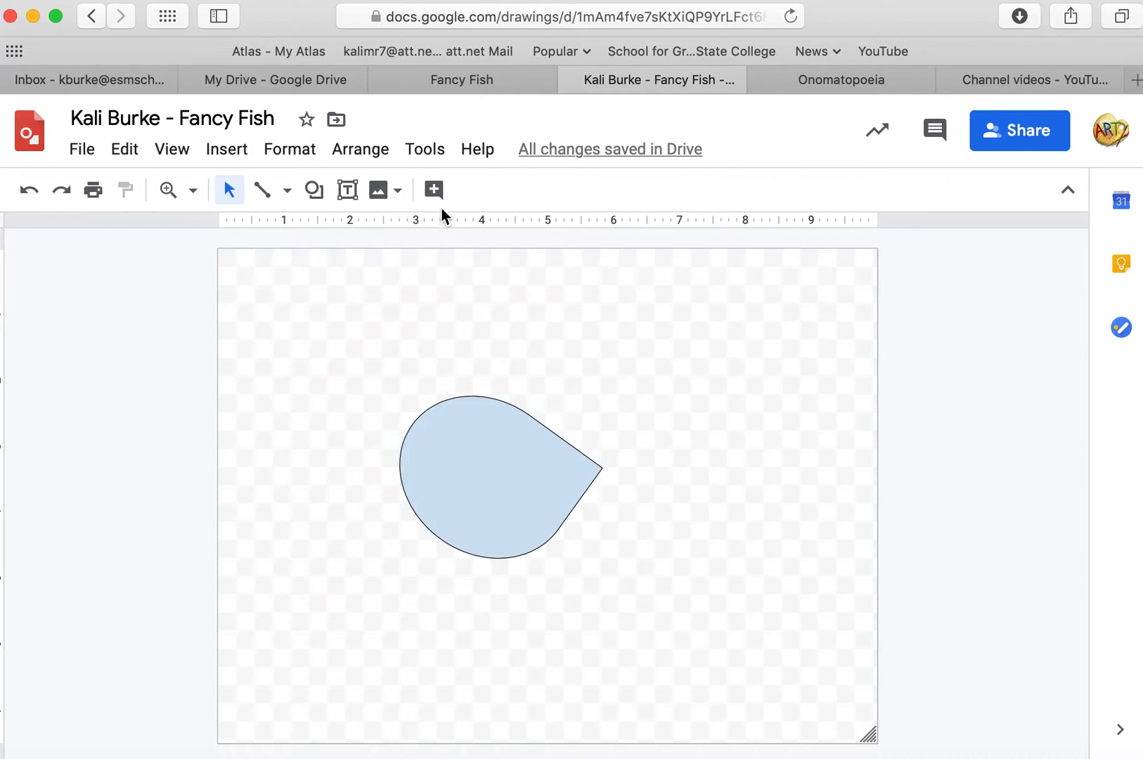
Fill the teardrop body with light orange.
{"action": "left_click", "coordinate": [465, 415]}
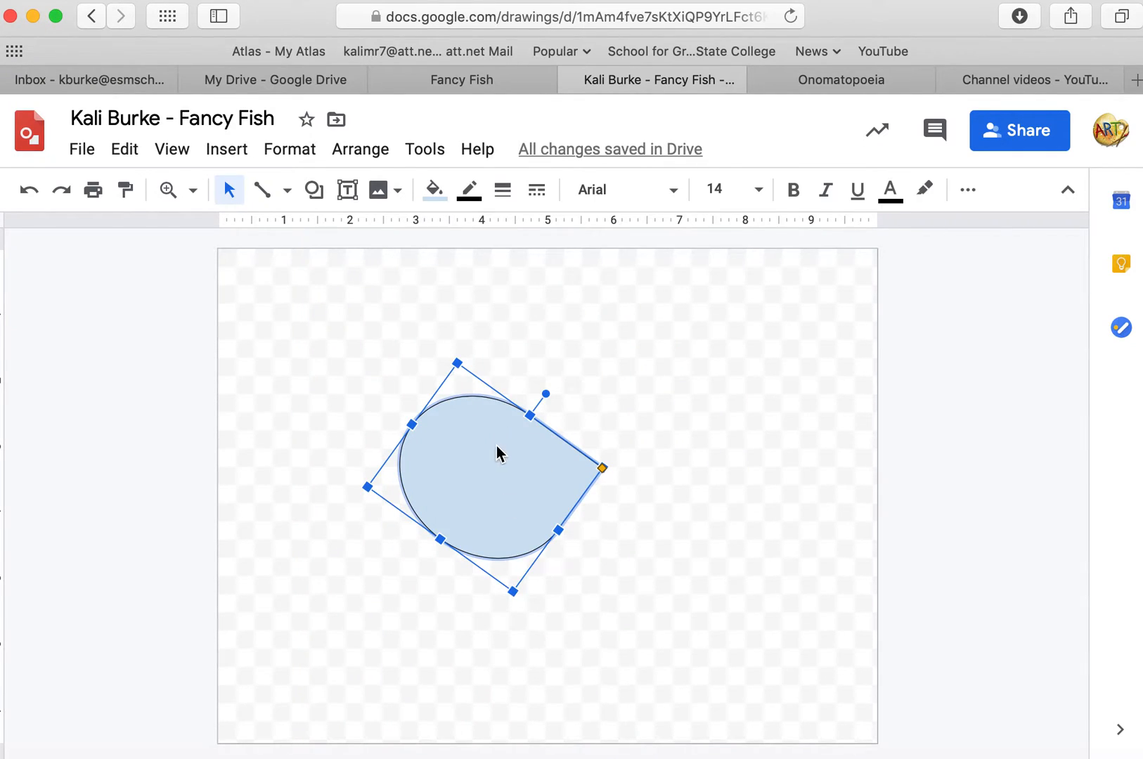
{"action": "left_click", "coordinate": [434, 189]}
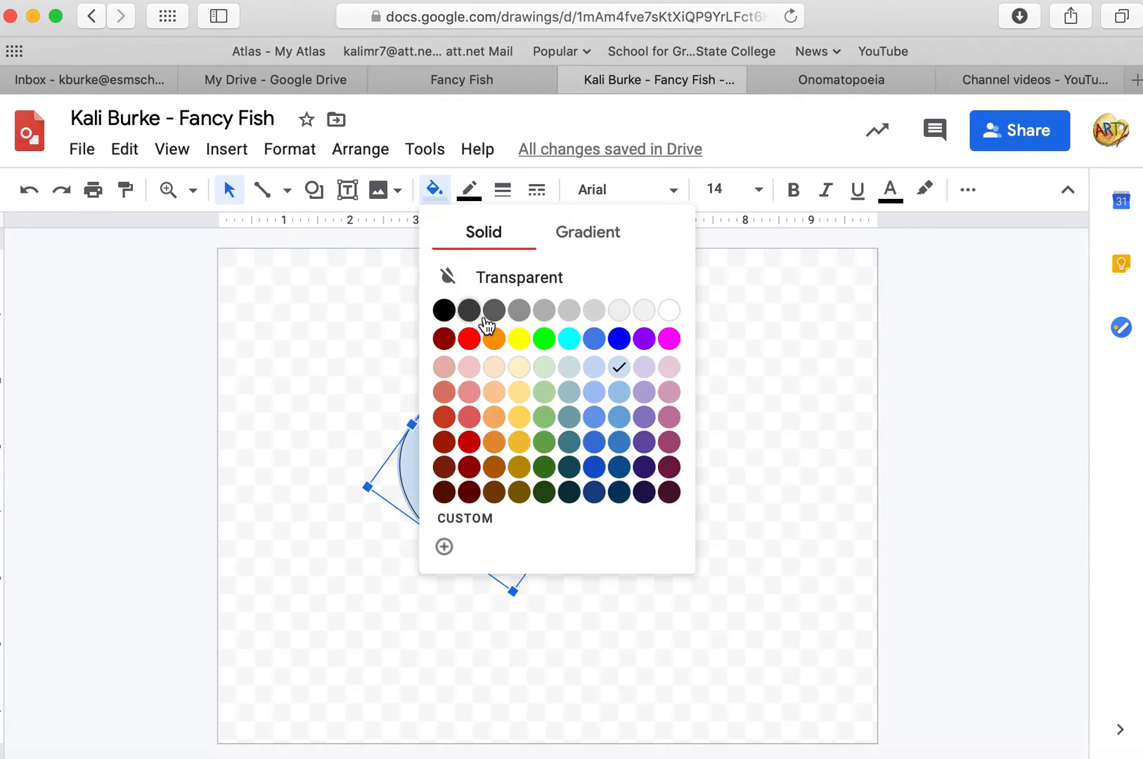
{"action": "left_click", "coordinate": [494, 418]}
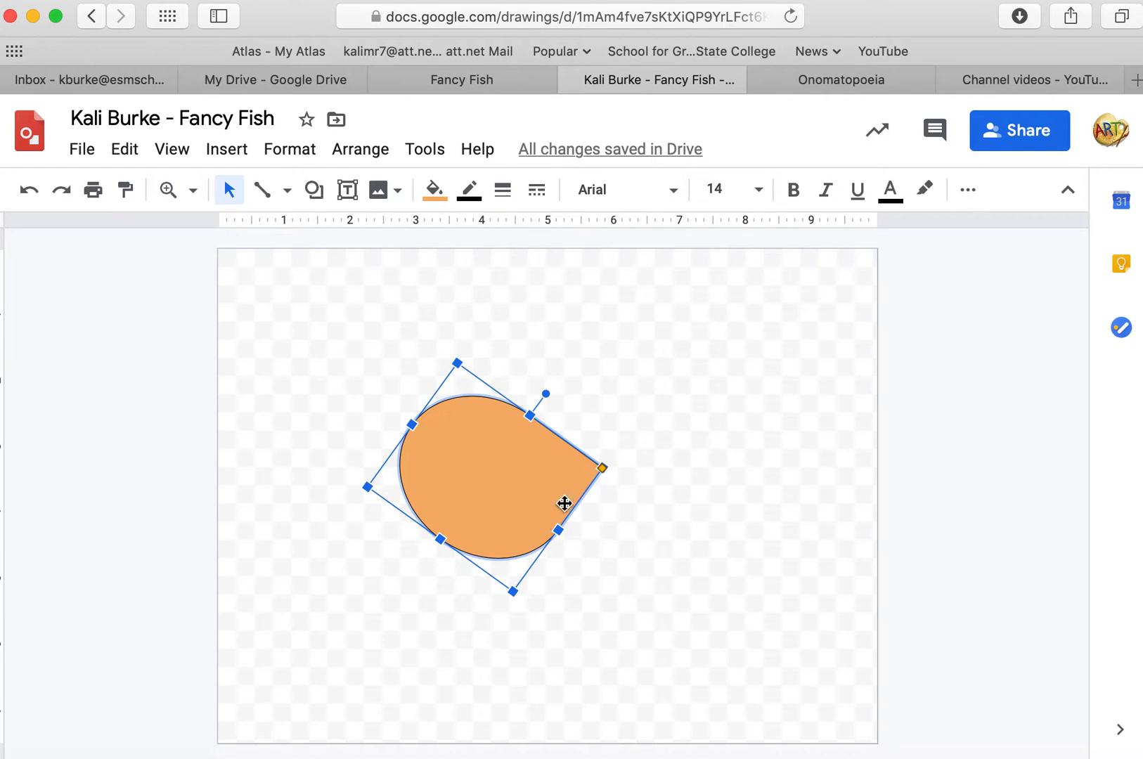
{"action": "left_click", "coordinate": [654, 436]}
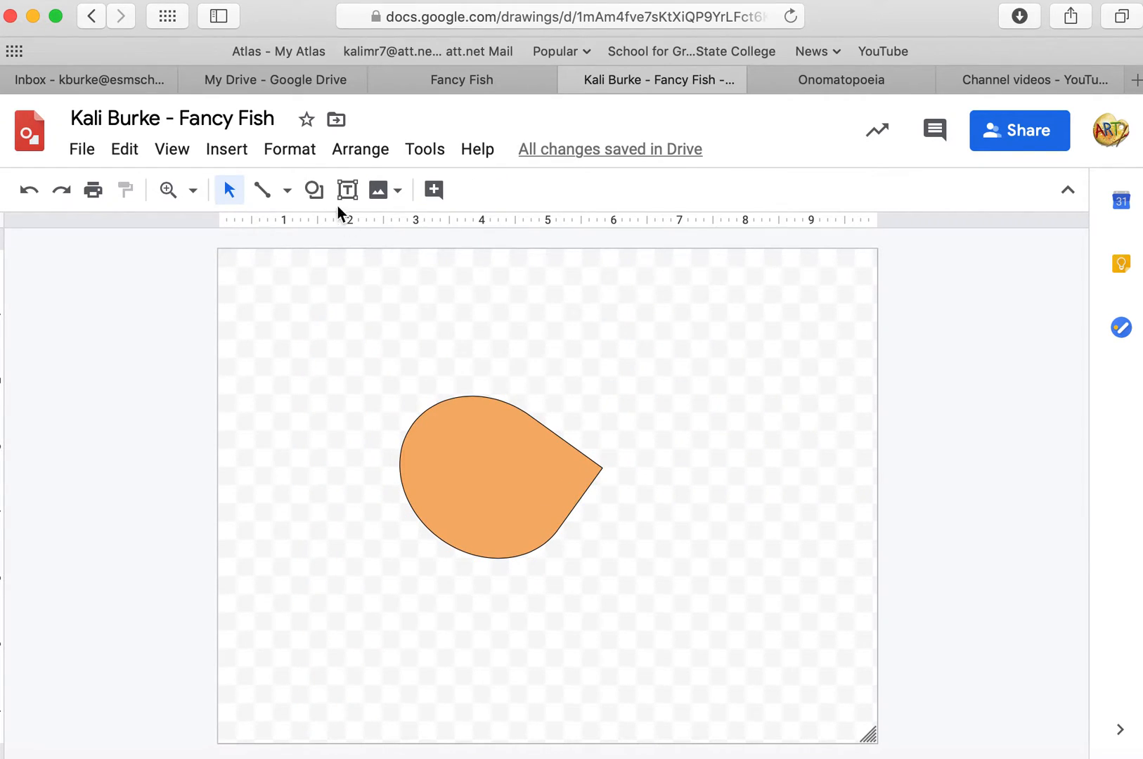
Draw a flipped moon shape about 5 inches wide over the body for the tail.
{"action": "left_click", "coordinate": [318, 193]}
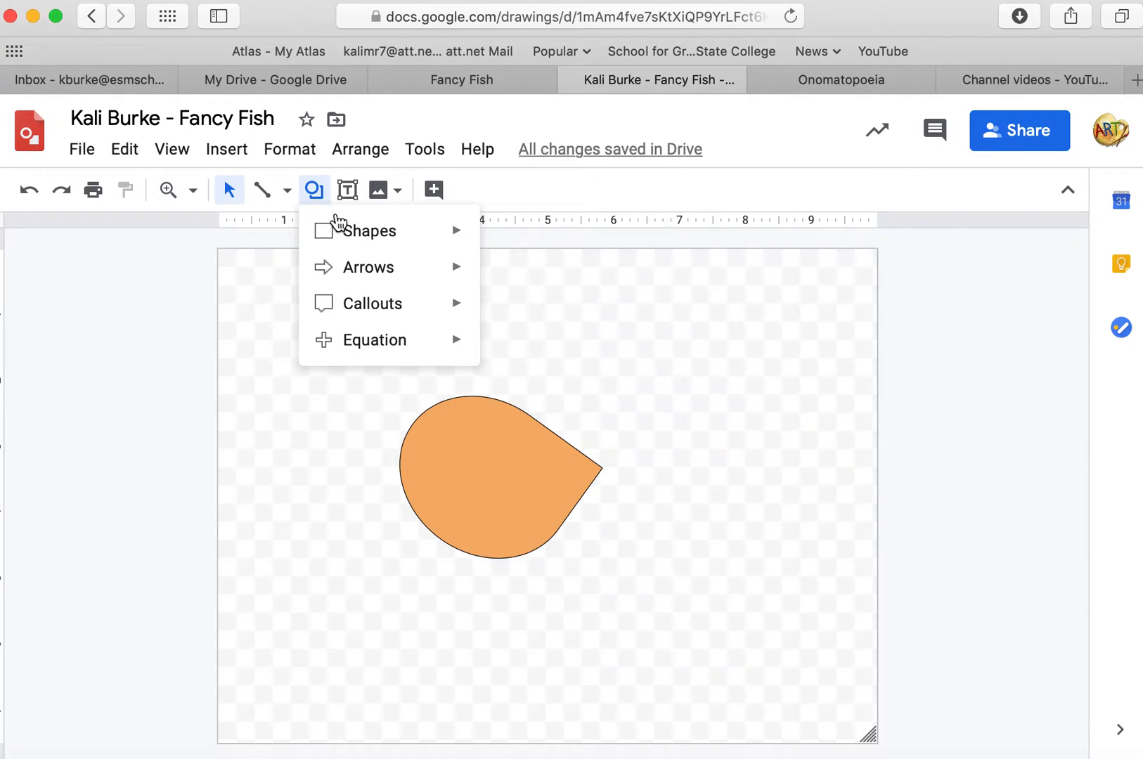
{"action": "mouse_move", "coordinate": [343, 232]}
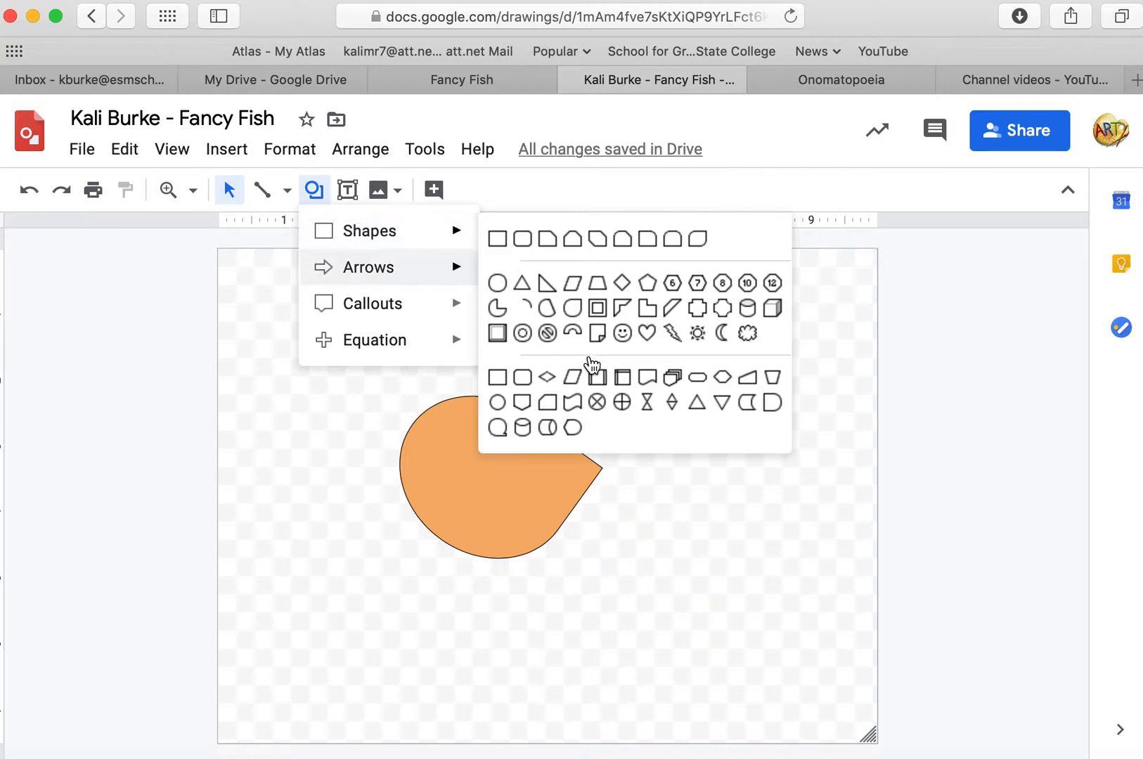
{"action": "left_click", "coordinate": [722, 339]}
{"action": "left_click_drag", "start_coordinate": [696, 339], "coordinate": [367, 497]}
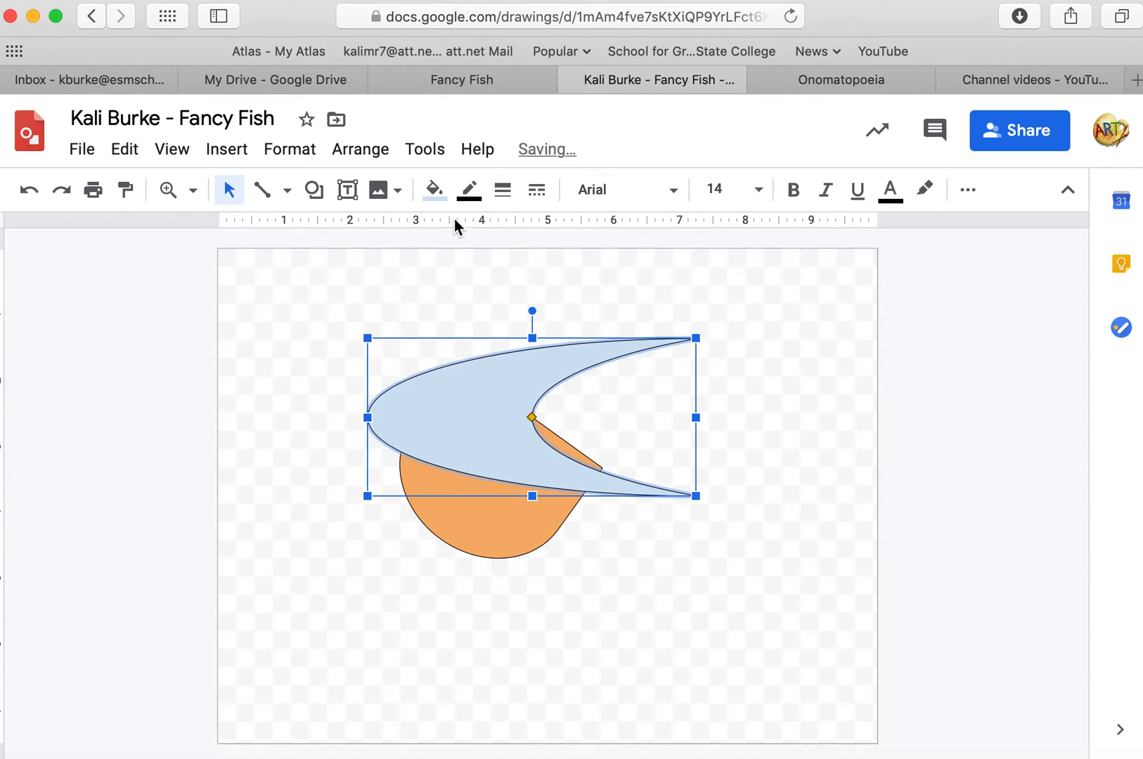
Fill the moon tail with the same light orange and move and resize it against the body's right side.
{"action": "left_click", "coordinate": [435, 194]}
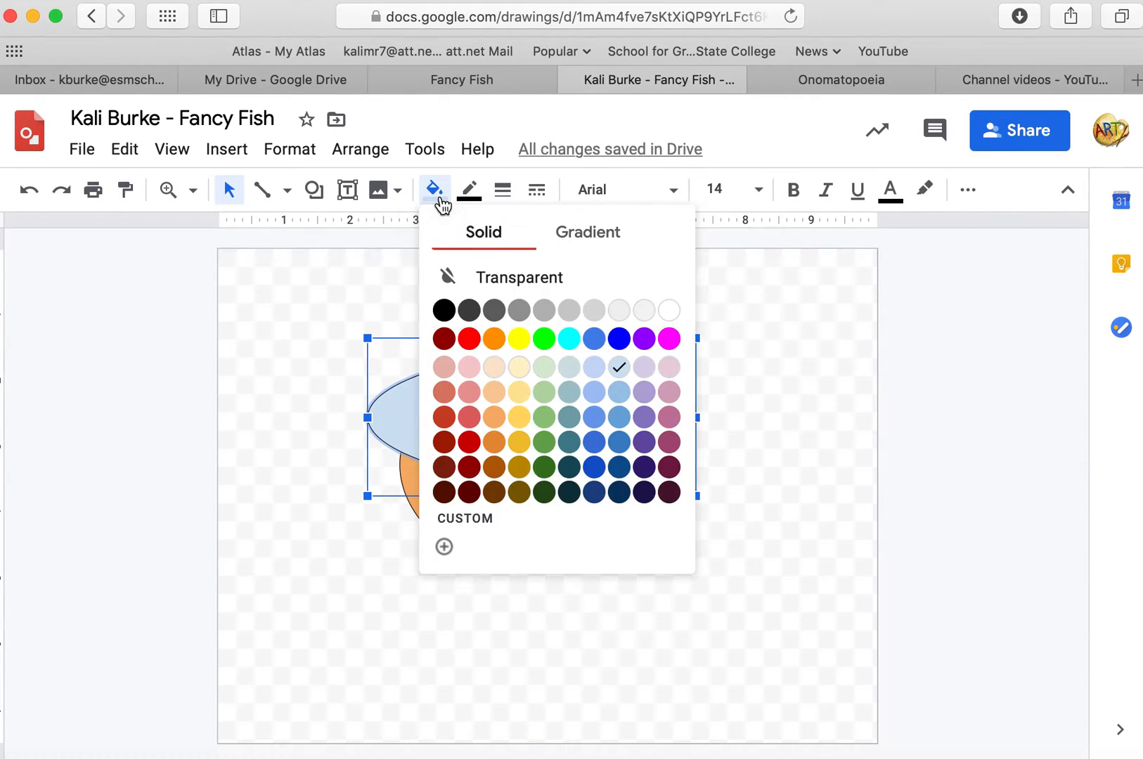
{"action": "left_click", "coordinate": [501, 422]}
{"action": "left_click_drag", "start_coordinate": [485, 418], "coordinate": [666, 469]}
{"action": "left_click", "coordinate": [478, 486]}
{"action": "left_click_drag", "start_coordinate": [478, 486], "coordinate": [392, 487]}
{"action": "left_click_drag", "start_coordinate": [664, 470], "coordinate": [598, 469]}
{"action": "left_click", "coordinate": [668, 639]}
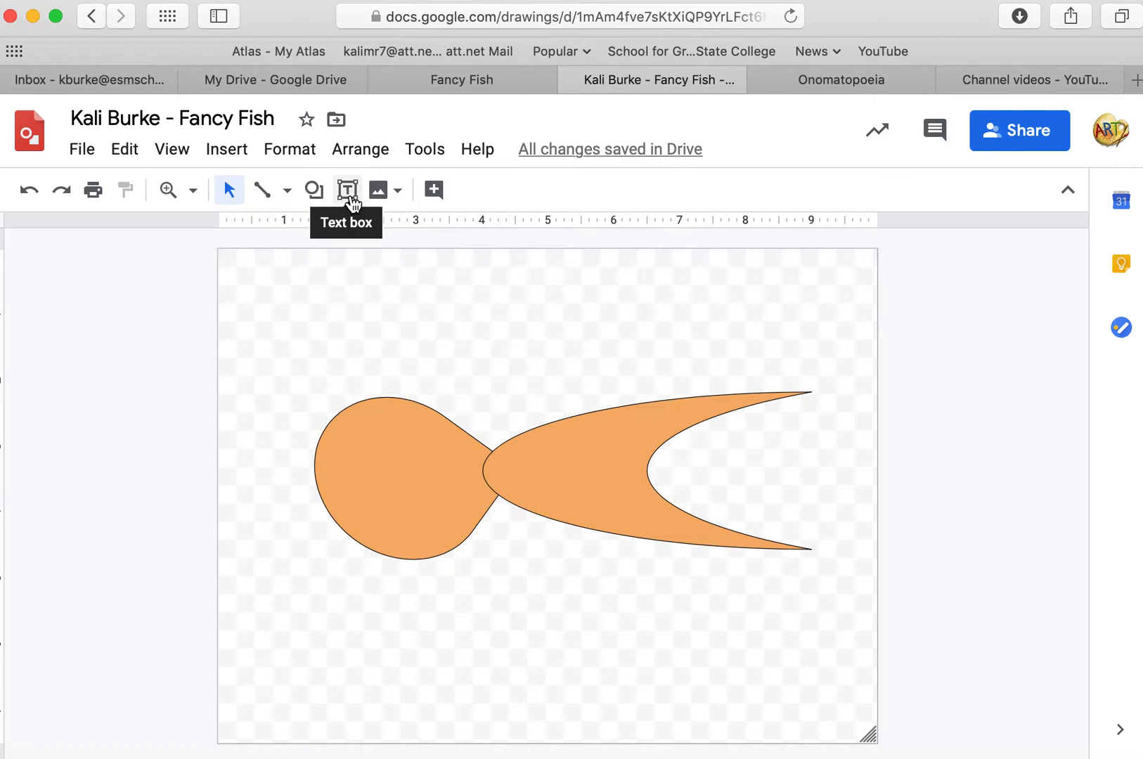
Draw a small narrow teardrop on top of the body as a fin and rotate it.
{"action": "left_click", "coordinate": [316, 193]}
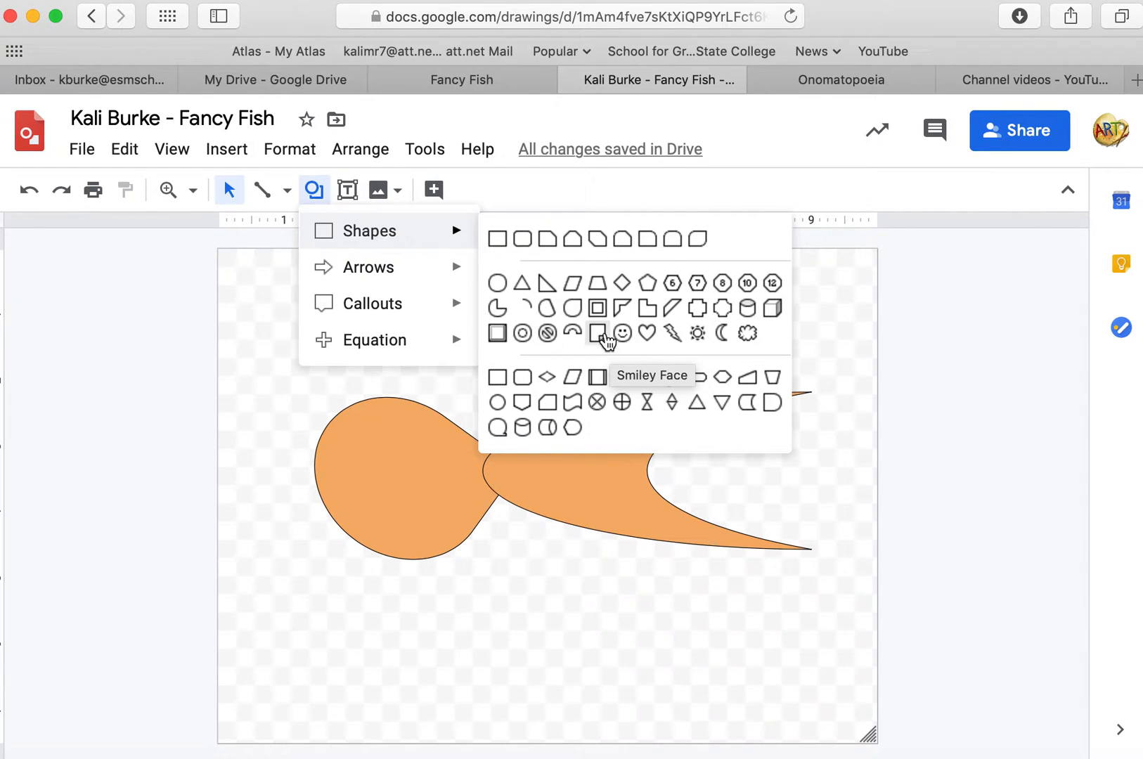
{"action": "left_click", "coordinate": [573, 318]}
{"action": "left_click_drag", "start_coordinate": [432, 340], "coordinate": [420, 368]}
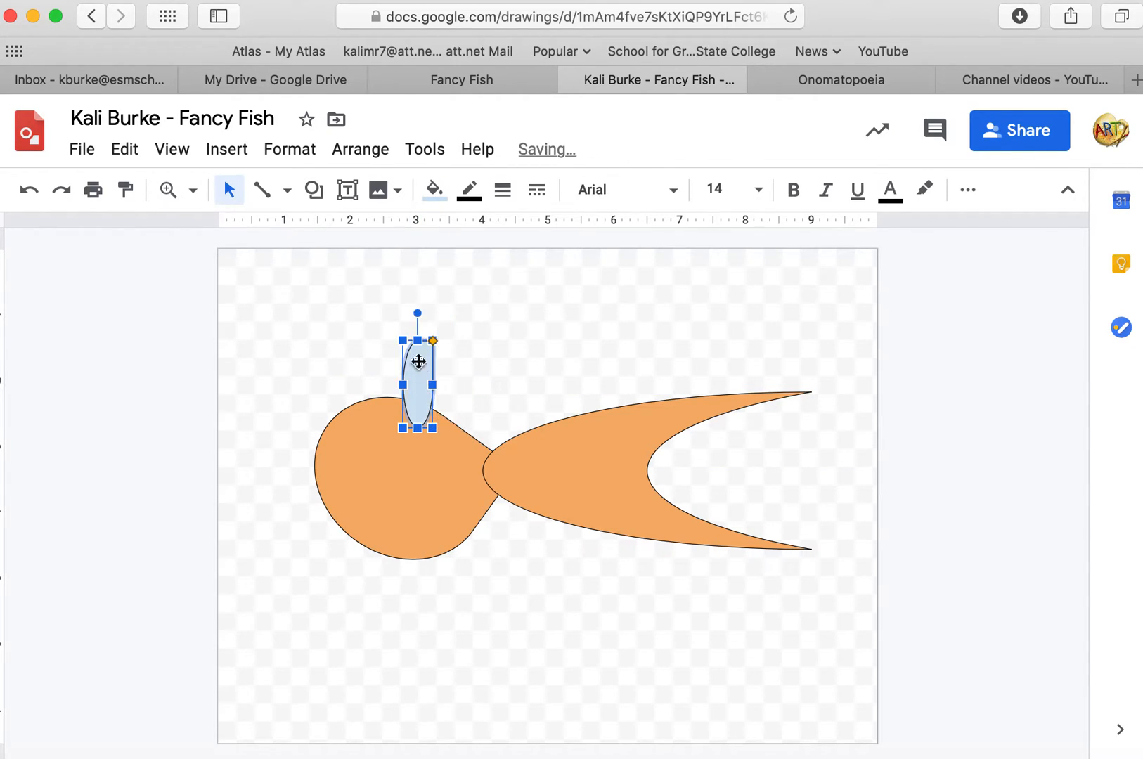
{"action": "left_click_drag", "start_coordinate": [416, 314], "coordinate": [352, 364]}
{"action": "left_click_drag", "start_coordinate": [428, 399], "coordinate": [421, 418]}
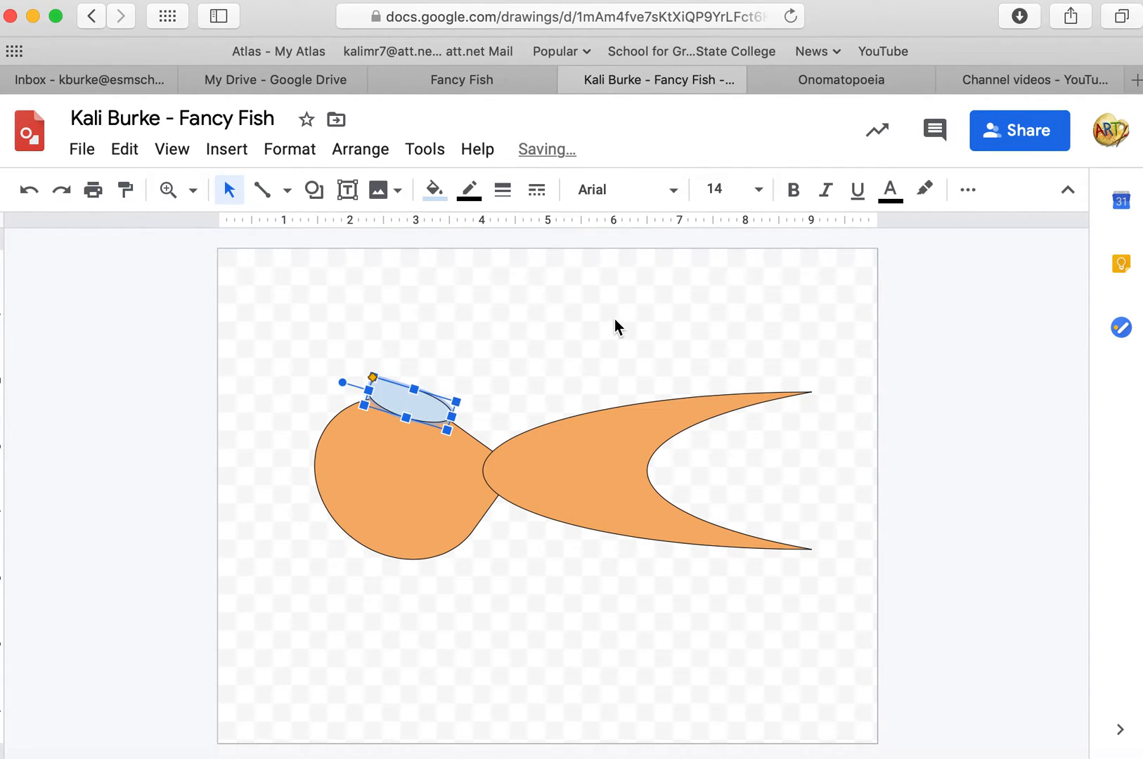
Resize and rotate the small teardrop fin on the body's upper edge.
{"action": "left_click", "coordinate": [615, 321]}
{"action": "left_click", "coordinate": [415, 394]}
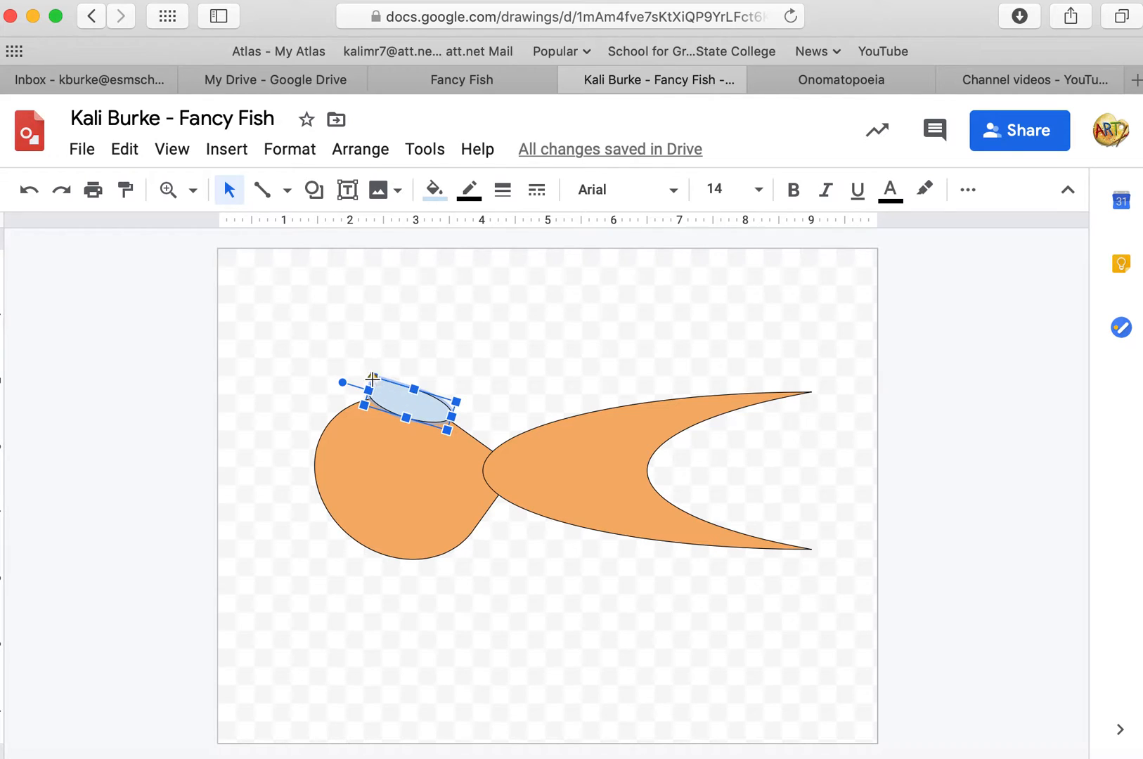
{"action": "left_click_drag", "start_coordinate": [417, 388], "coordinate": [416, 340]}
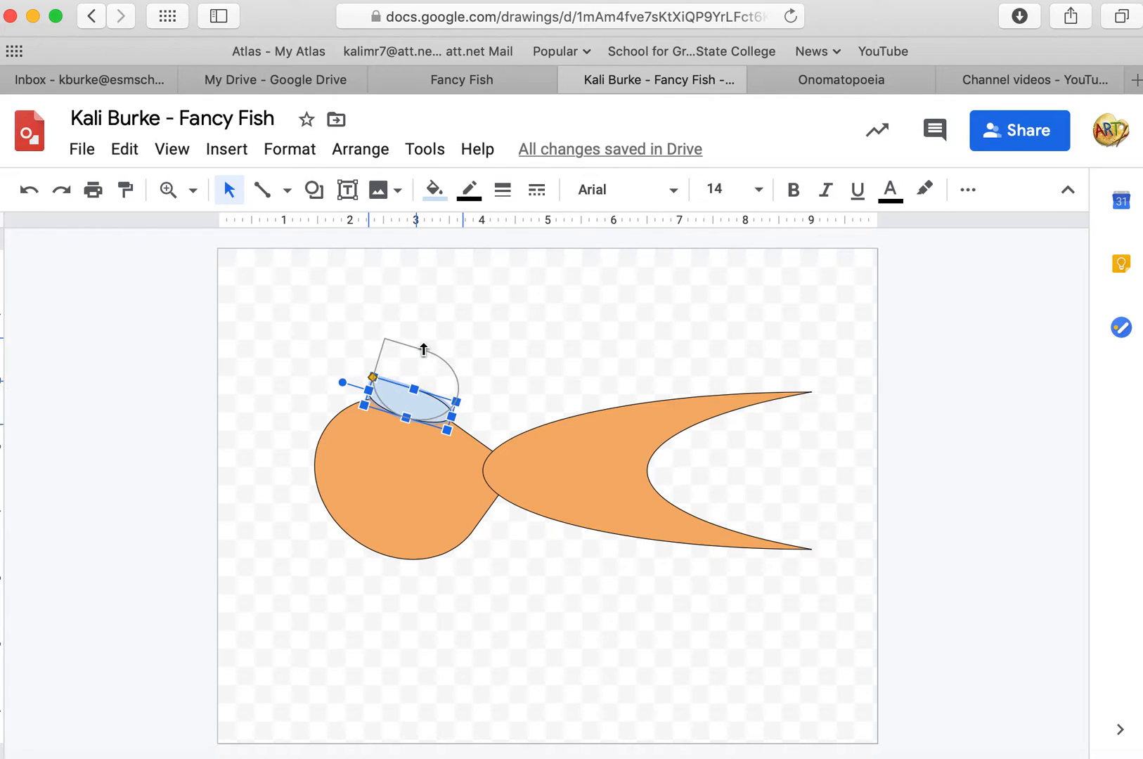
{"action": "left_click", "coordinate": [502, 336]}
{"action": "left_click", "coordinate": [438, 380]}
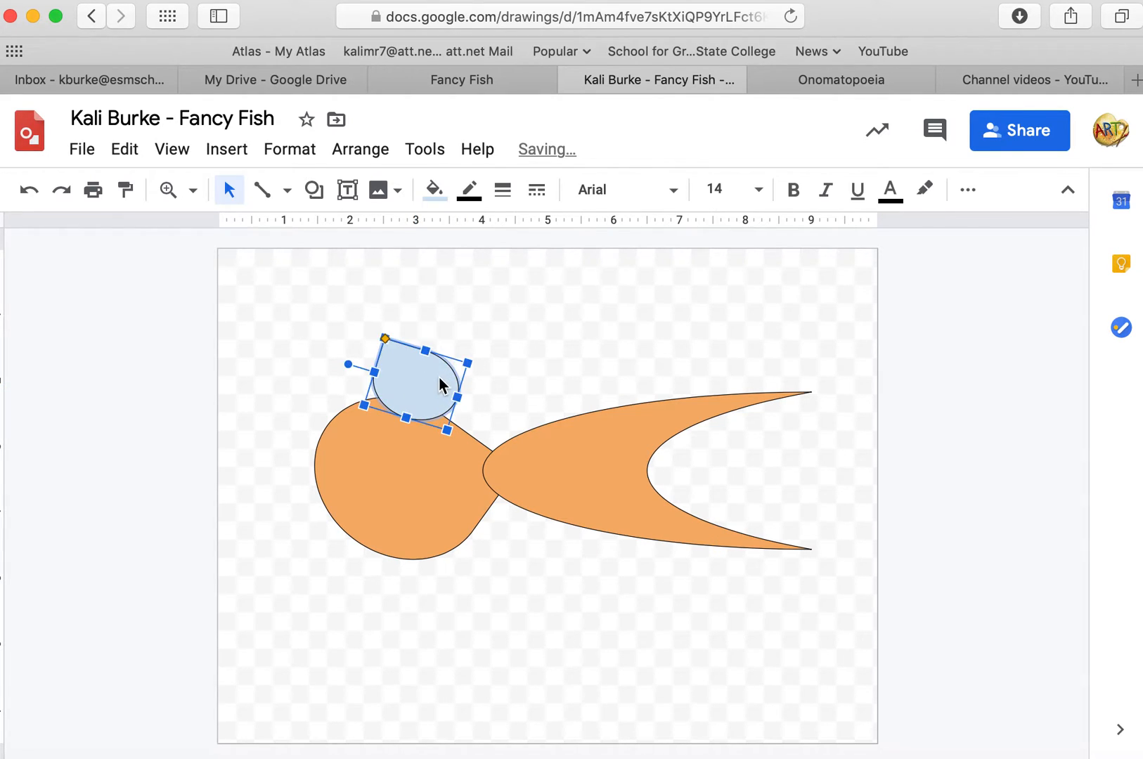
{"action": "left_click_drag", "start_coordinate": [469, 364], "coordinate": [470, 398]}
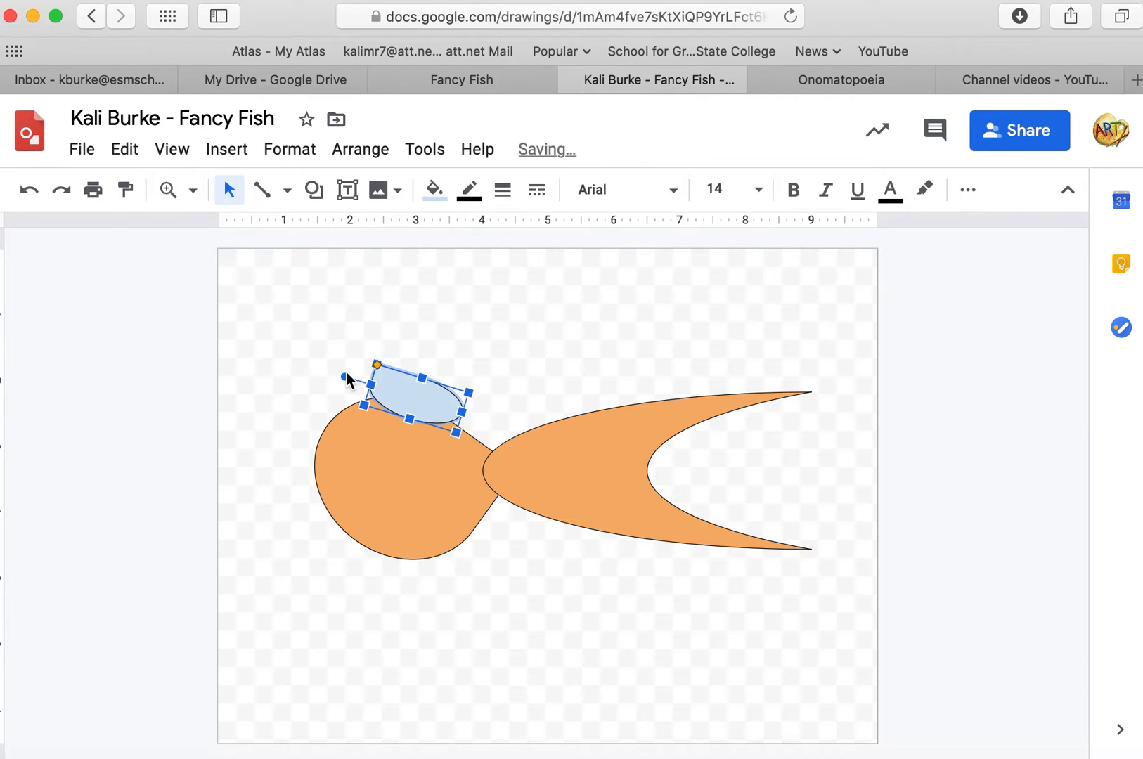
{"action": "left_click_drag", "start_coordinate": [345, 376], "coordinate": [353, 355]}
{"action": "left_click", "coordinate": [526, 303]}
{"action": "left_click", "coordinate": [430, 409]}
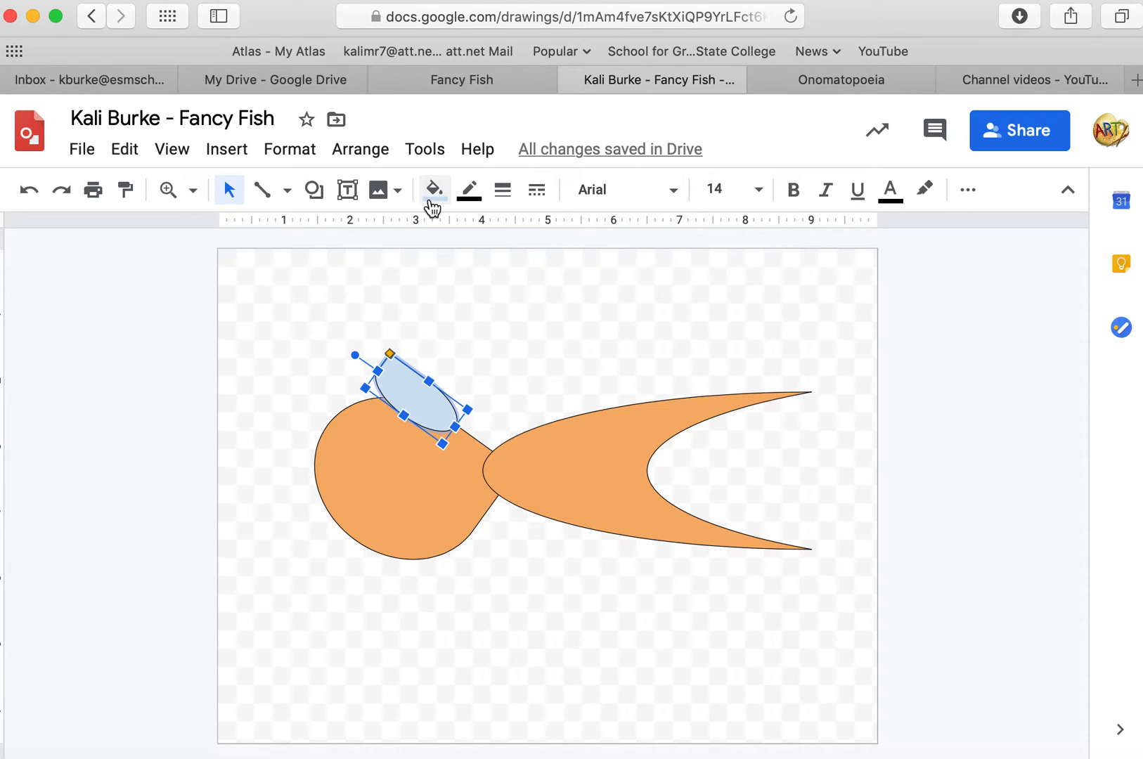
Fill the fin with light orange and move it above the body.
{"action": "left_click", "coordinate": [434, 196]}
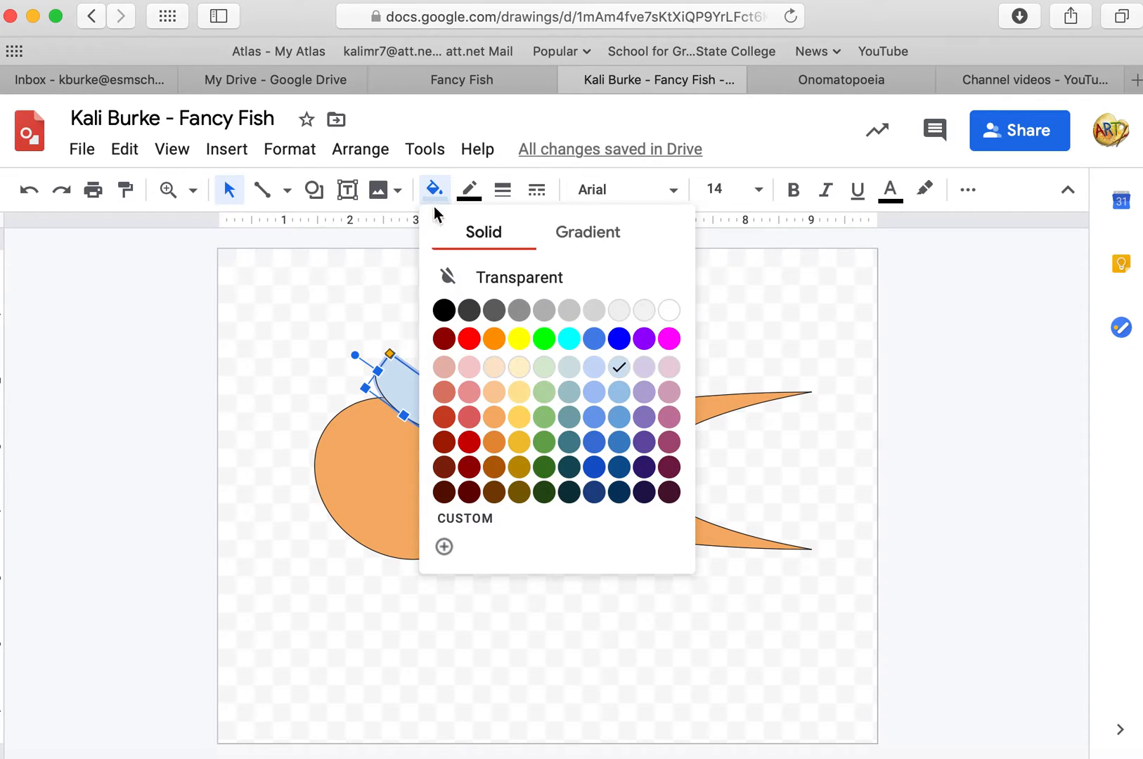
{"action": "left_click", "coordinate": [494, 431]}
{"action": "left_click", "coordinate": [543, 369]}
{"action": "left_click", "coordinate": [419, 414]}
{"action": "left_click_drag", "start_coordinate": [419, 414], "coordinate": [496, 352]}
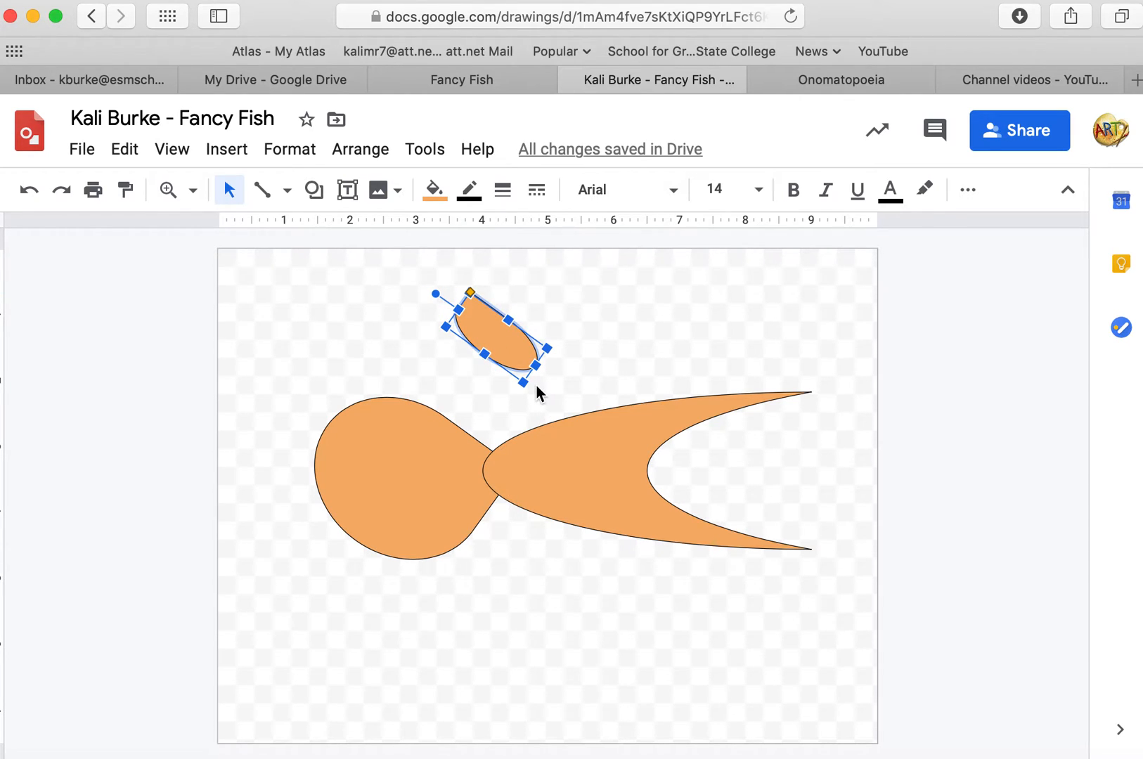
Duplicate the fin and place the copy, rotated, on the lower front of the body.
{"action": "key", "text": "ctrl+d"}
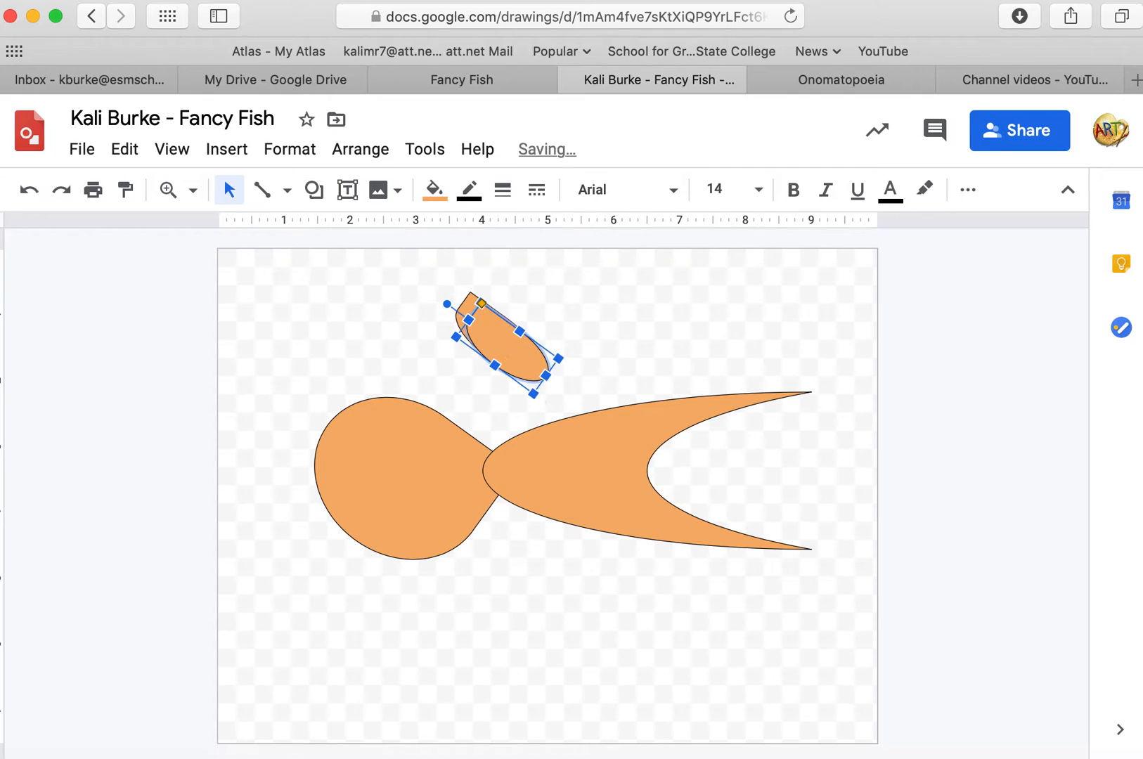
{"action": "left_click_drag", "start_coordinate": [528, 355], "coordinate": [479, 642]}
{"action": "left_click_drag", "start_coordinate": [441, 577], "coordinate": [434, 651]}
{"action": "left_click_drag", "start_coordinate": [520, 614], "coordinate": [403, 527]}
{"action": "left_click", "coordinate": [625, 585]}
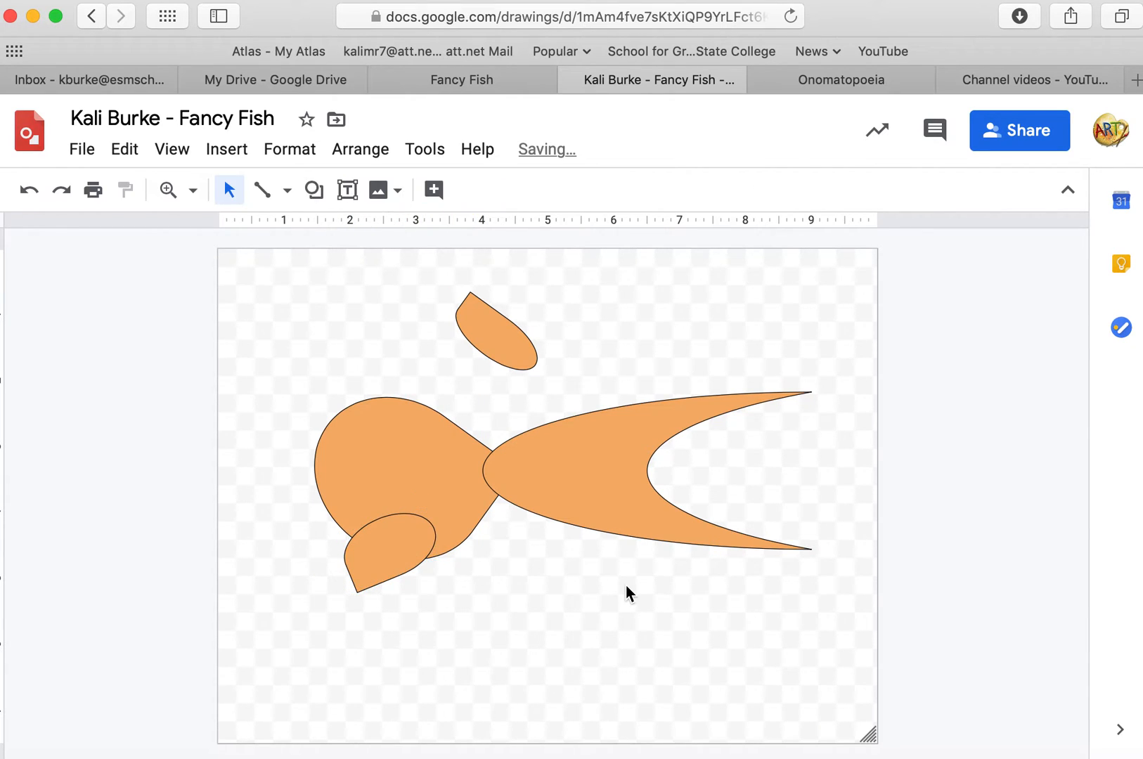
Move the top fin down onto the upper front of the body.
{"action": "left_click_drag", "start_coordinate": [510, 347], "coordinate": [421, 424]}
{"action": "left_click", "coordinate": [551, 377]}
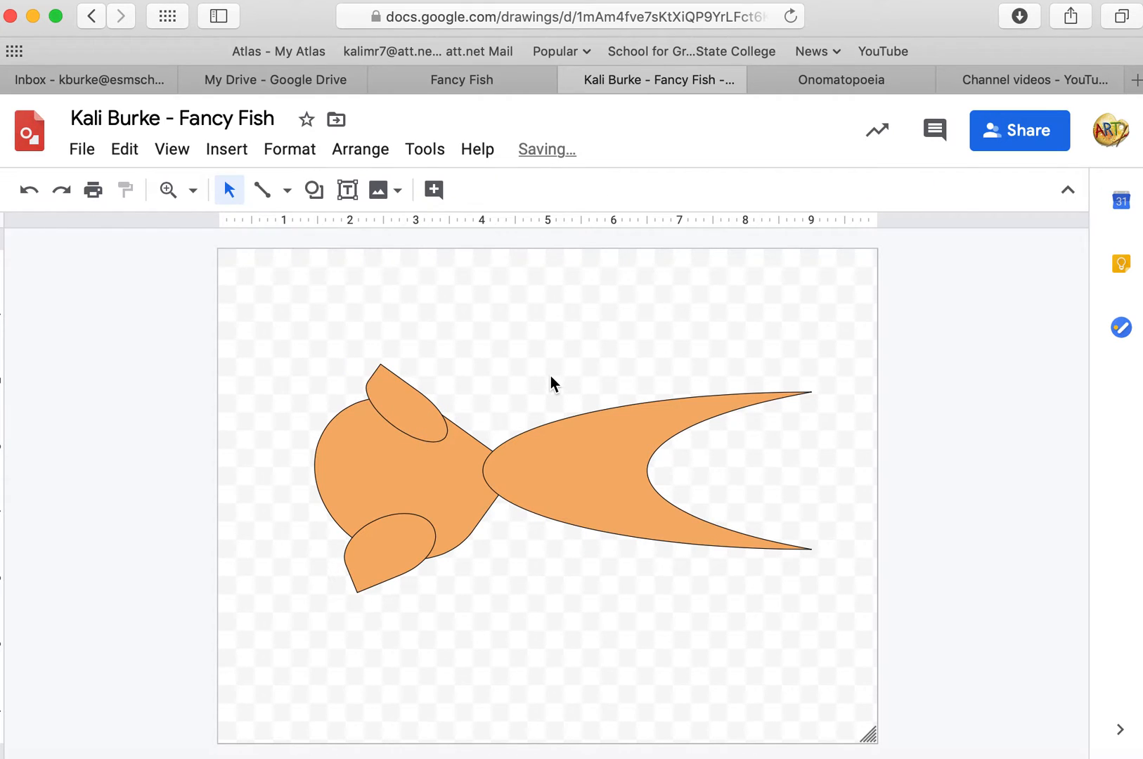
{"action": "left_click_drag", "start_coordinate": [408, 403], "coordinate": [412, 387]}
{"action": "left_click", "coordinate": [523, 319]}
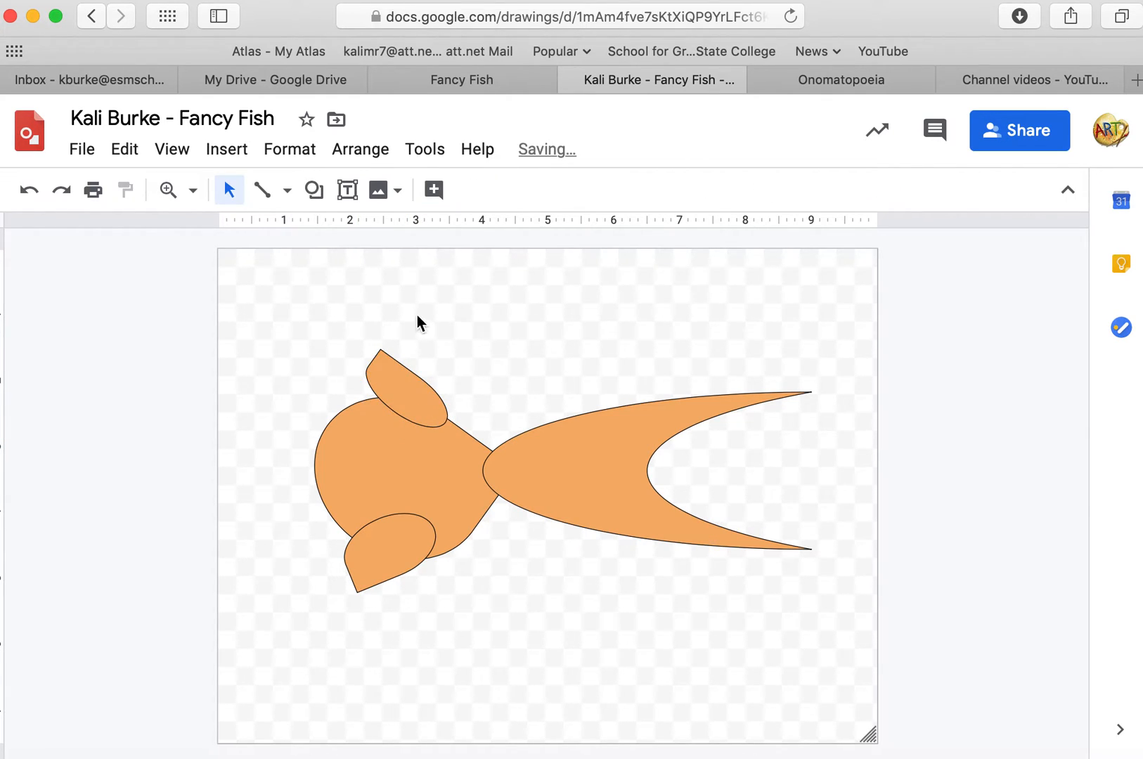
Draw a small circle on the front of the head and fill it white as the eye.
{"action": "left_click", "coordinate": [315, 190]}
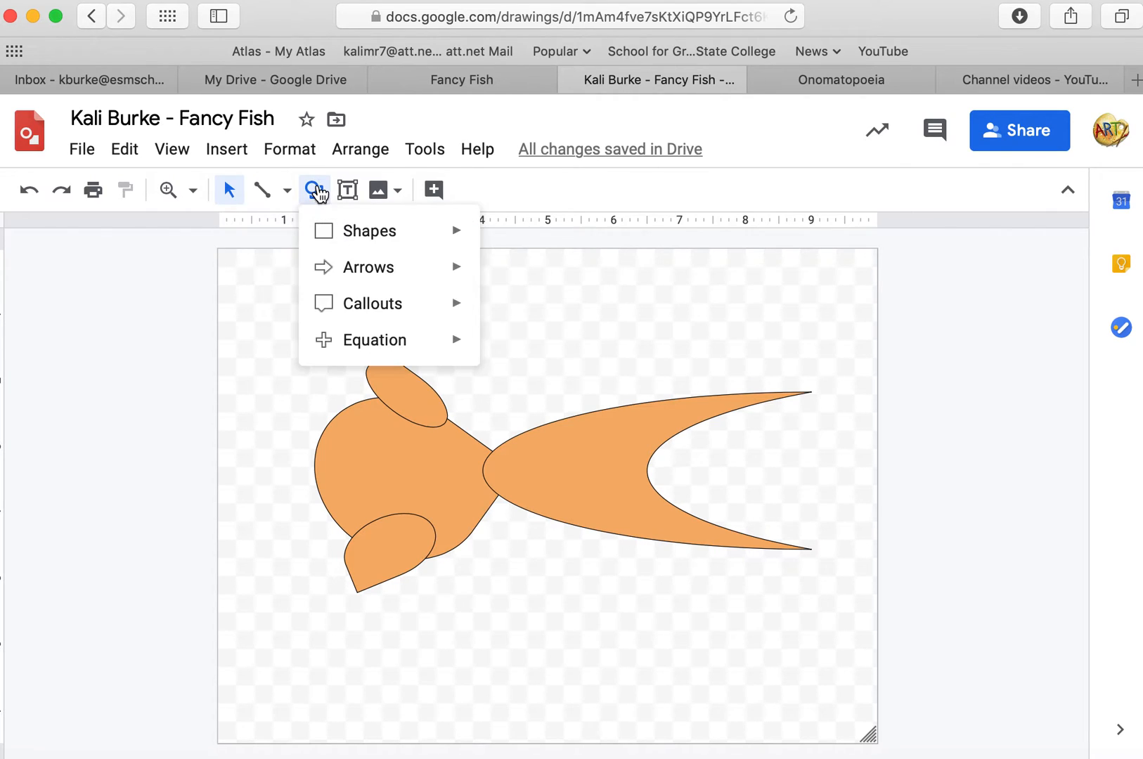
{"action": "mouse_move", "coordinate": [346, 235]}
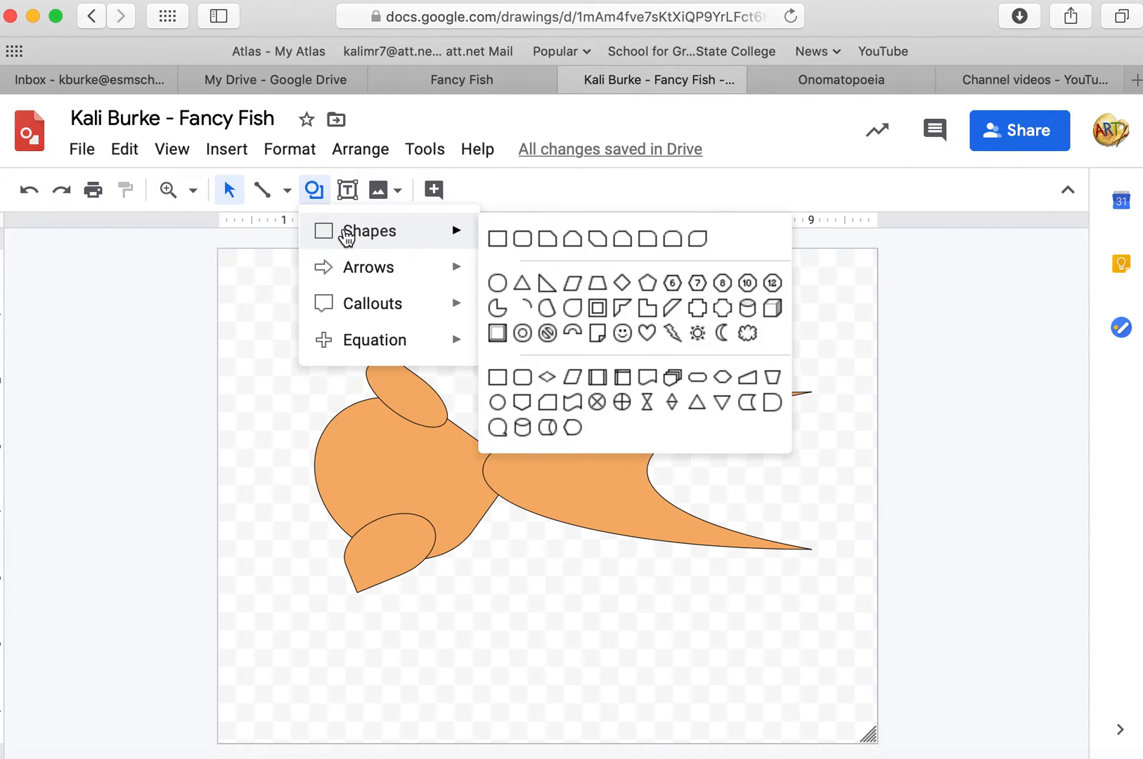
{"action": "left_click", "coordinate": [497, 283]}
{"action": "left_click_drag", "start_coordinate": [337, 436], "coordinate": [361, 461]}
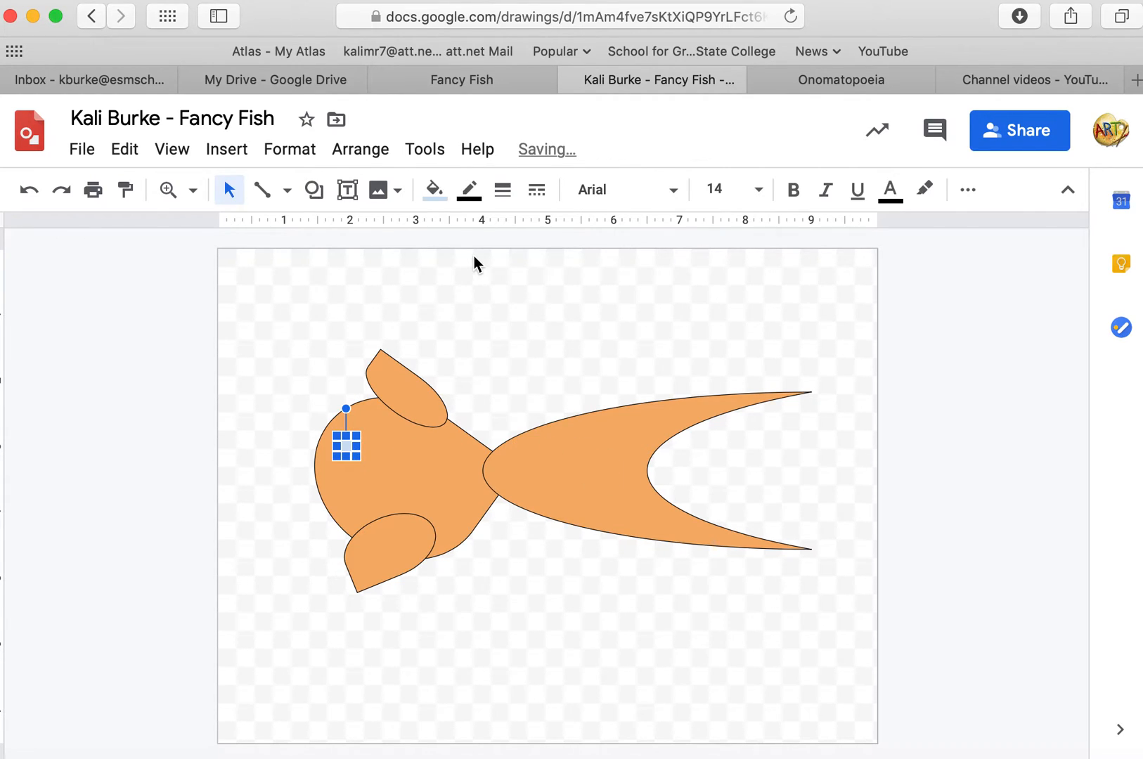
{"action": "left_click", "coordinate": [434, 190]}
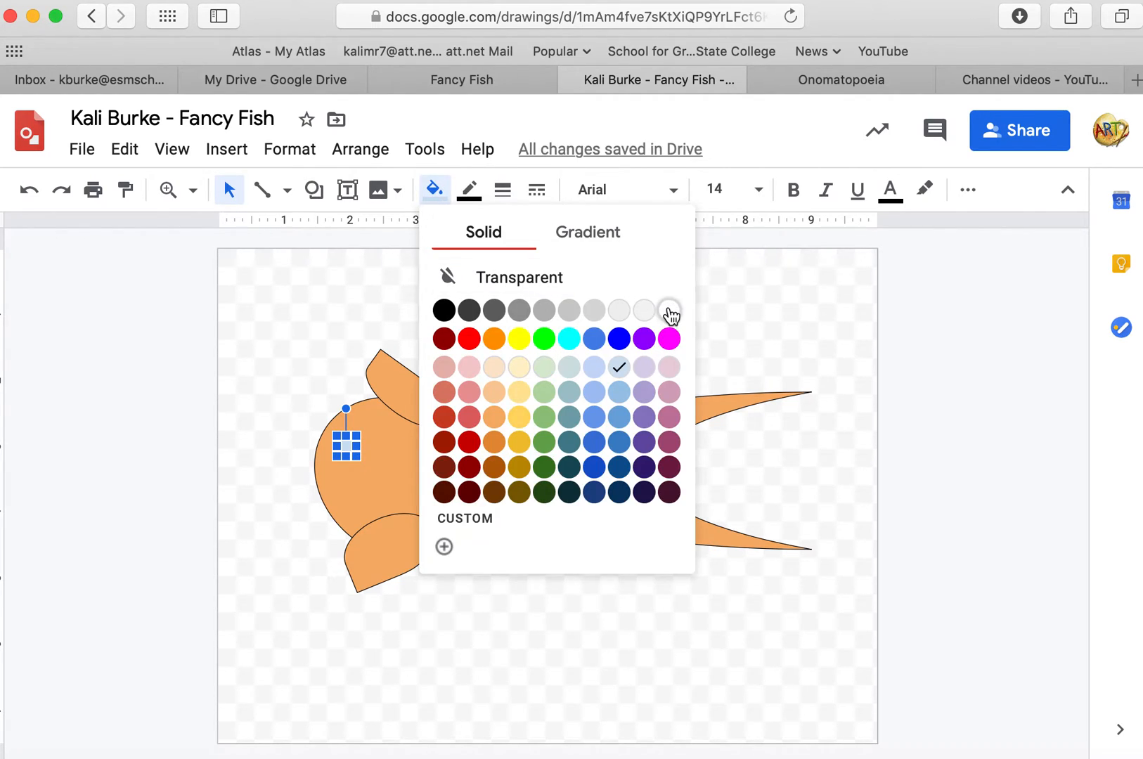
{"action": "left_click", "coordinate": [668, 310]}
{"action": "left_click", "coordinate": [590, 302]}
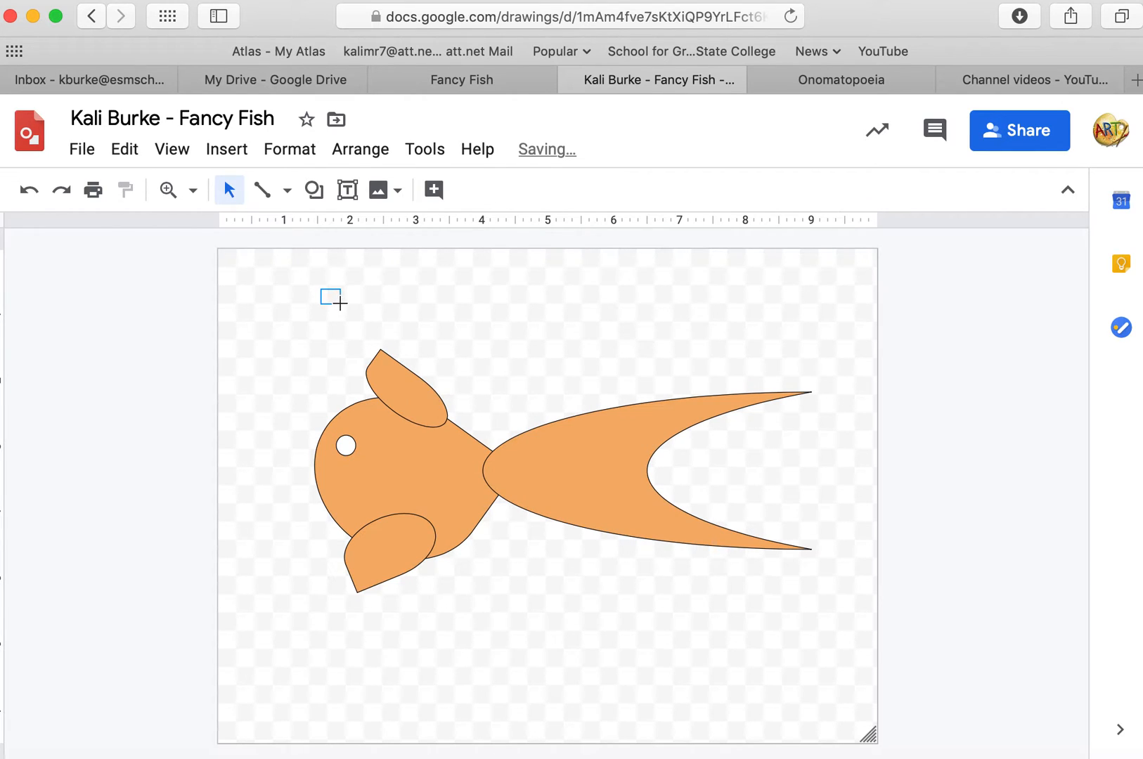
Add a small black-filled circle and move it inside the eye as the pupil.
{"action": "left_click", "coordinate": [315, 191]}
{"action": "mouse_move", "coordinate": [352, 242]}
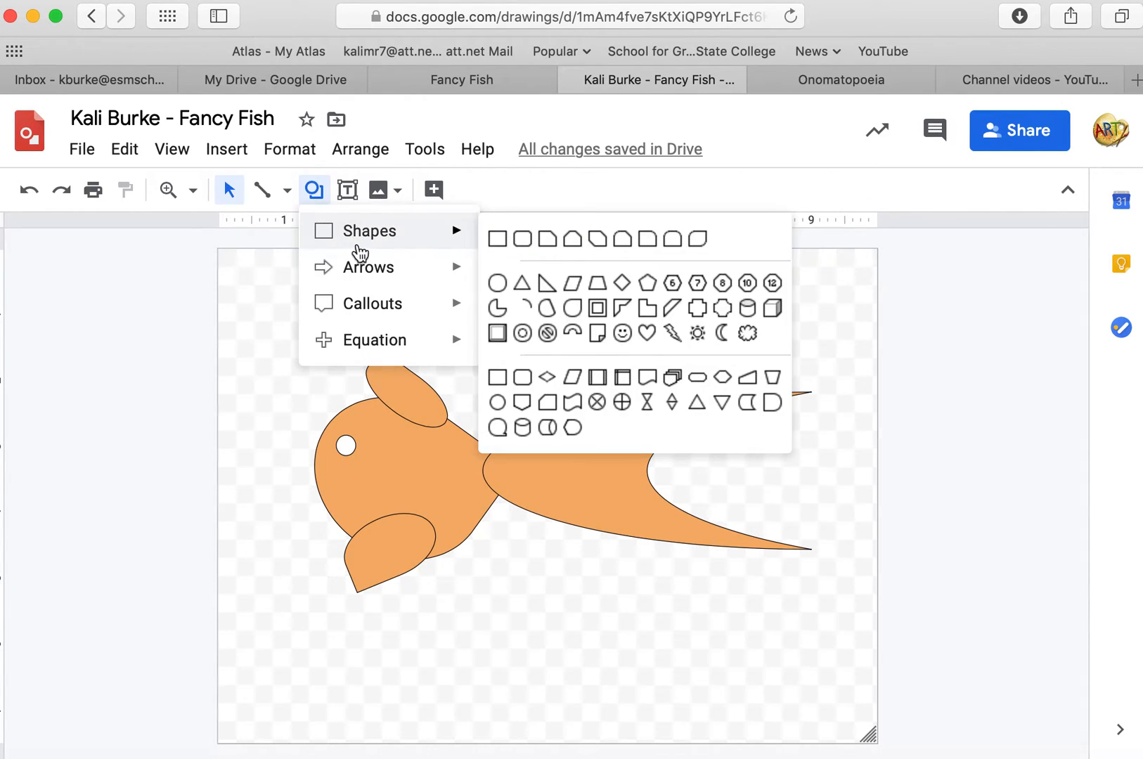
{"action": "left_click", "coordinate": [496, 284]}
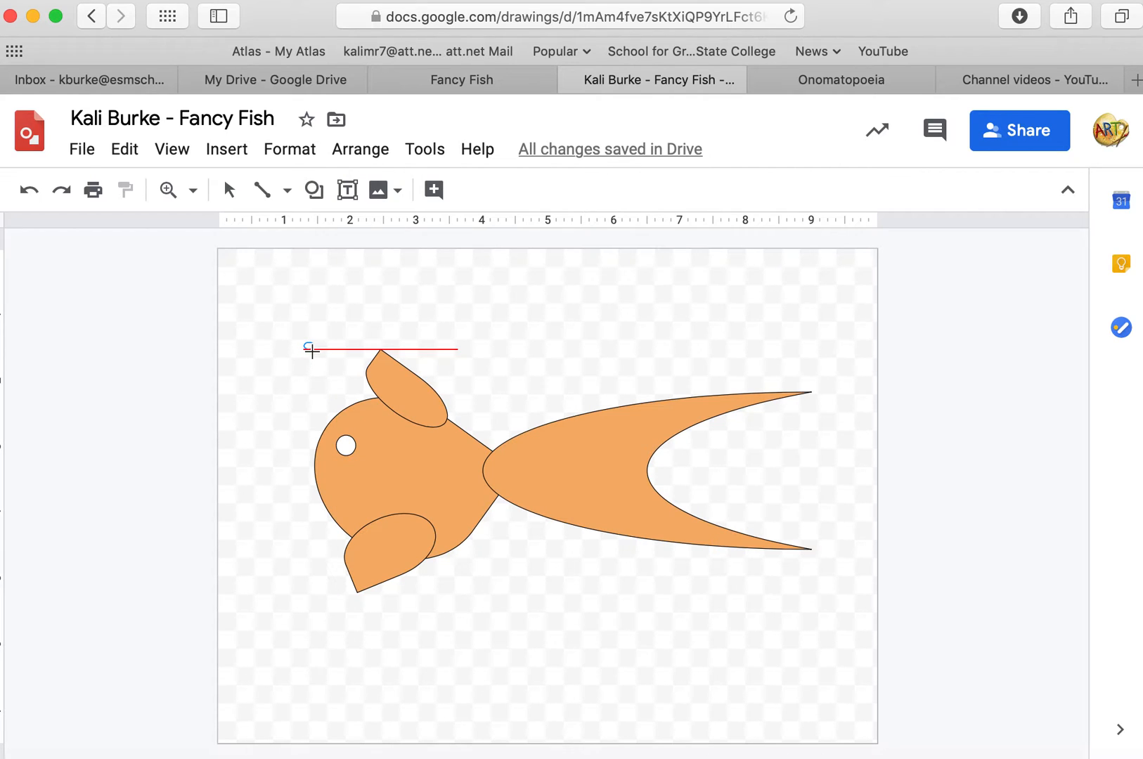
{"action": "left_click", "coordinate": [311, 352]}
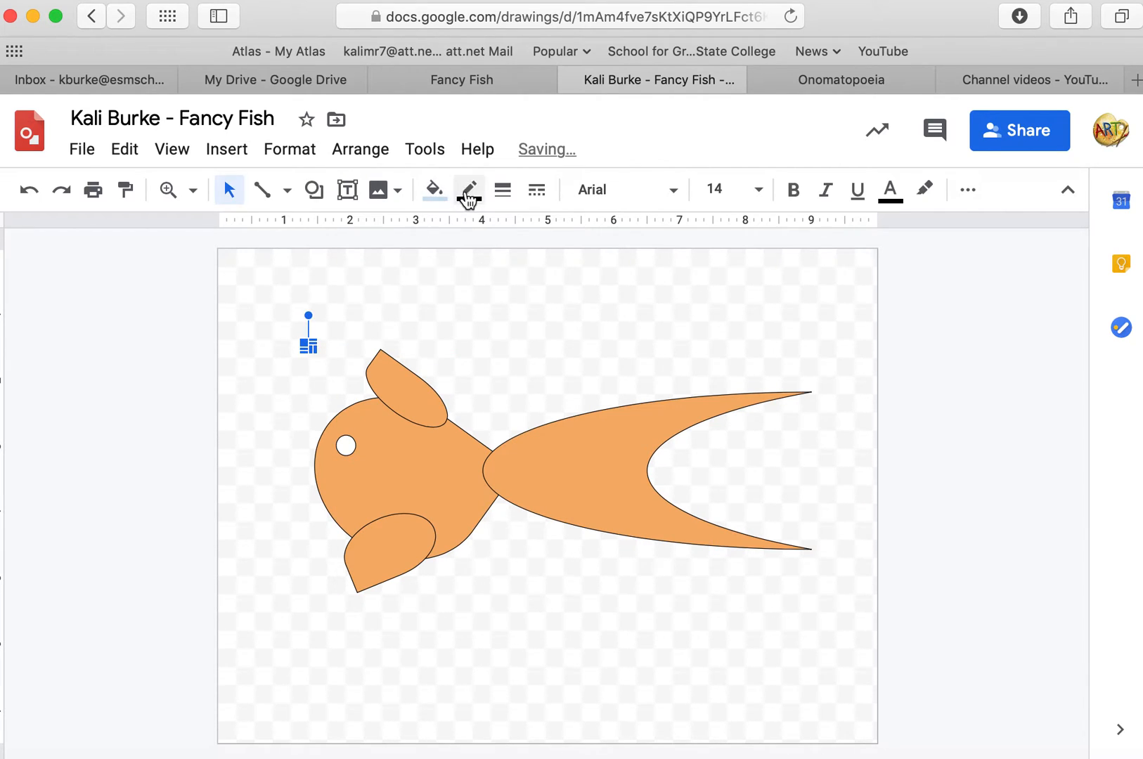
{"action": "left_click", "coordinate": [434, 192]}
{"action": "left_click", "coordinate": [442, 315]}
{"action": "left_click_drag", "start_coordinate": [320, 361], "coordinate": [345, 445]}
{"action": "left_click", "coordinate": [547, 306]}
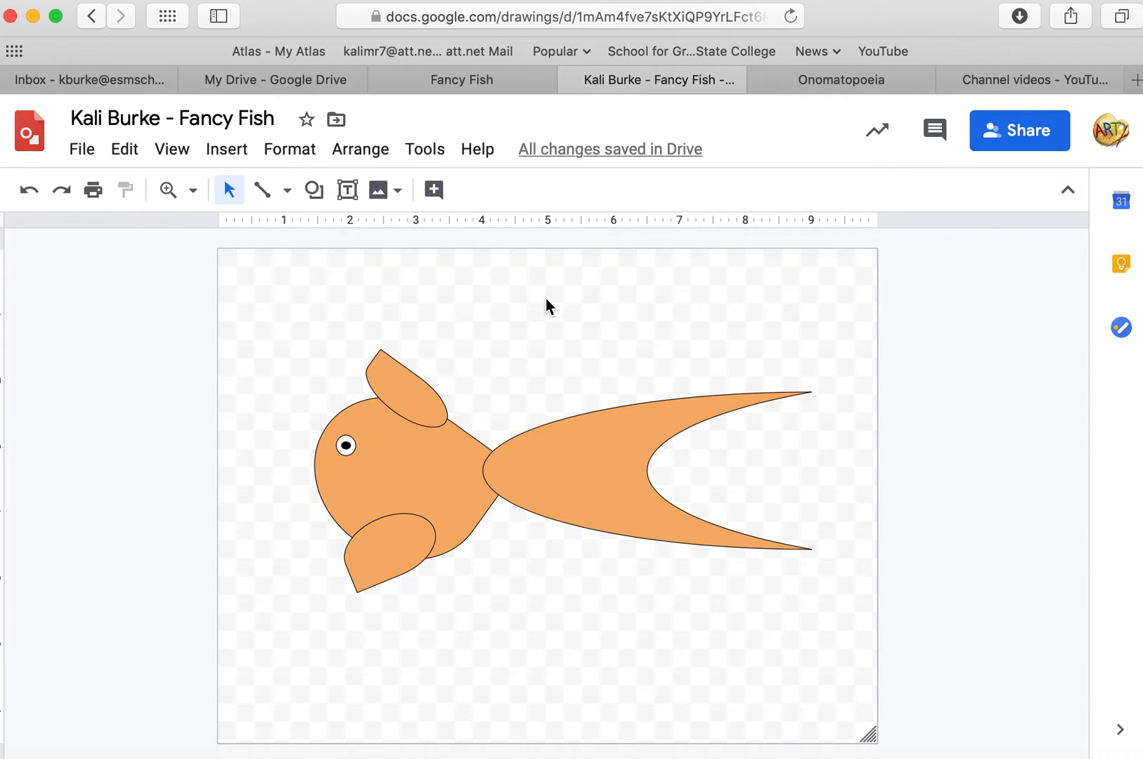
Shift the lower fin slightly to the right on the body.
{"action": "mouse_move", "coordinate": [411, 541]}
{"action": "left_mouse_down"}
{"action": "mouse_move", "coordinate": [421, 484]}
{"action": "mouse_move", "coordinate": [421, 541]}
{"action": "left_mouse_up"}
{"action": "left_click", "coordinate": [571, 446]}
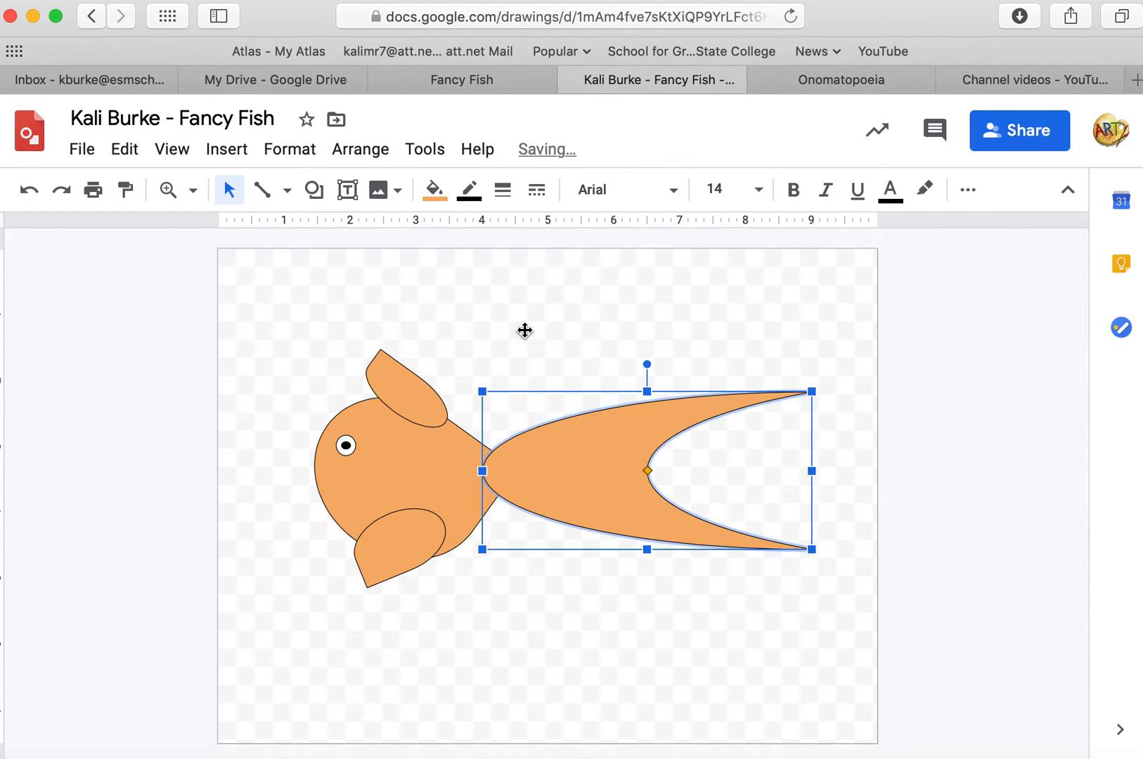
{"action": "left_click", "coordinate": [525, 332]}
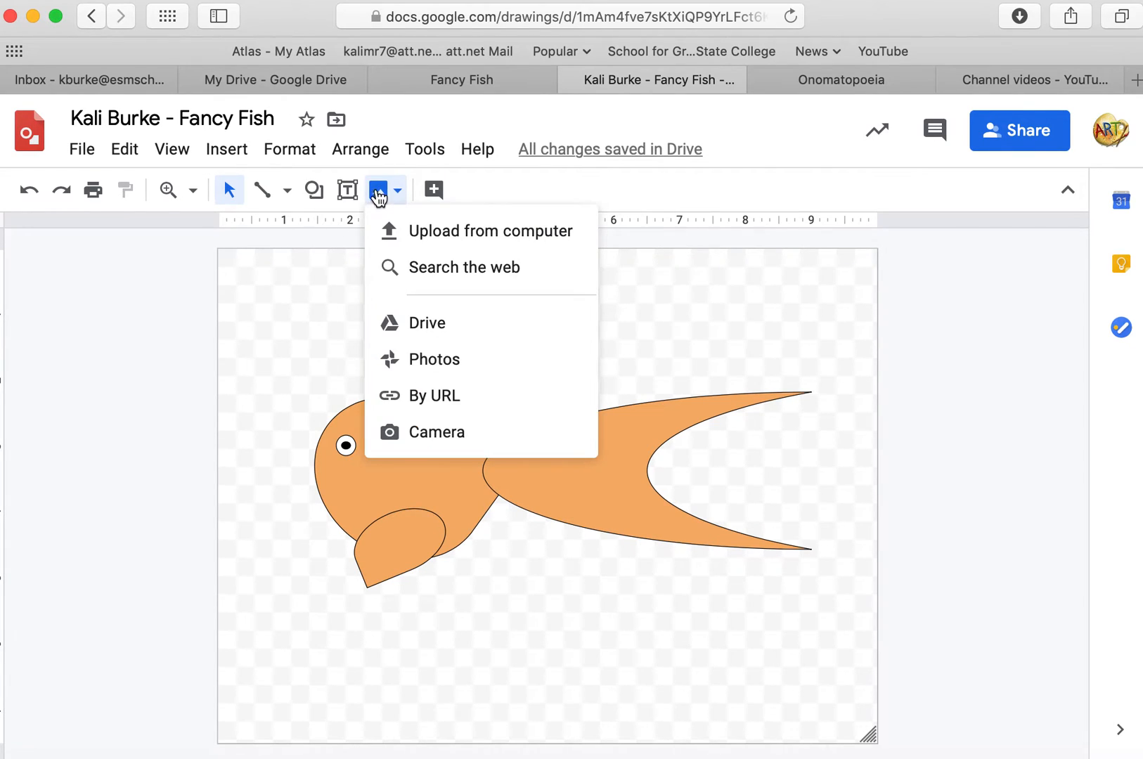
{"action": "left_click", "coordinate": [311, 255]}
Add a small moon shape at the front of the head as the mouth and fill it light orange.
{"action": "left_click", "coordinate": [320, 195]}
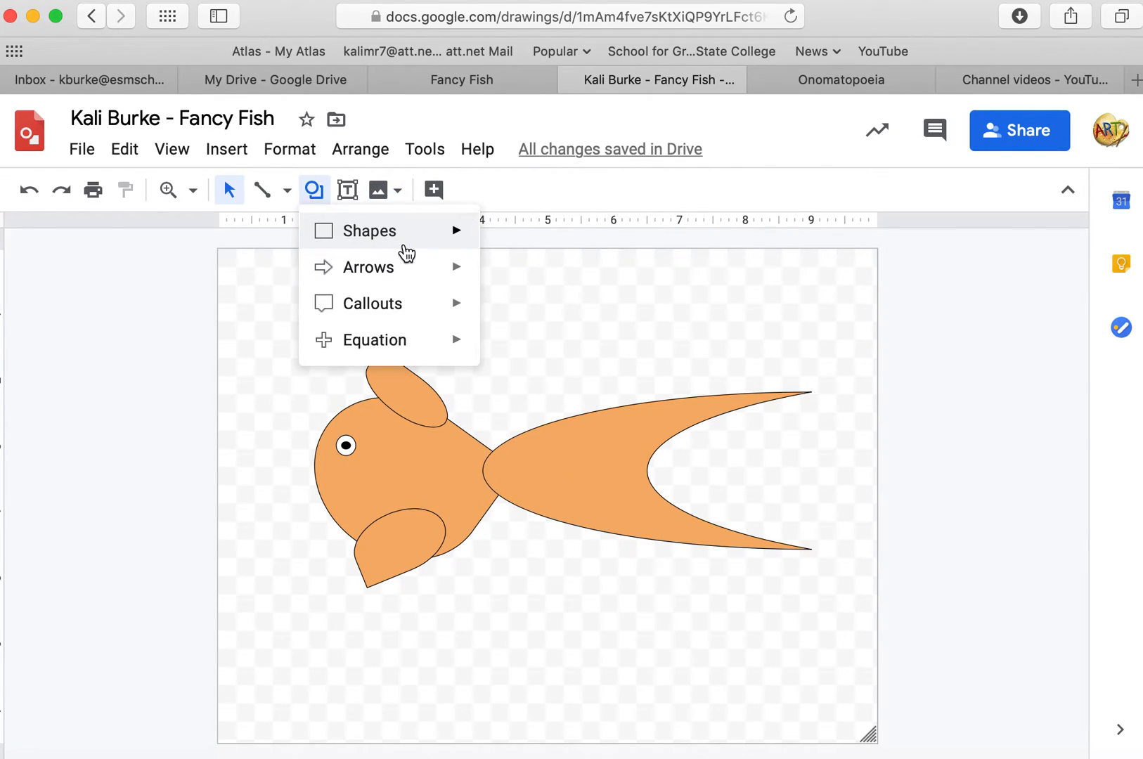
{"action": "mouse_move", "coordinate": [402, 243]}
{"action": "left_click", "coordinate": [722, 335]}
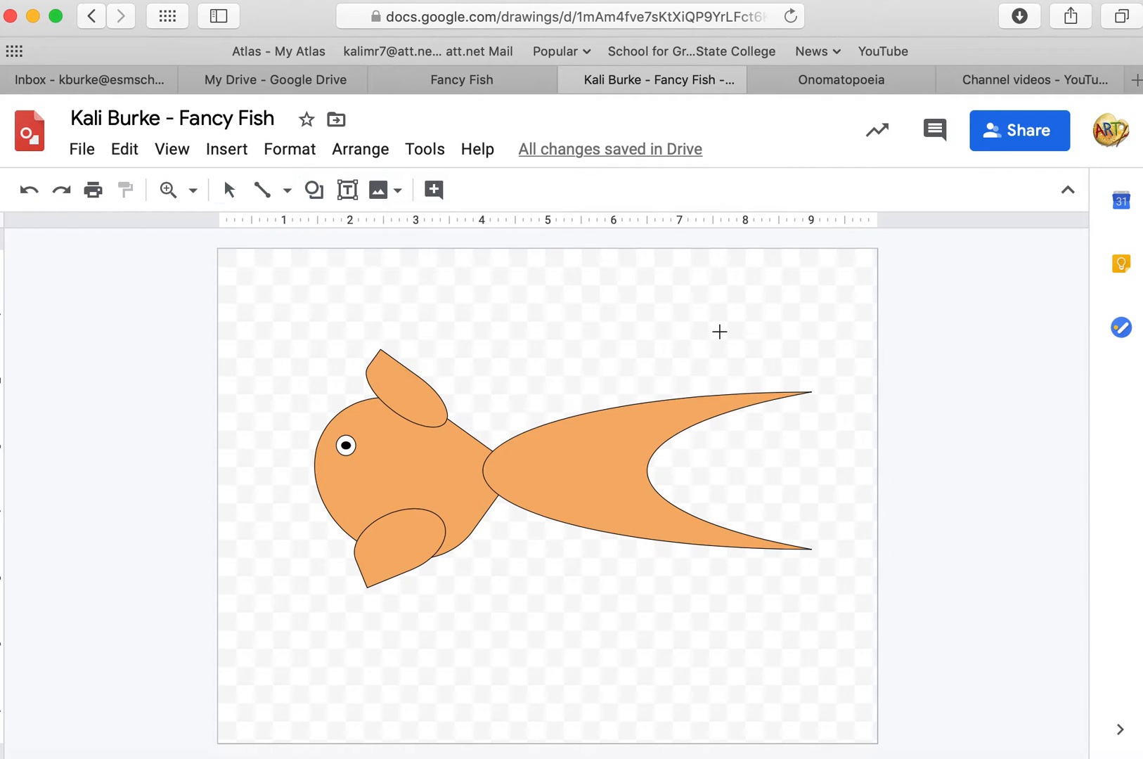
{"action": "left_click_drag", "start_coordinate": [492, 314], "coordinate": [318, 486]}
{"action": "left_click", "coordinate": [500, 327]}
{"action": "left_click", "coordinate": [434, 192]}
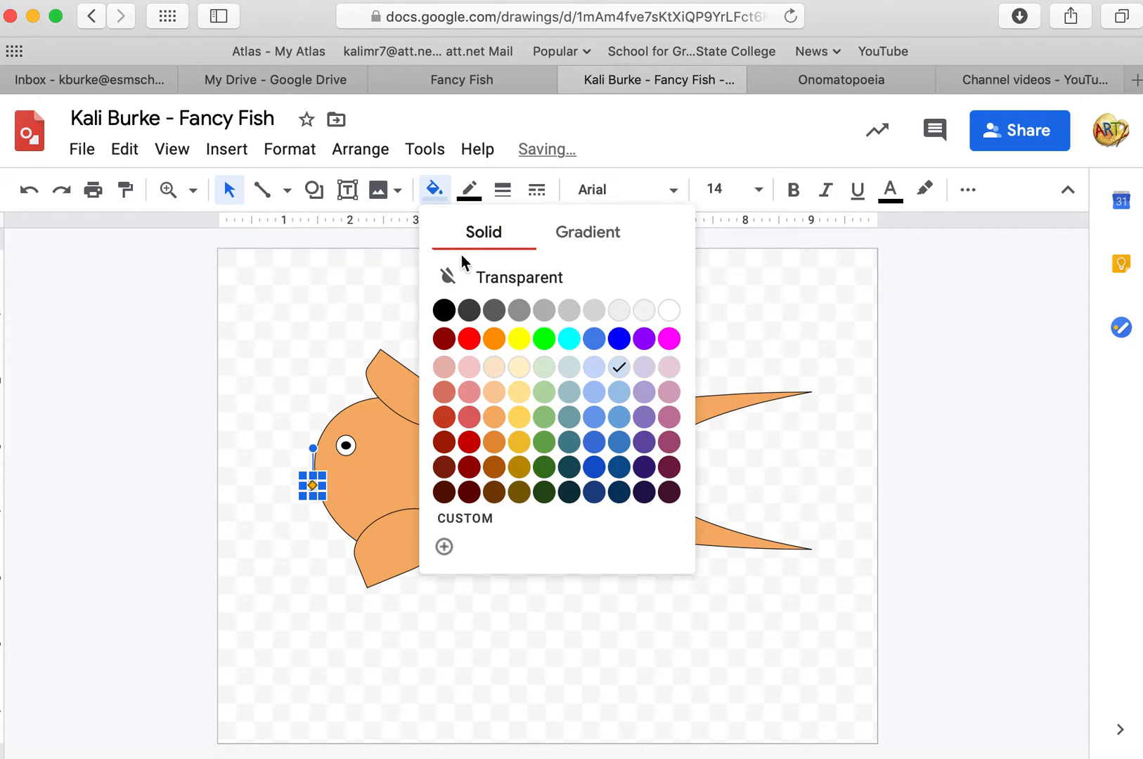
{"action": "left_click", "coordinate": [495, 419]}
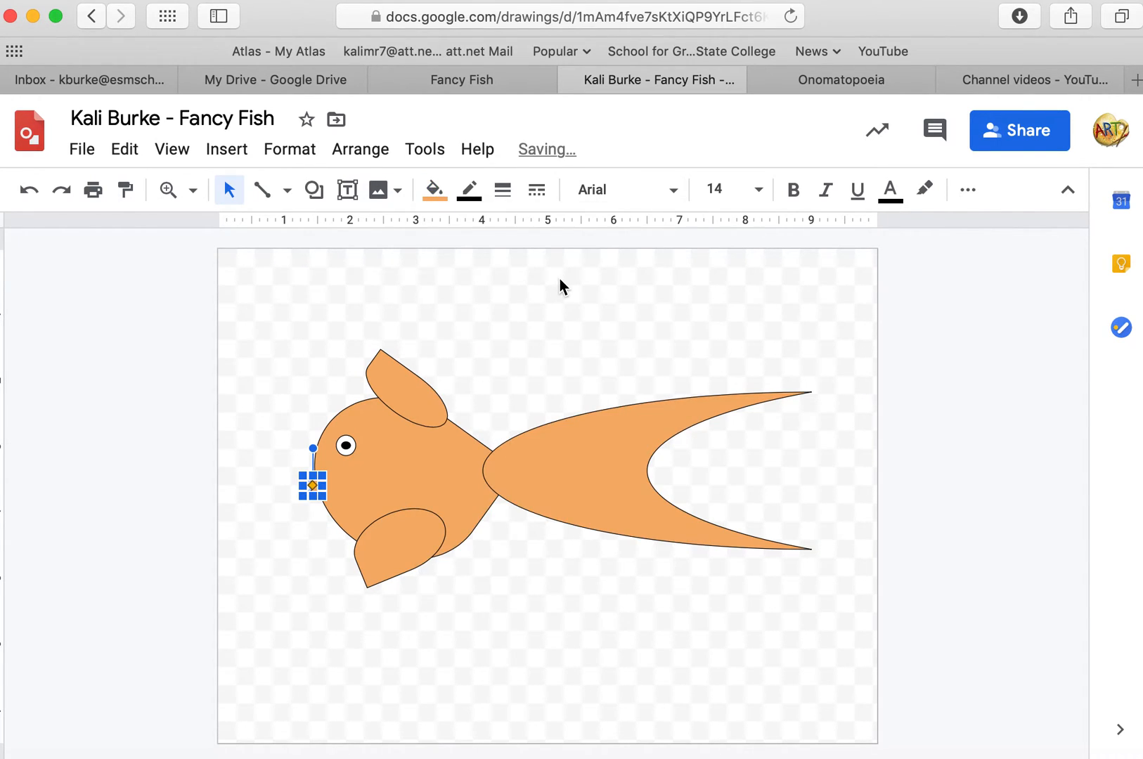
{"action": "left_click", "coordinate": [560, 281]}
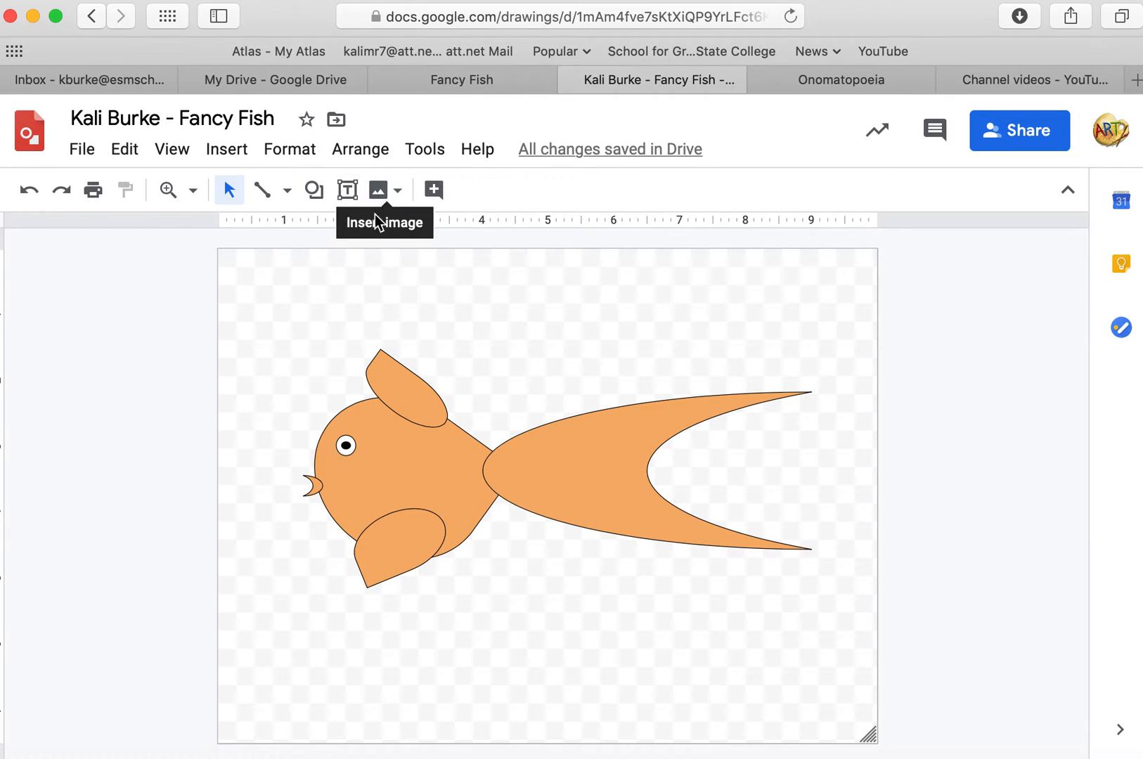
Draw three lines across the tail from its base toward the notch as fin rays.
{"action": "left_click", "coordinate": [265, 196]}
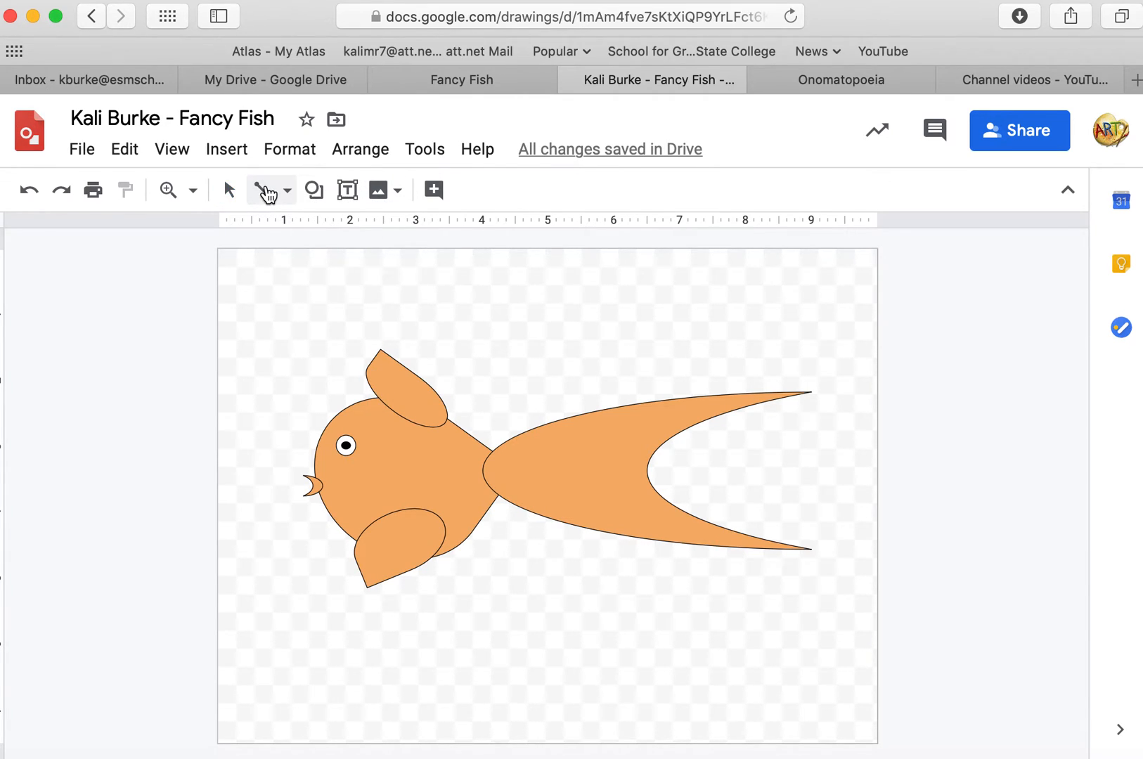
{"action": "left_click", "coordinate": [269, 195]}
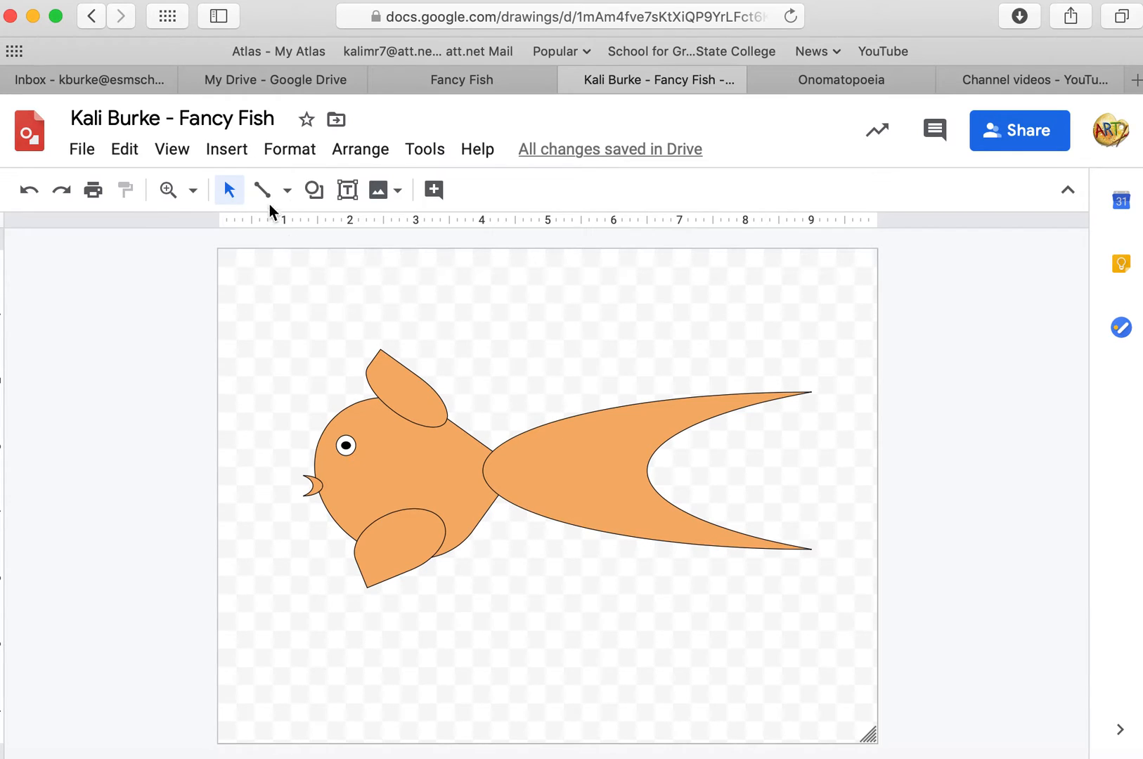
{"action": "left_click", "coordinate": [265, 192]}
{"action": "left_click_drag", "start_coordinate": [486, 471], "coordinate": [646, 470]}
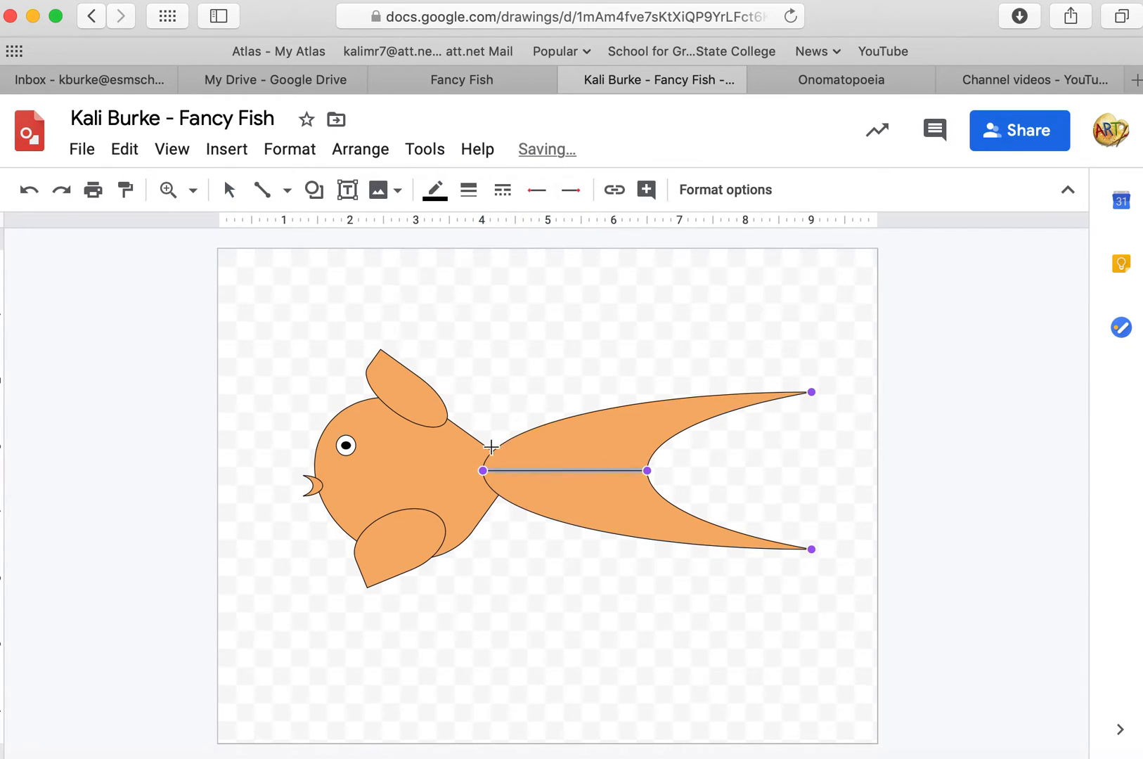
{"action": "left_click_drag", "start_coordinate": [498, 448], "coordinate": [687, 428]}
{"action": "left_click_drag", "start_coordinate": [513, 507], "coordinate": [674, 511]}
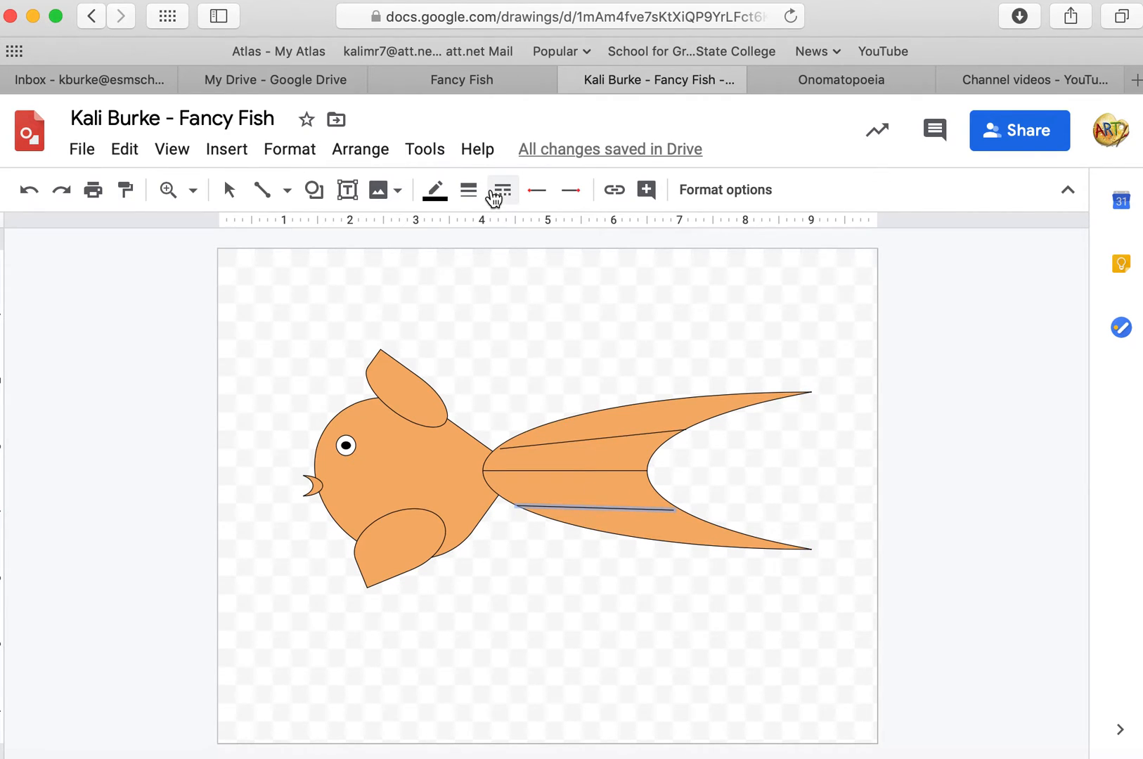
Try a dash-dot style and 12px weight on the lower tail line, then restore solid 1px.
{"action": "left_click", "coordinate": [500, 194]}
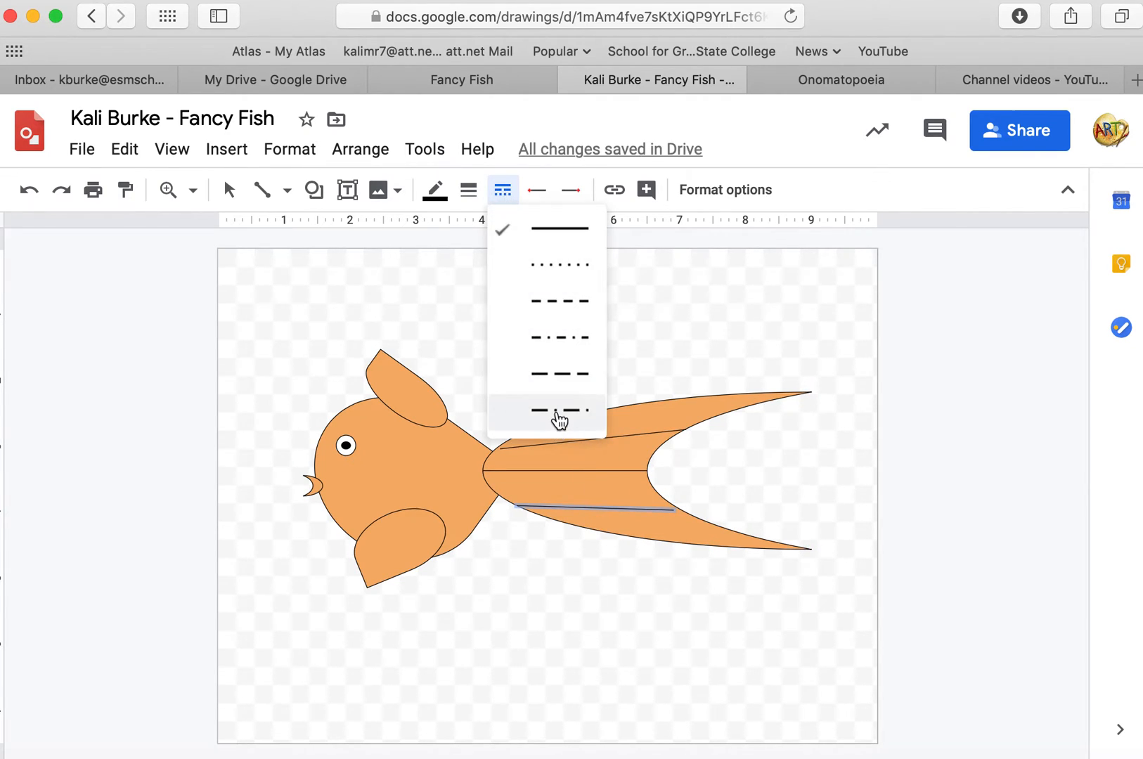
{"action": "left_click", "coordinate": [557, 411]}
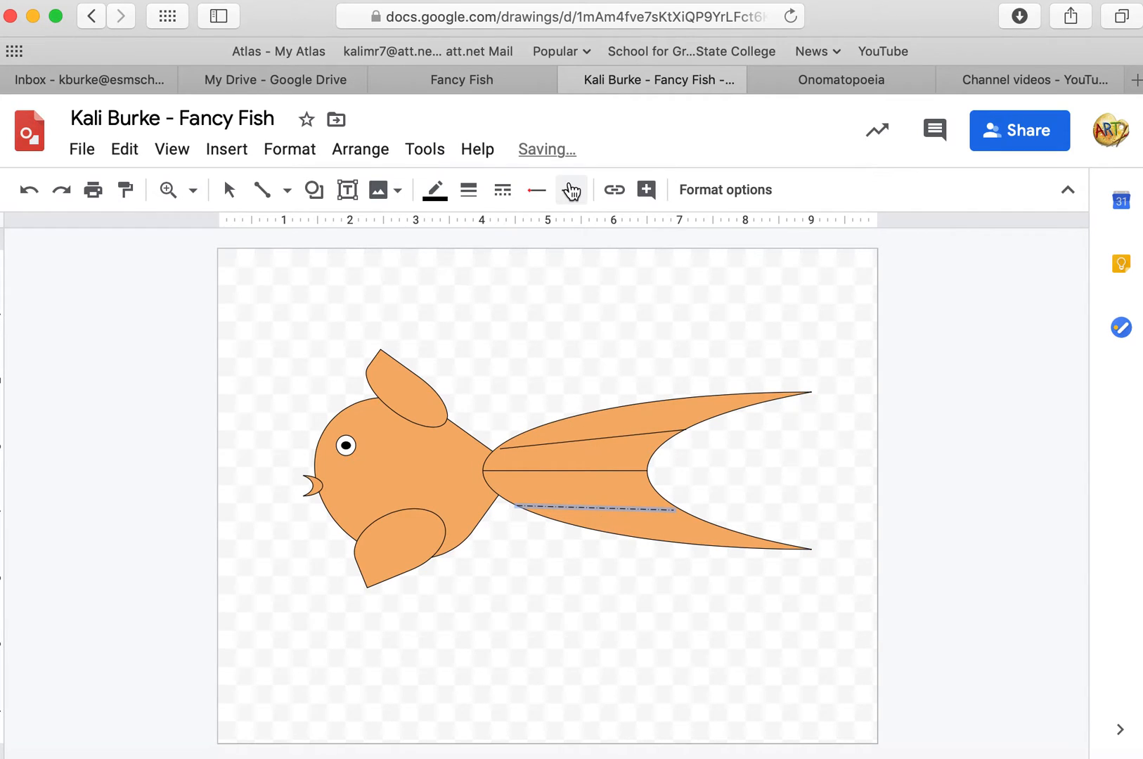
{"action": "left_click", "coordinate": [469, 190]}
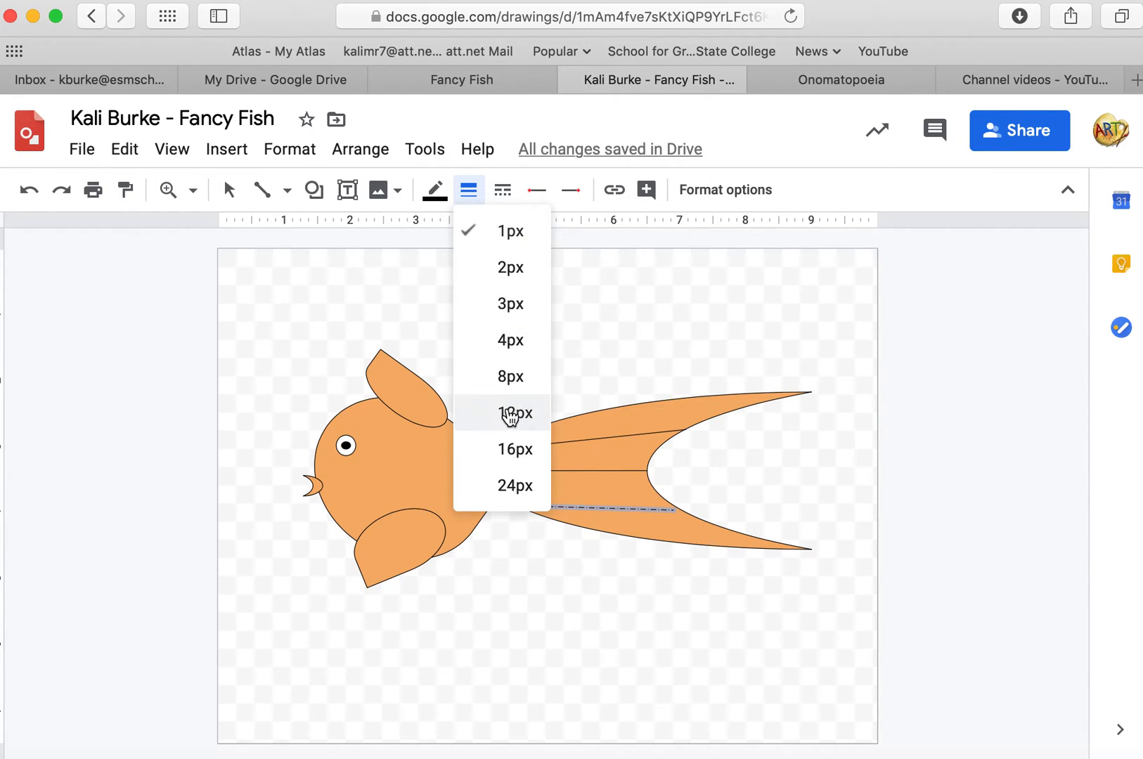
{"action": "left_click", "coordinate": [514, 413]}
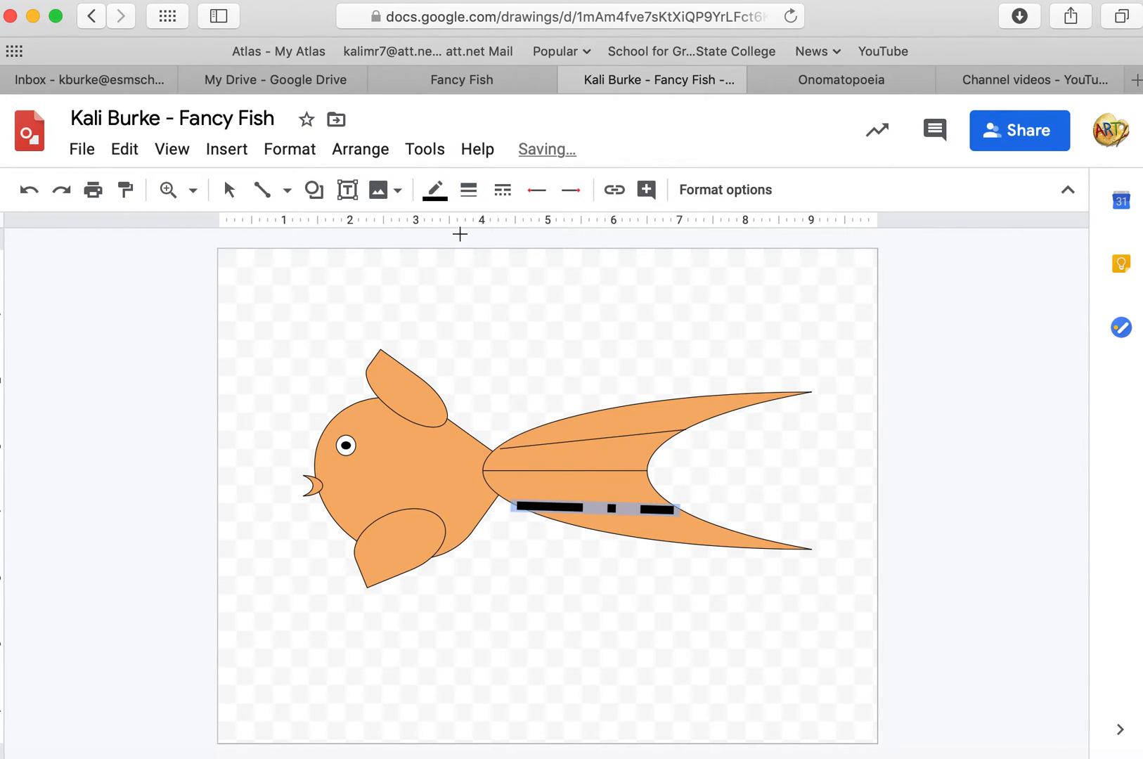
{"action": "left_click", "coordinate": [469, 192]}
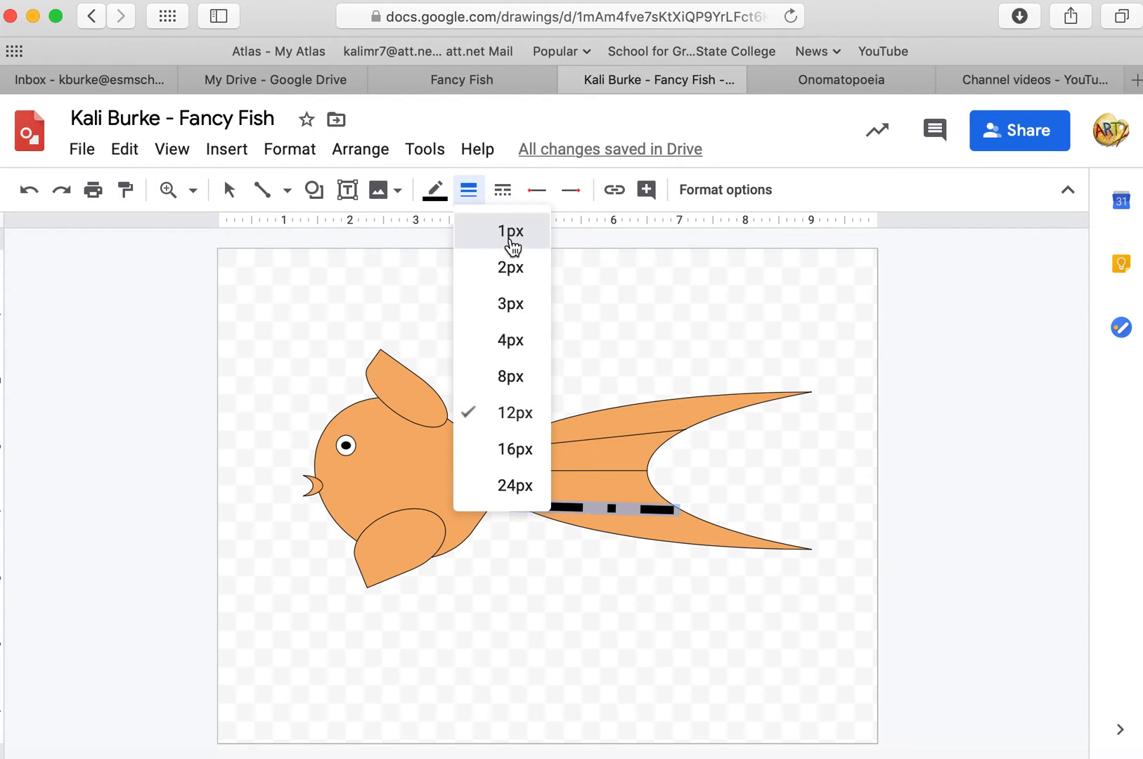
{"action": "left_click", "coordinate": [511, 239]}
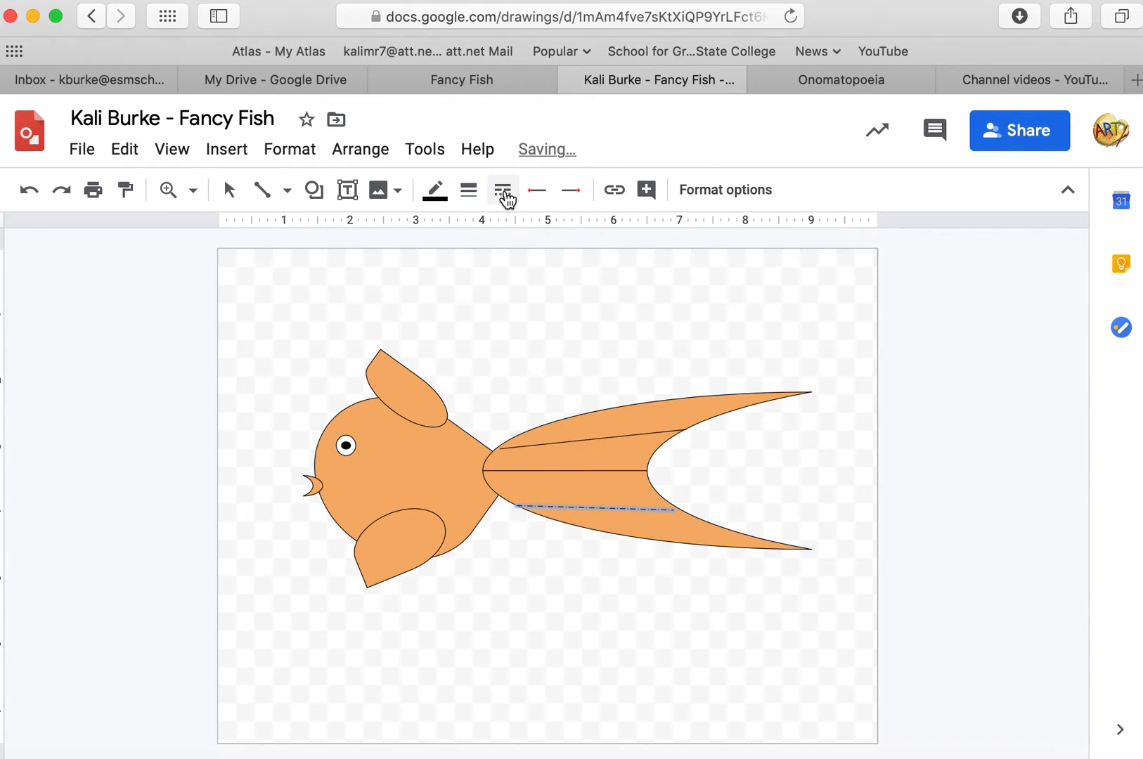
{"action": "left_click", "coordinate": [503, 192]}
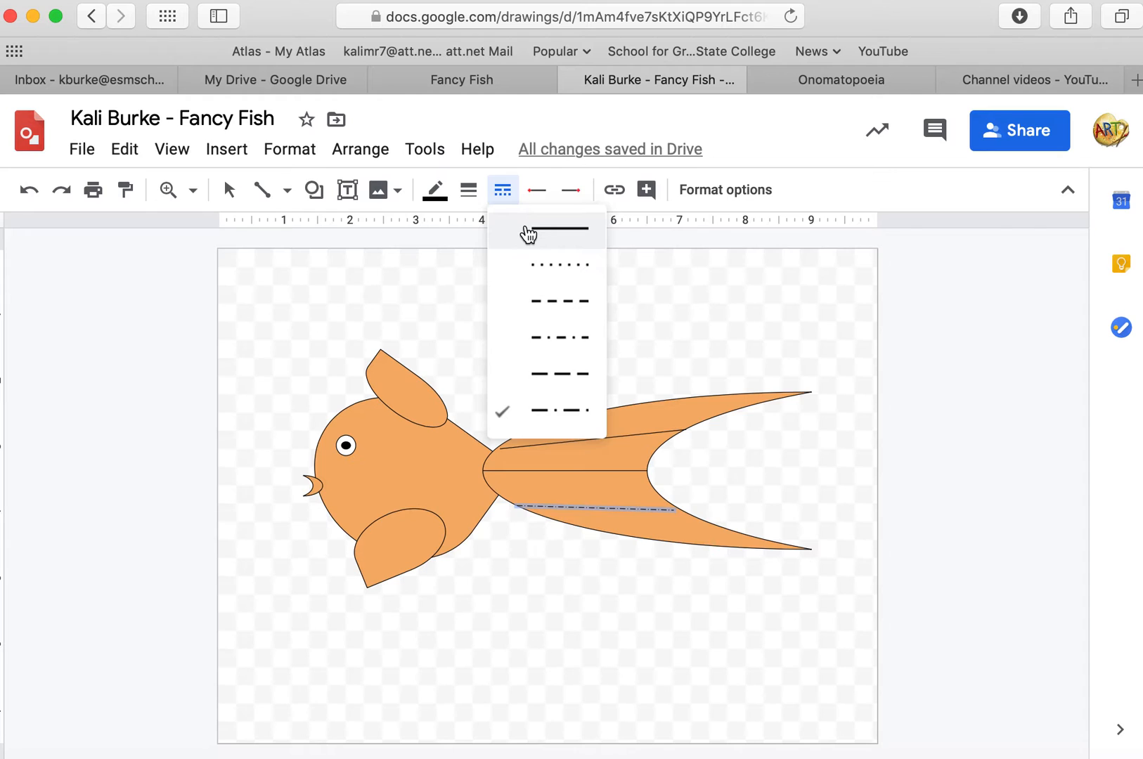
{"action": "left_click", "coordinate": [528, 234]}
{"action": "left_click_drag", "start_coordinate": [534, 320], "coordinate": [645, 429]}
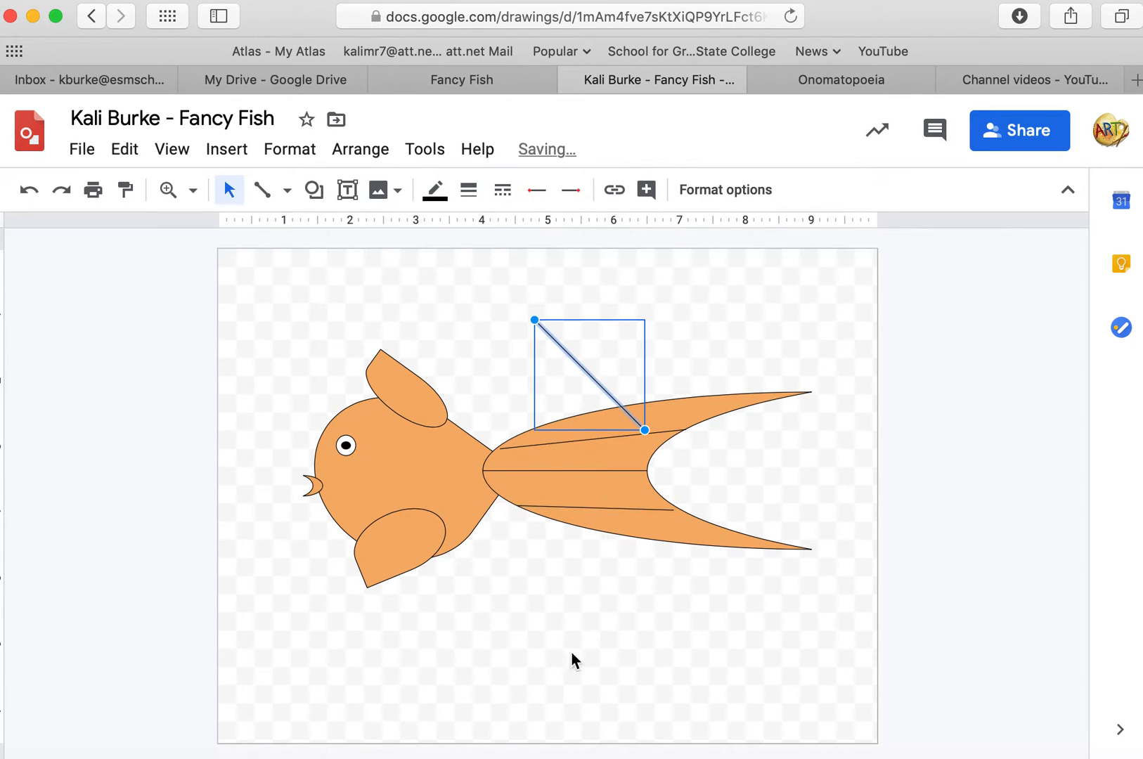
{"action": "left_click", "coordinate": [522, 645]}
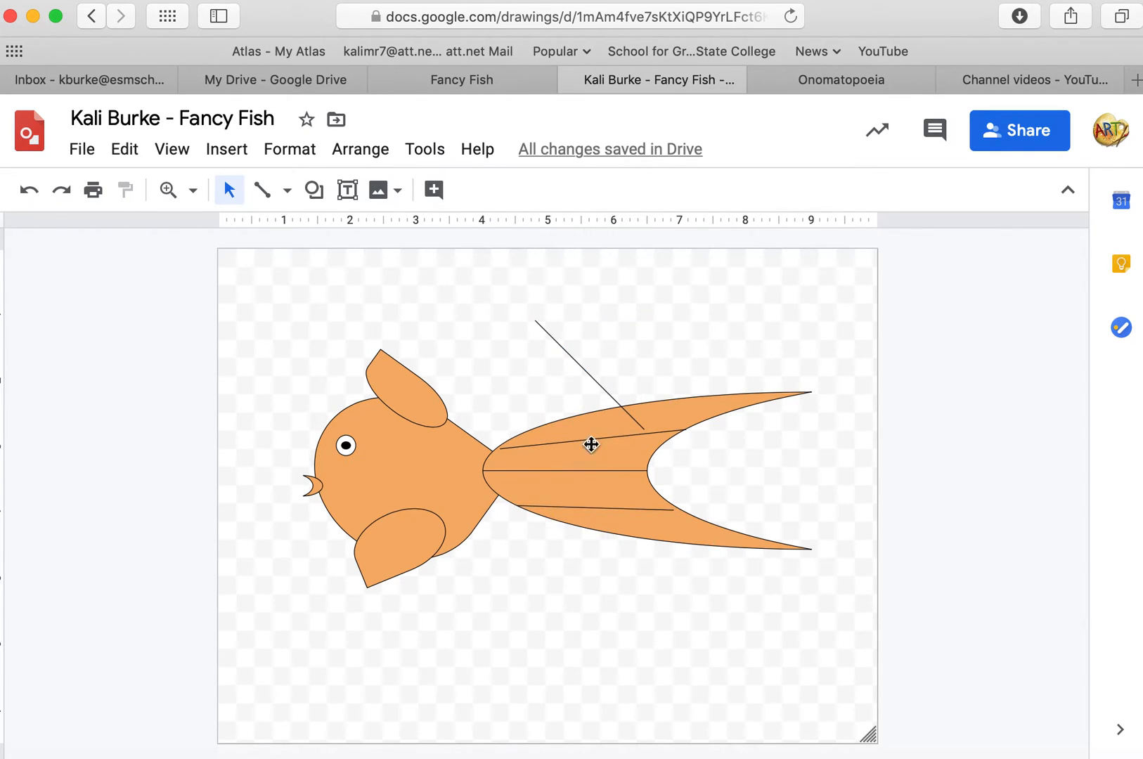
{"action": "left_click", "coordinate": [596, 390]}
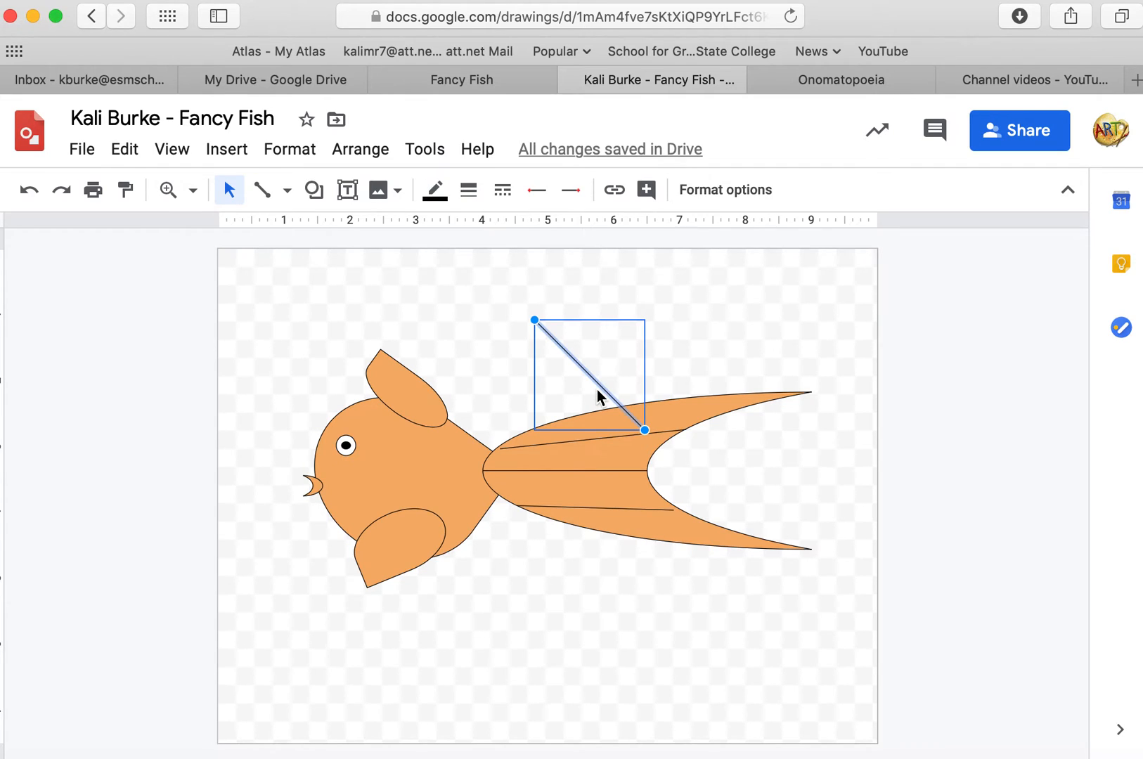
{"action": "key", "text": "BackSpace"}
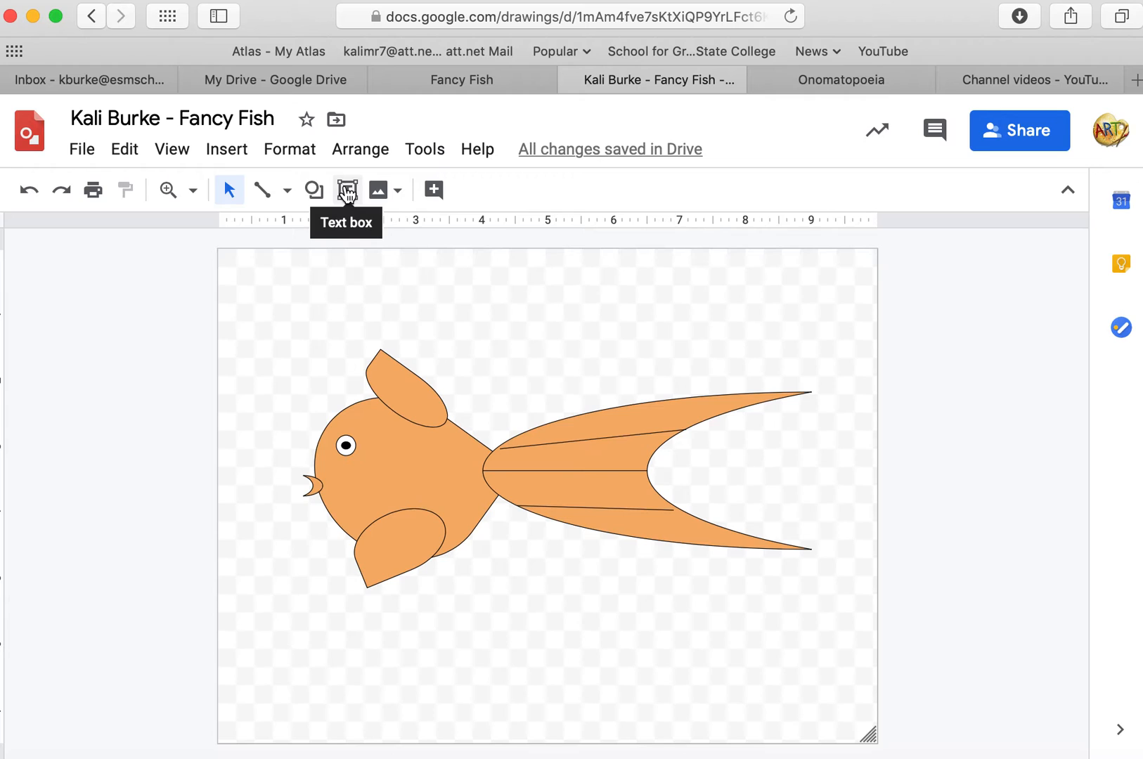
Draw a small flowchart delay shape above the tail and fill it dark orange.
{"action": "left_click", "coordinate": [315, 193]}
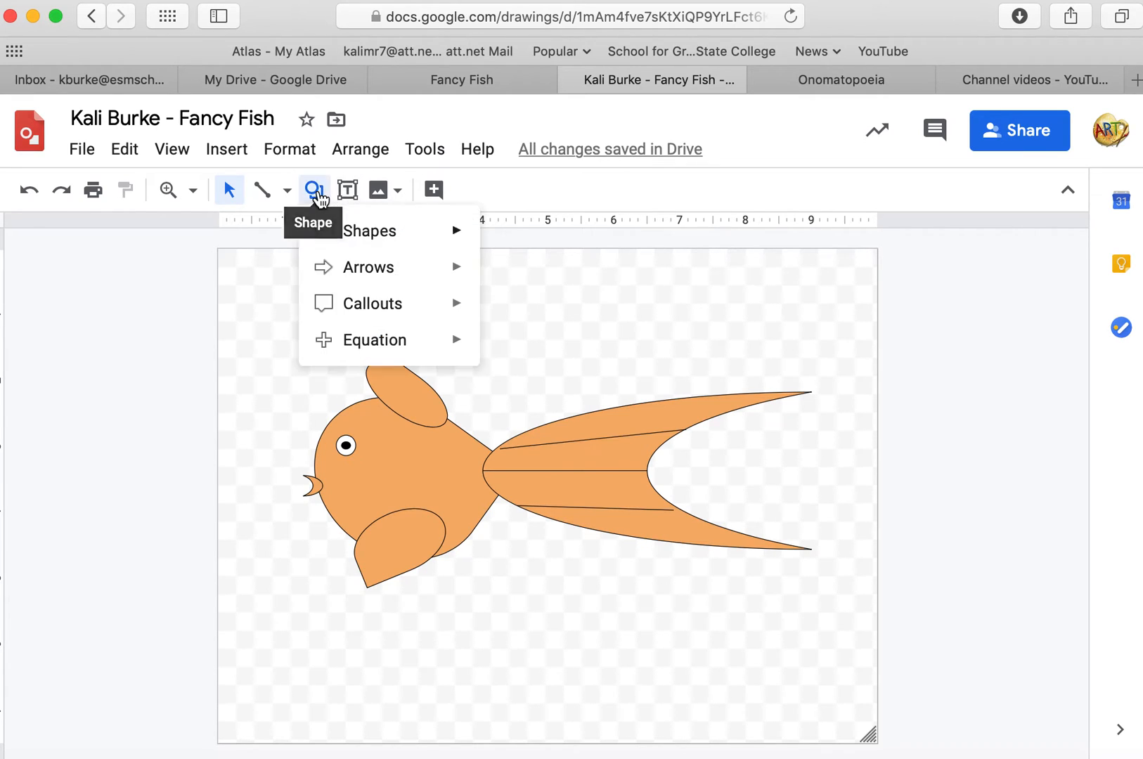
{"action": "mouse_move", "coordinate": [333, 236]}
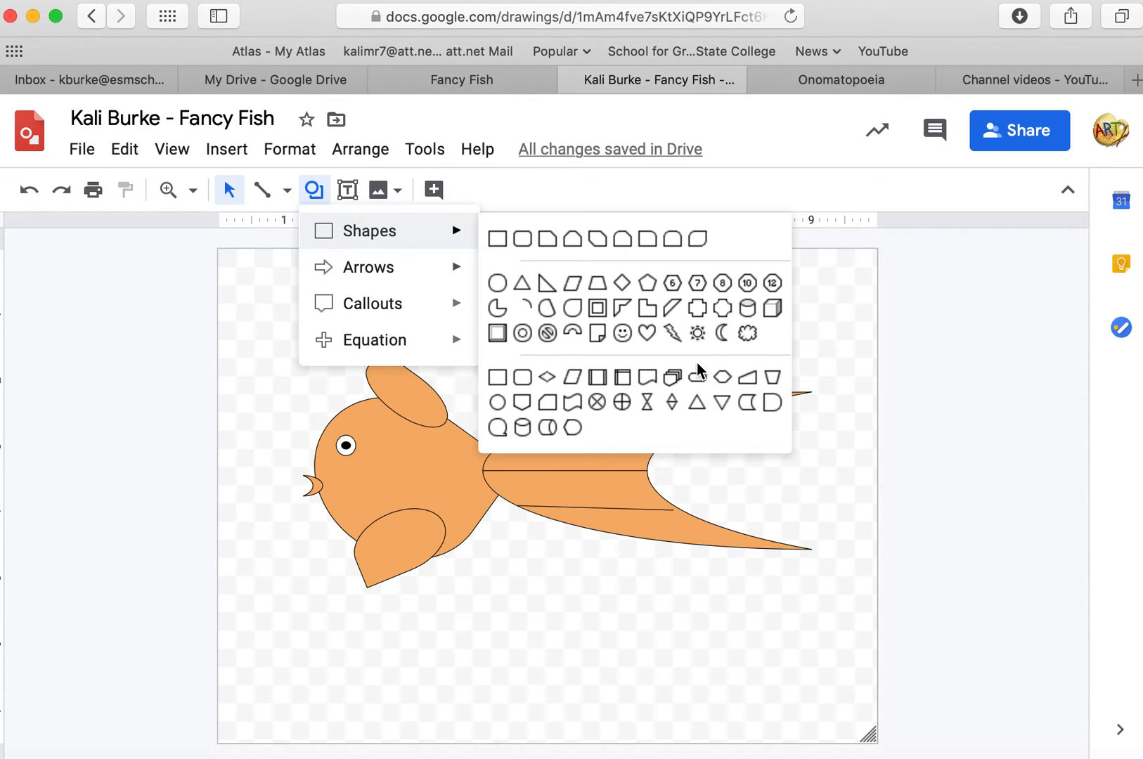
{"action": "left_click", "coordinate": [773, 405]}
{"action": "left_click_drag", "start_coordinate": [594, 374], "coordinate": [626, 343]}
{"action": "left_click", "coordinate": [434, 193]}
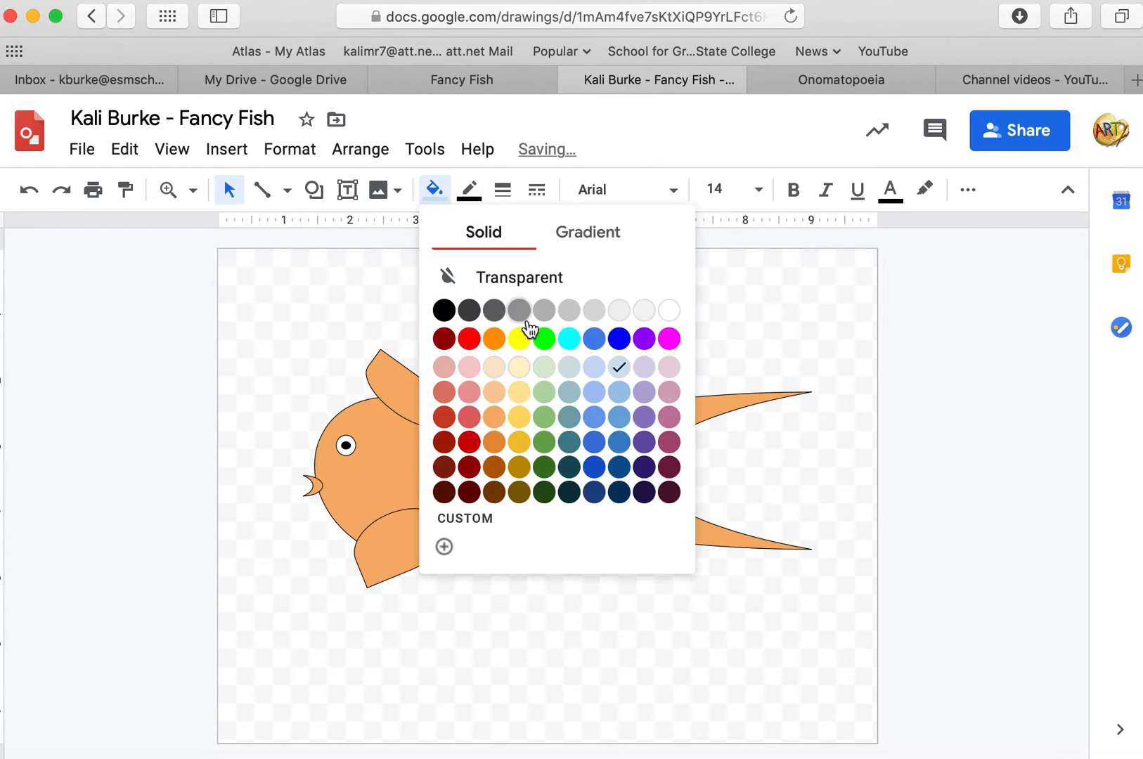
{"action": "left_click", "coordinate": [499, 443]}
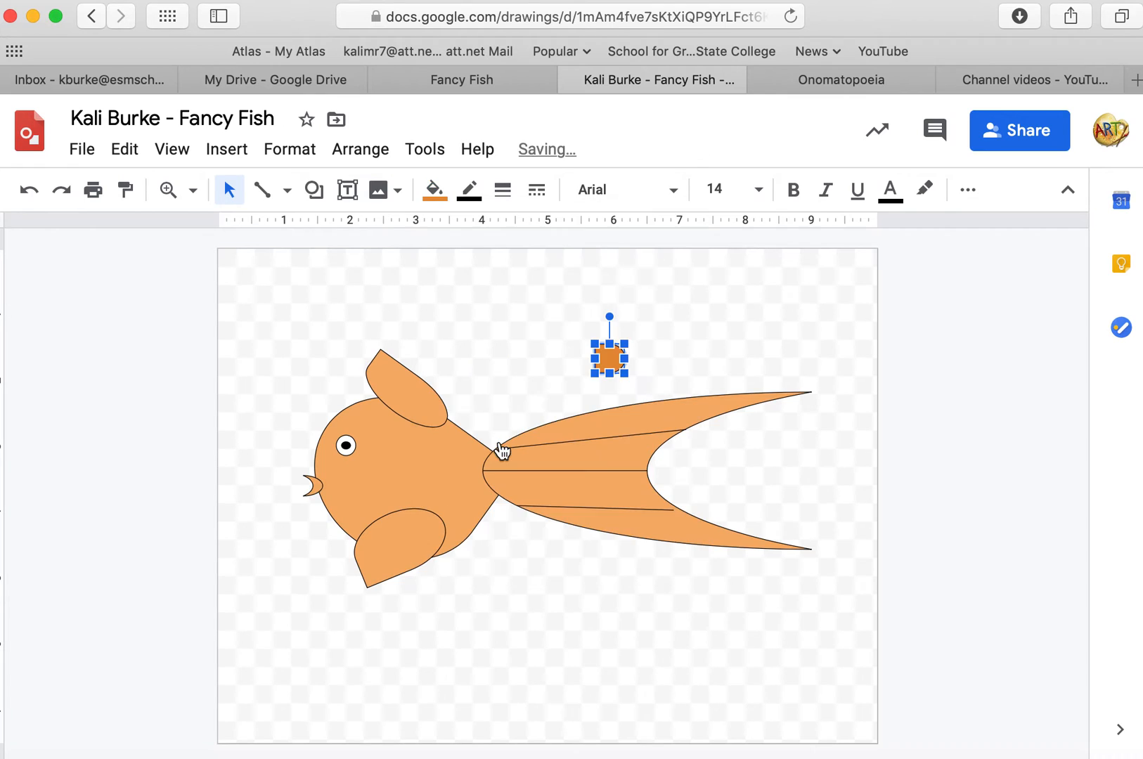
Duplicate the dark orange delay shape and place the copy overlapping its left side.
{"action": "left_click", "coordinate": [502, 296]}
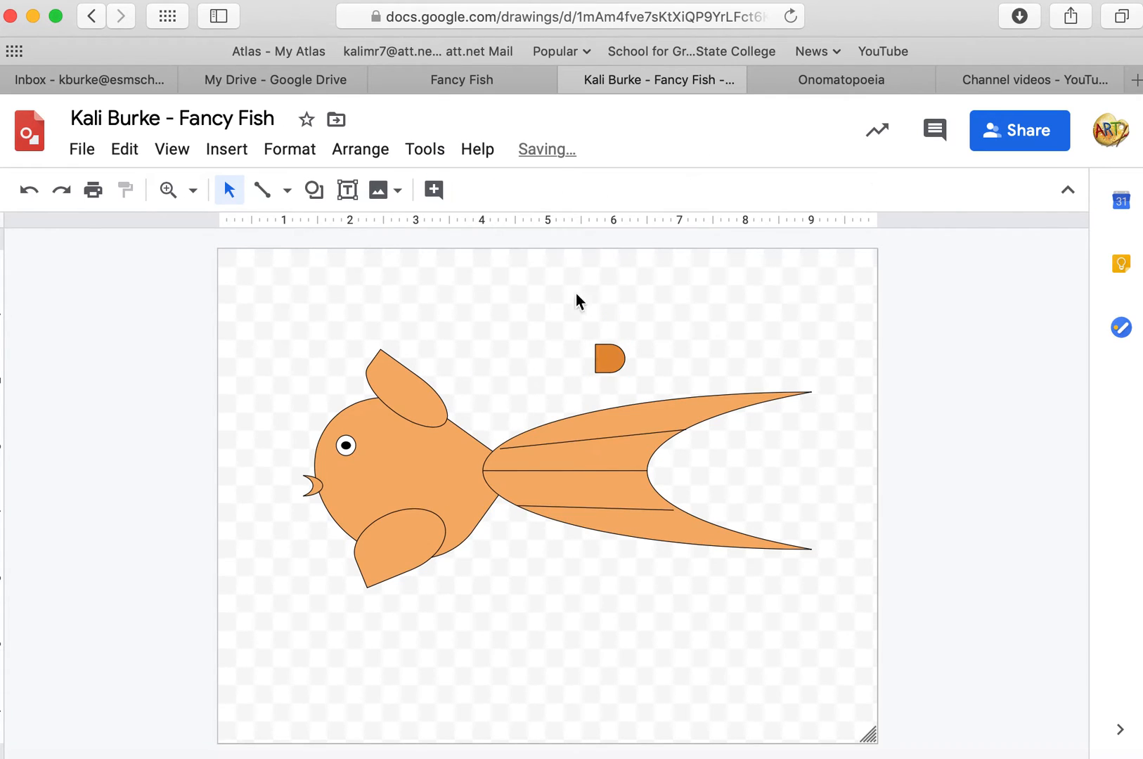
{"action": "left_click", "coordinate": [609, 358]}
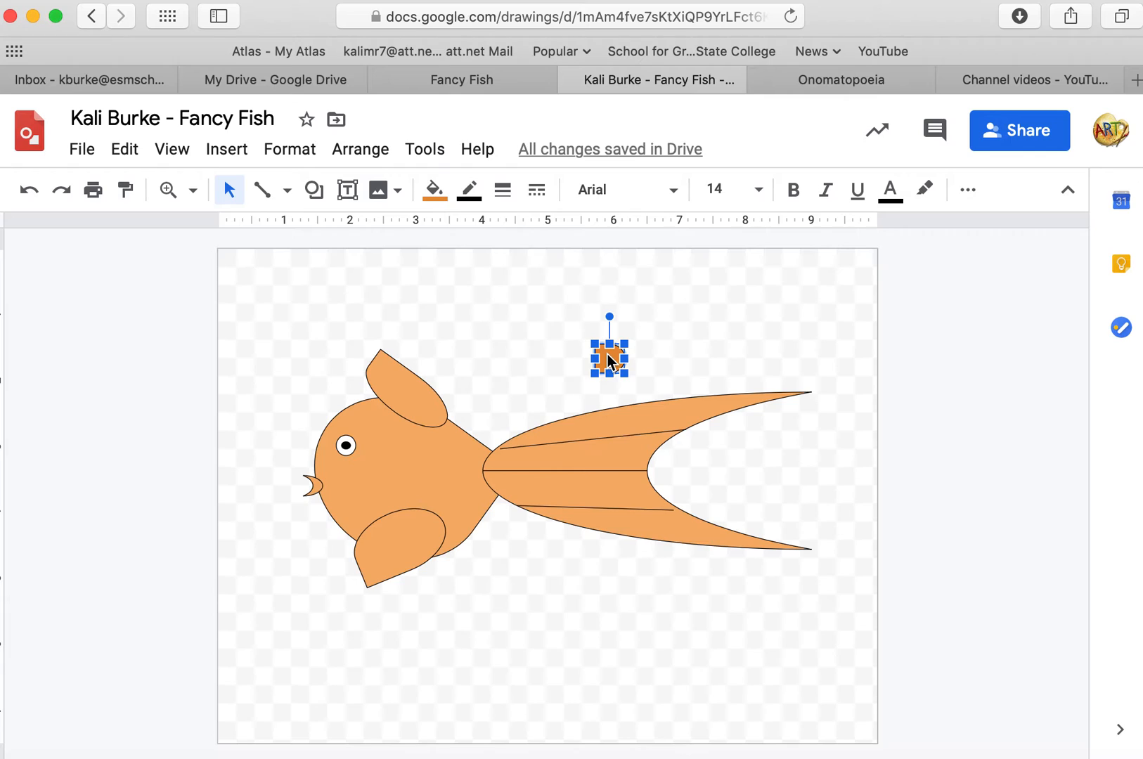
{"action": "key", "text": "super+d"}
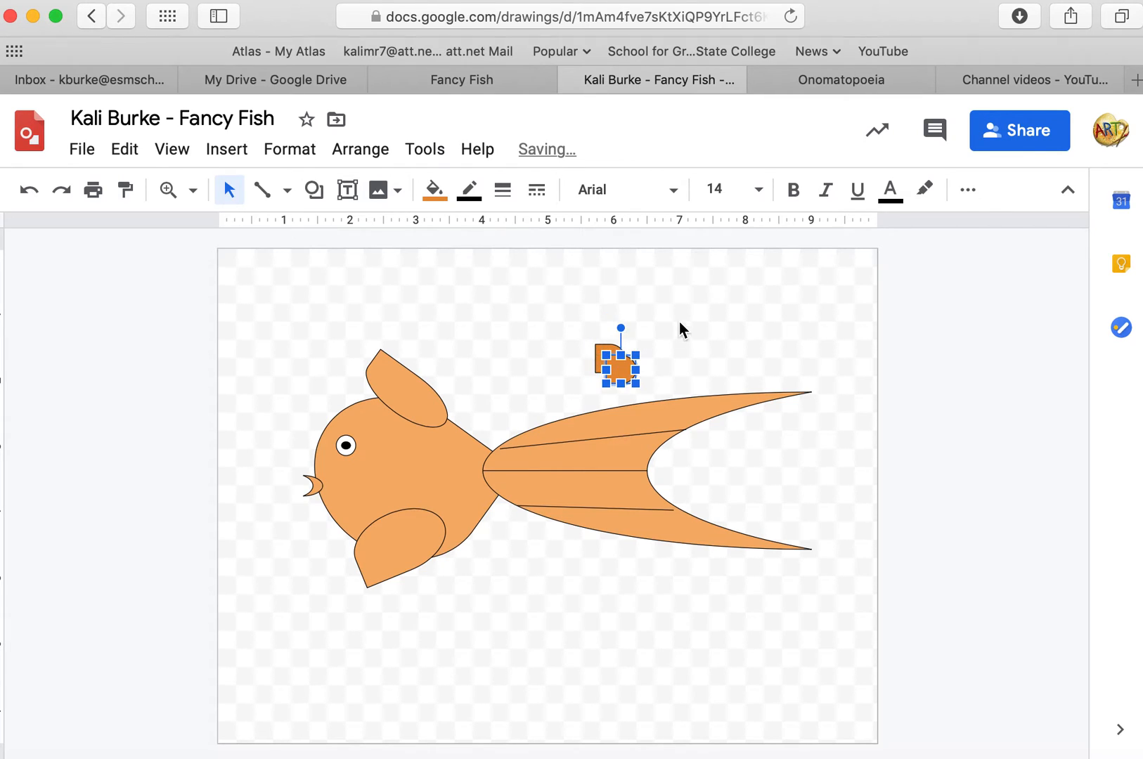
{"action": "left_click", "coordinate": [684, 344]}
{"action": "left_click_drag", "start_coordinate": [620, 372], "coordinate": [587, 360]}
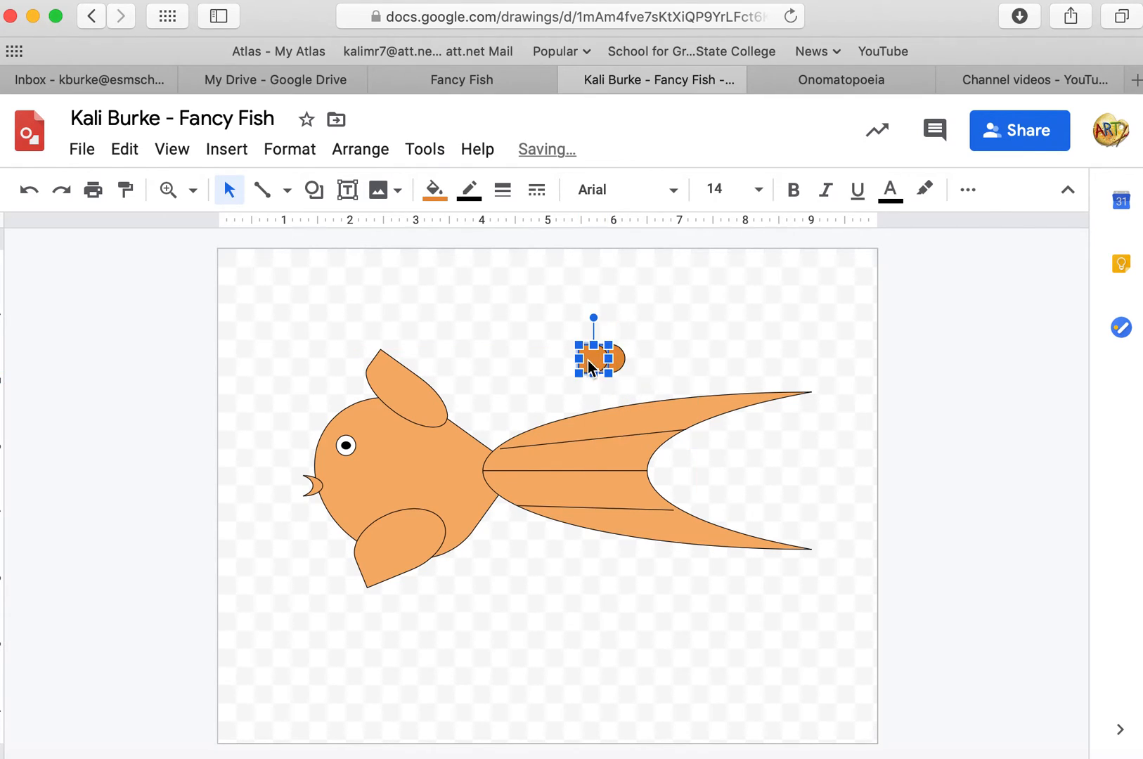
{"action": "left_click", "coordinate": [732, 324]}
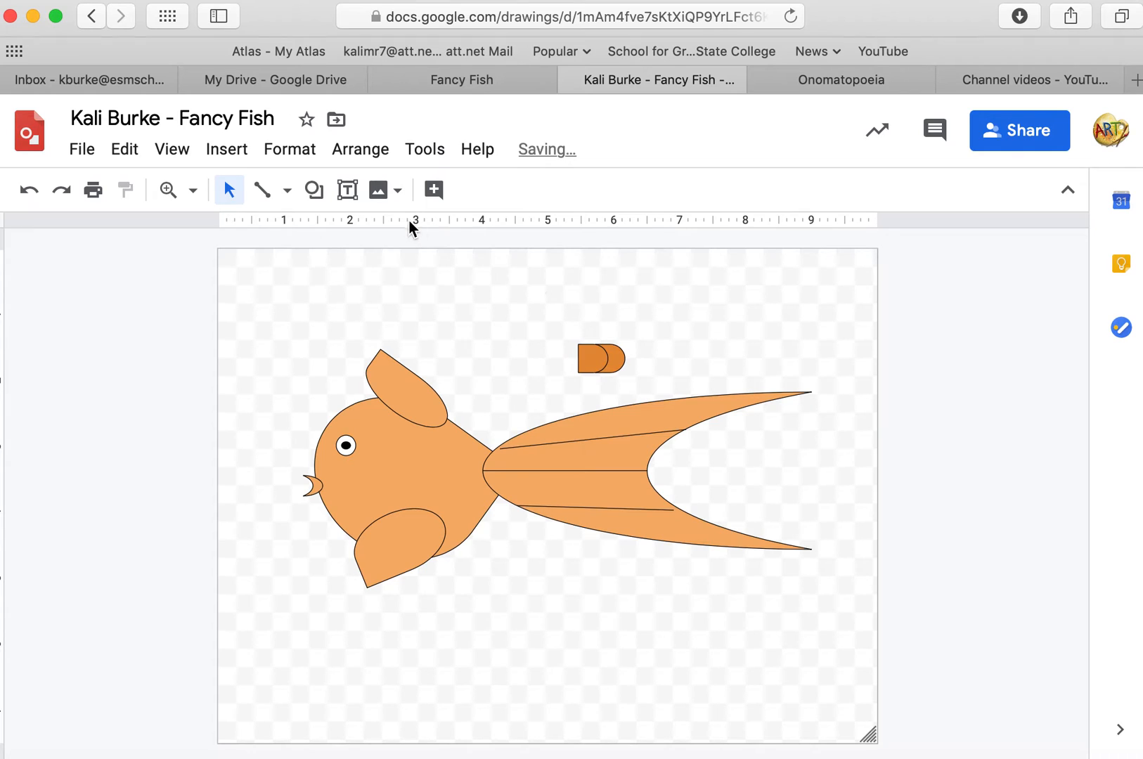
Duplicate the pair of delay shapes and stack the copy directly above to form two rows of scales.
{"action": "left_click", "coordinate": [619, 367]}
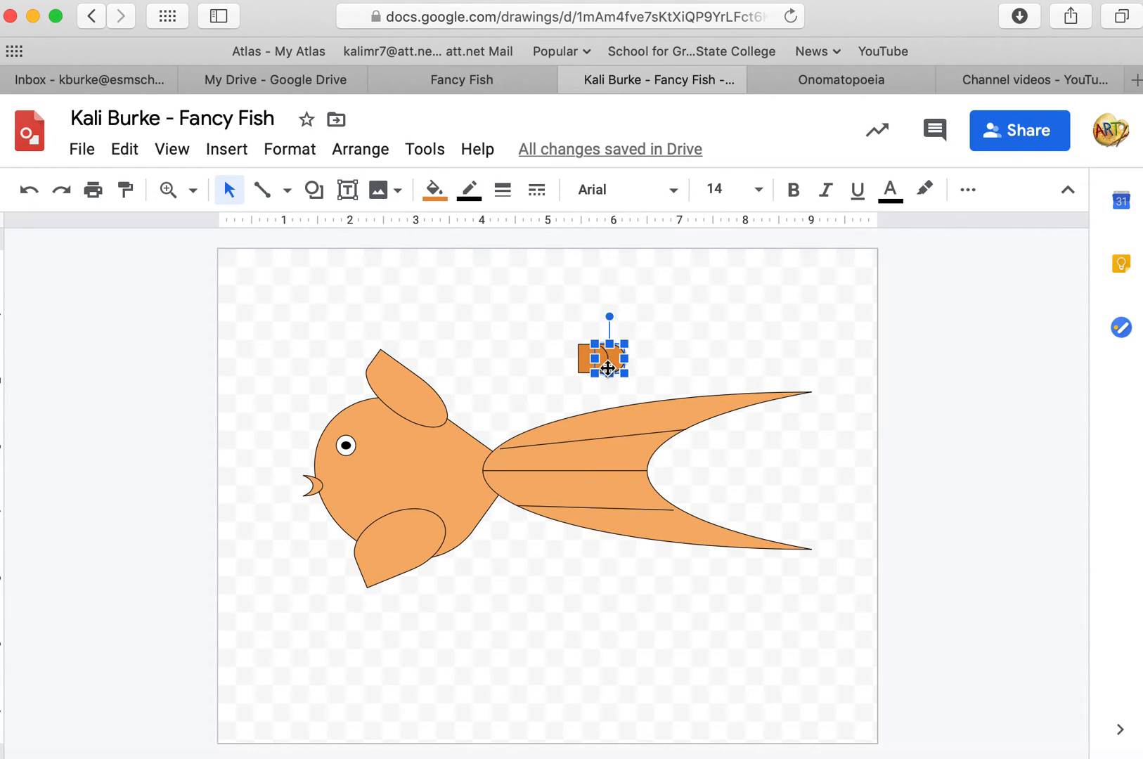
{"action": "left_click", "coordinate": [580, 360], "text": "shift"}
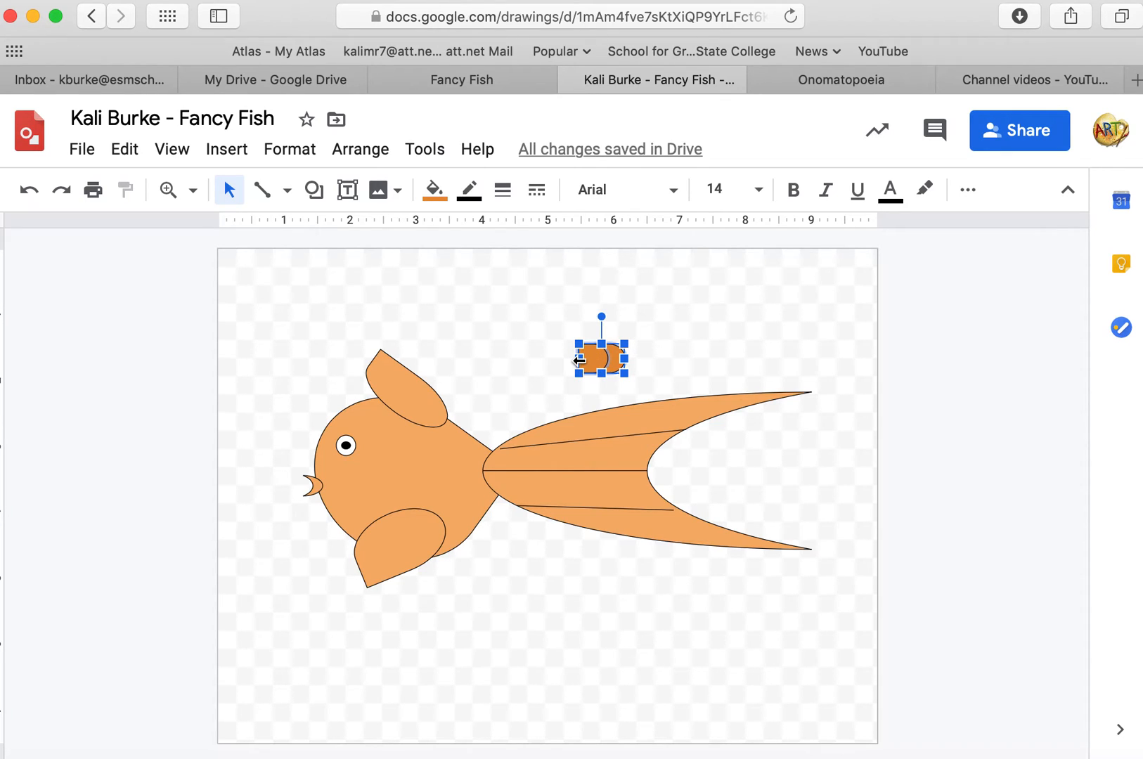
{"action": "key", "text": "super+d"}
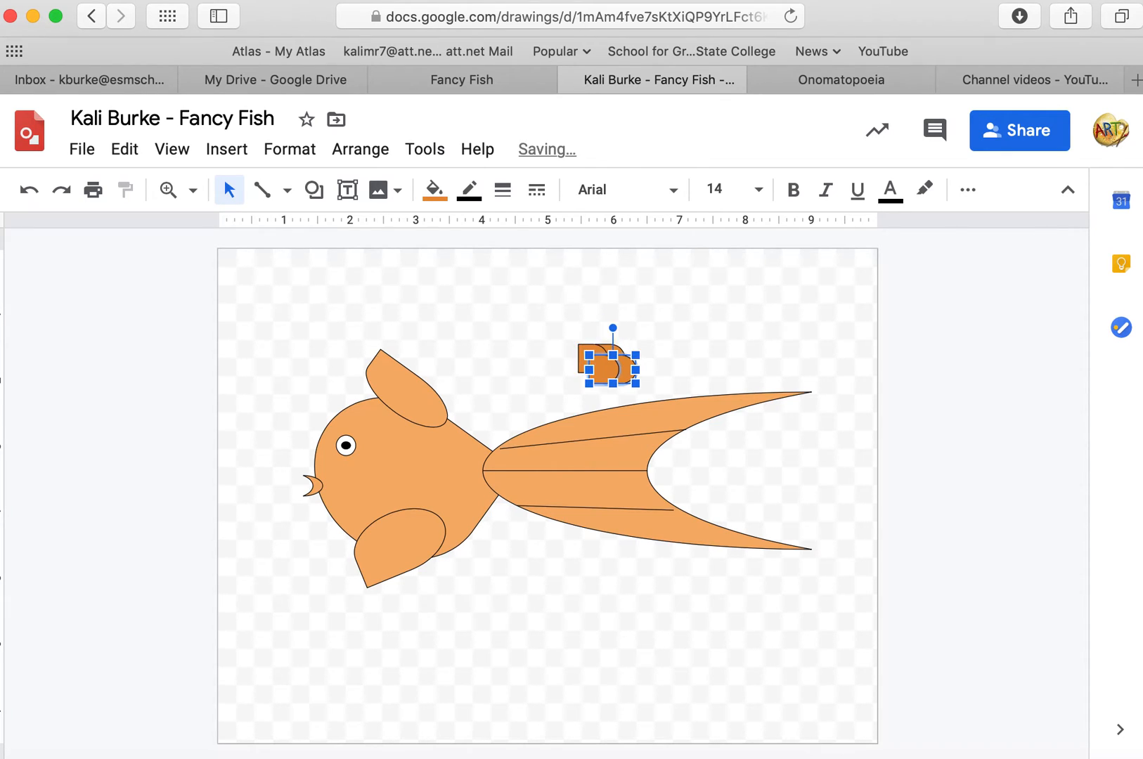
{"action": "left_click", "coordinate": [682, 360]}
{"action": "left_click", "coordinate": [625, 376]}
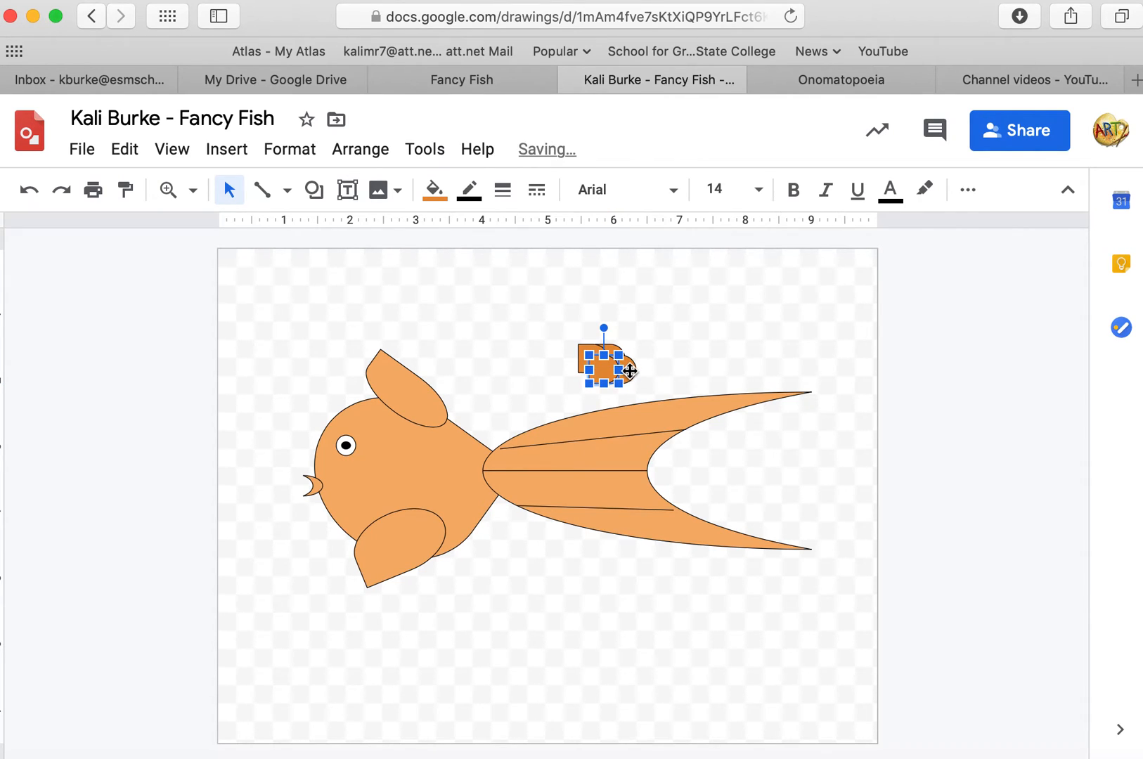
{"action": "left_click", "coordinate": [630, 371], "text": "shift"}
{"action": "left_click_drag", "start_coordinate": [630, 372], "coordinate": [617, 333]}
{"action": "left_click", "coordinate": [744, 334]}
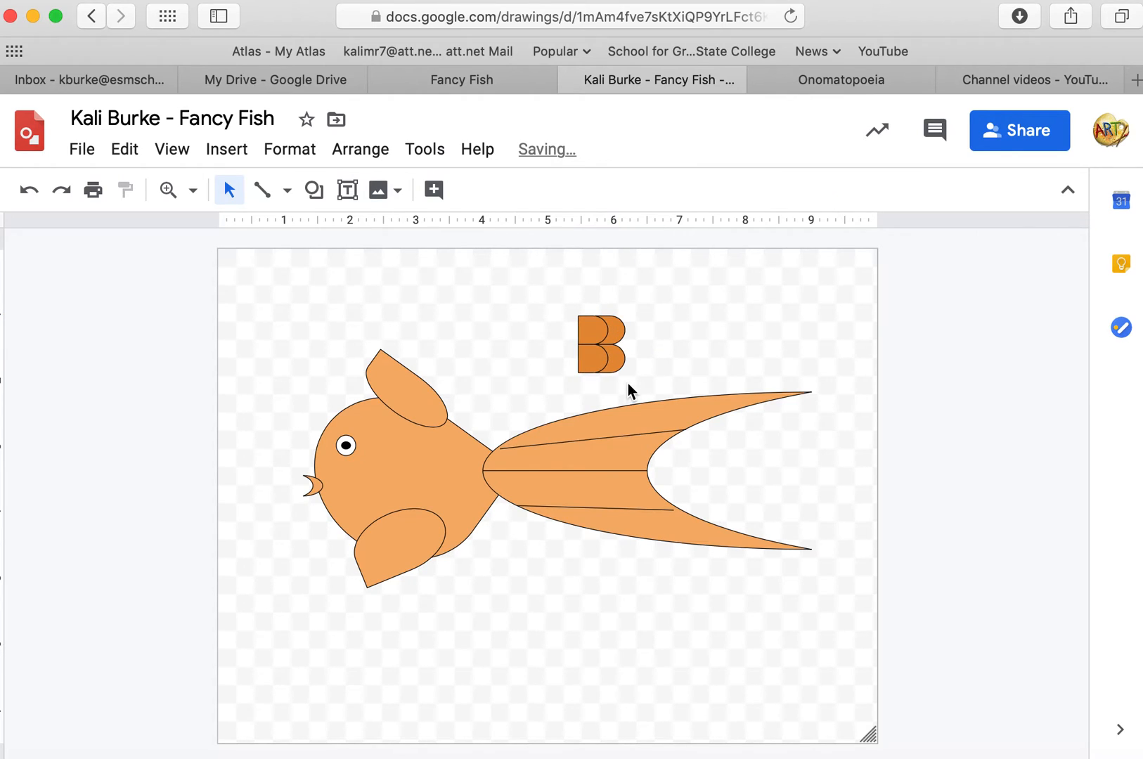
Move the four-shape scale block onto the fish's body just behind the eye.
{"action": "left_click_drag", "start_coordinate": [643, 370], "coordinate": [689, 350]}
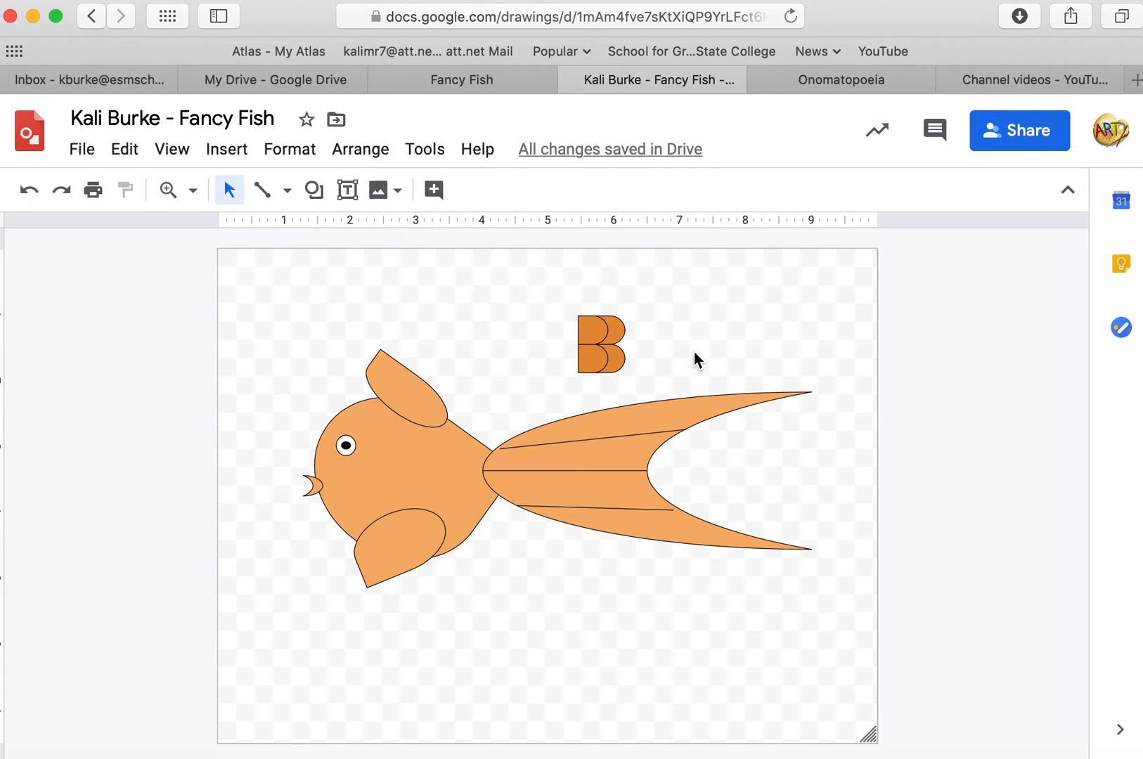
{"action": "left_click_drag", "start_coordinate": [644, 379], "coordinate": [392, 456]}
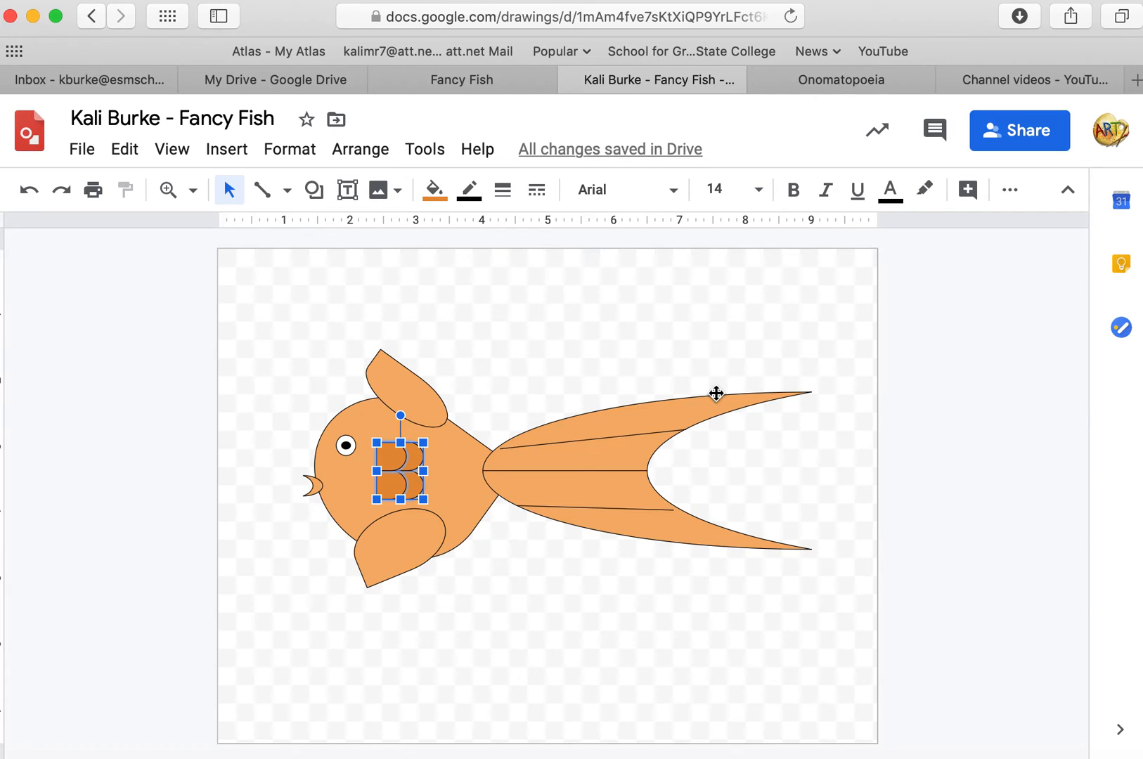
Duplicate the scale block and place the copy just to the right of it on the body.
{"action": "key", "text": "ctrl+d"}
{"action": "left_click_drag", "start_coordinate": [409, 473], "coordinate": [433, 464]}
{"action": "left_click", "coordinate": [686, 284]}
{"action": "left_click", "coordinate": [526, 411]}
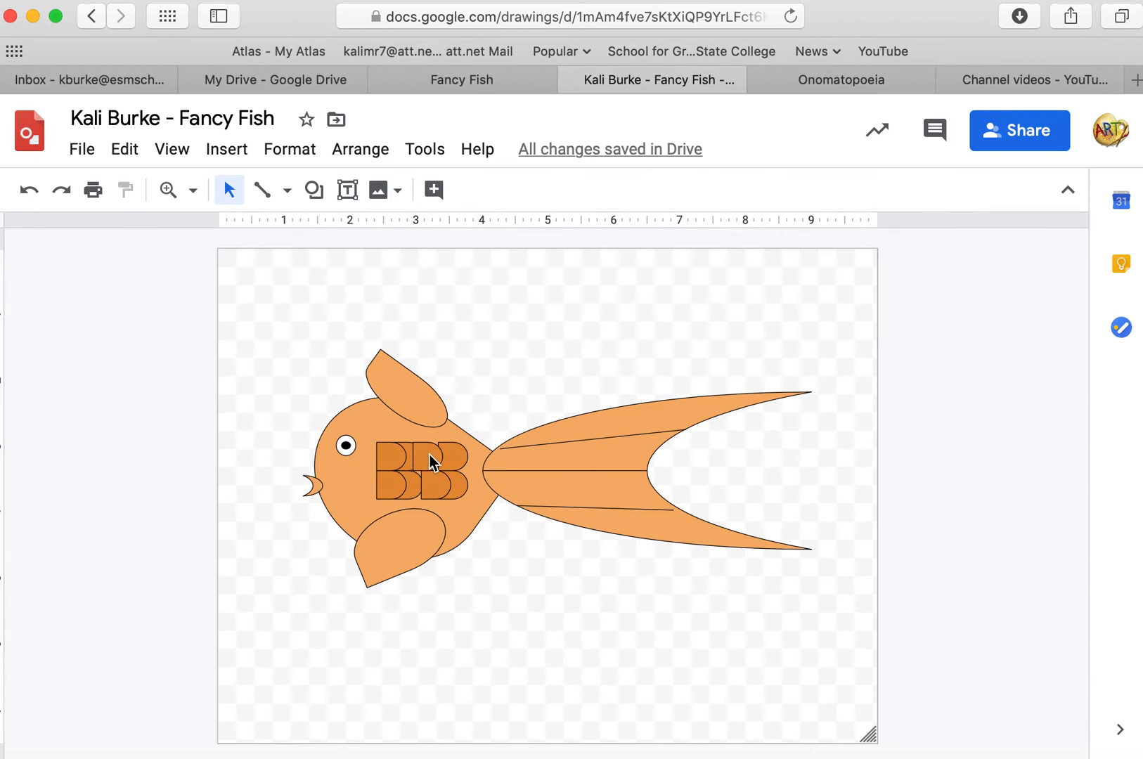
Undo the last change, then bring the left scale block forward in the stacking order.
{"action": "left_click", "coordinate": [28, 190]}
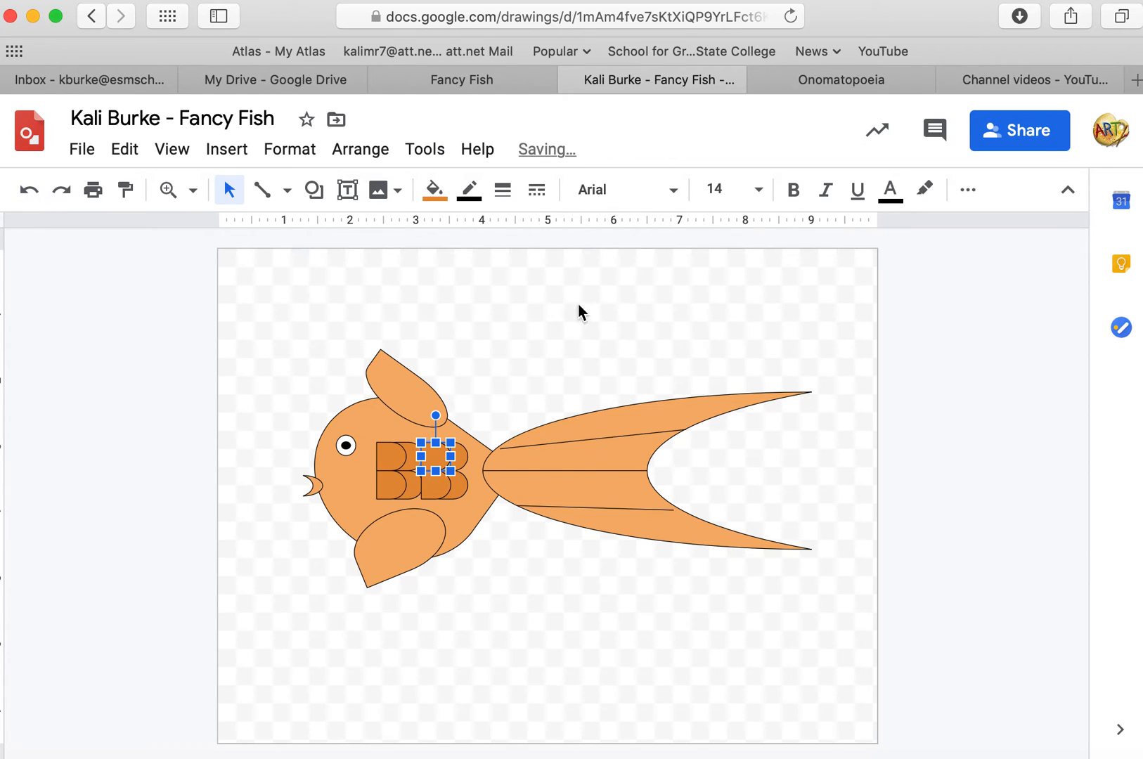
{"action": "left_click", "coordinate": [481, 438]}
{"action": "left_click", "coordinate": [433, 451]}
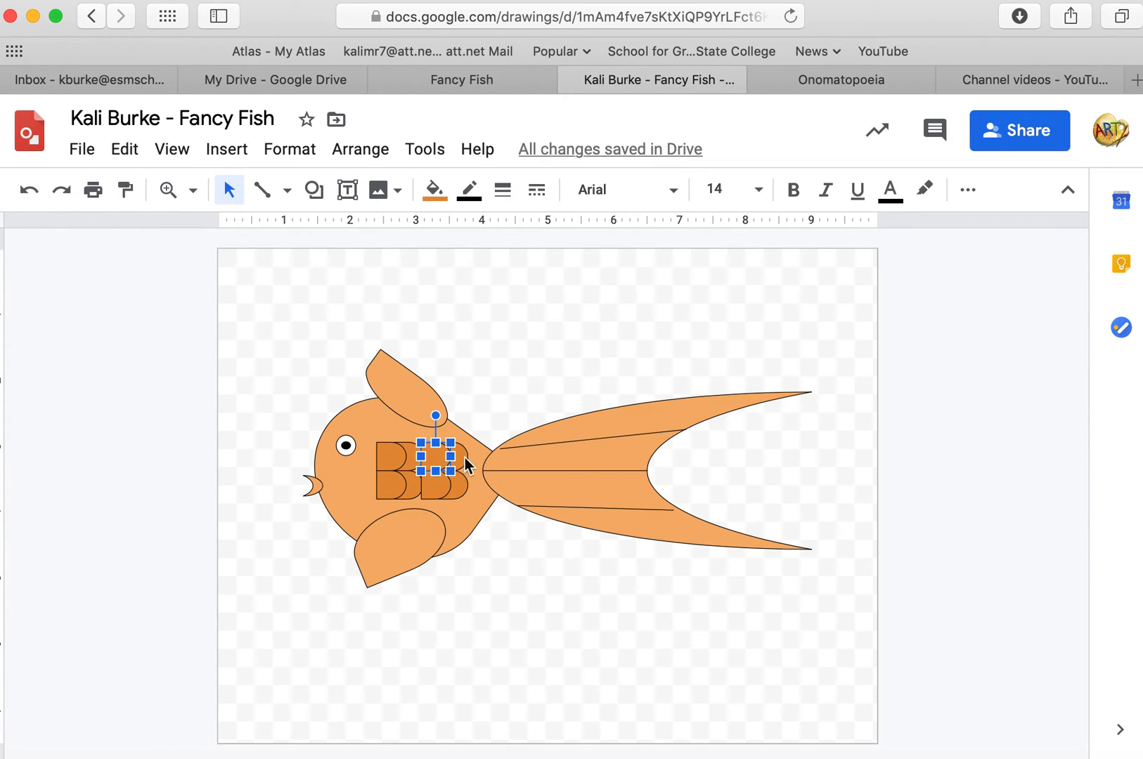
{"action": "left_click", "coordinate": [461, 458], "text": "shift"}
{"action": "left_click", "coordinate": [443, 486], "text": "shift"}
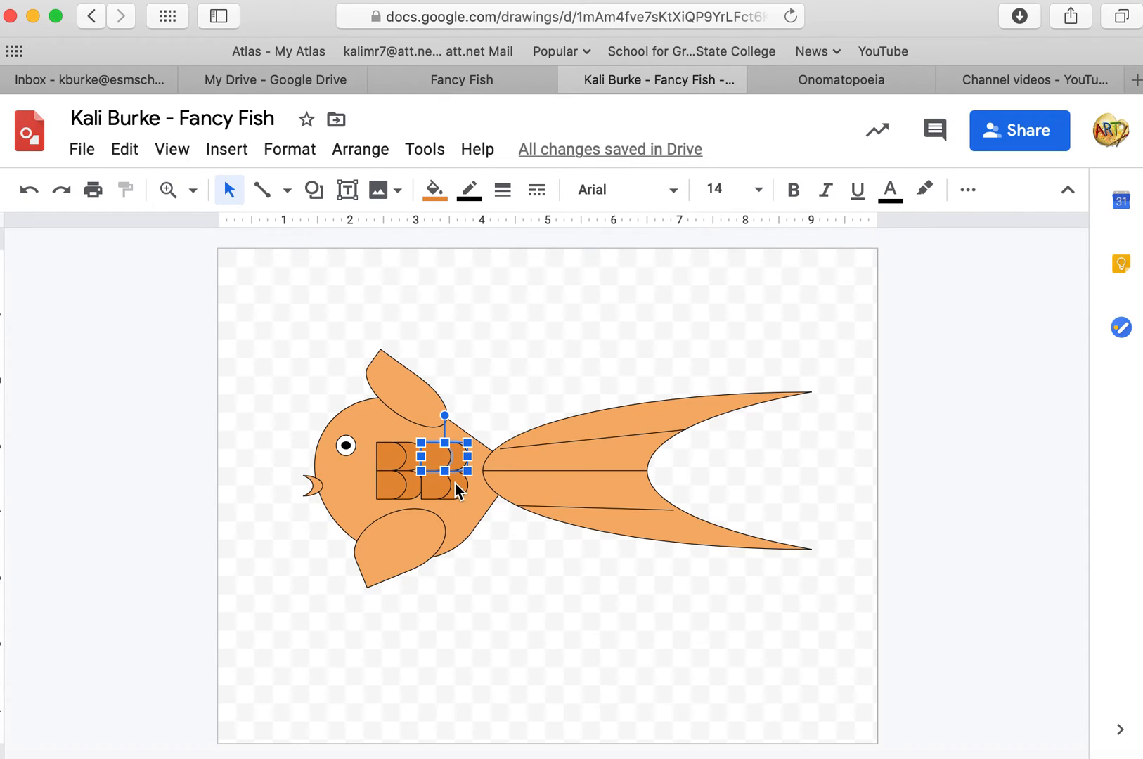
{"action": "key", "text": "Escape"}
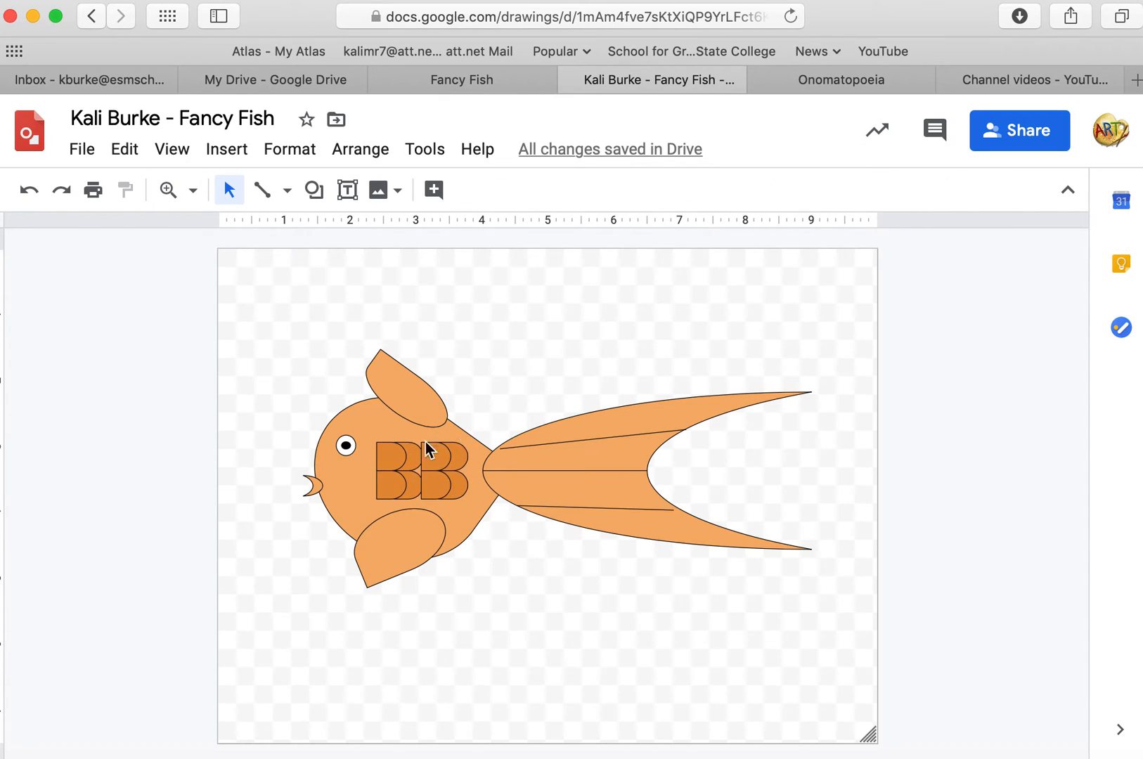
{"action": "left_click", "coordinate": [387, 460]}
{"action": "left_click", "coordinate": [407, 488], "text": "shift"}
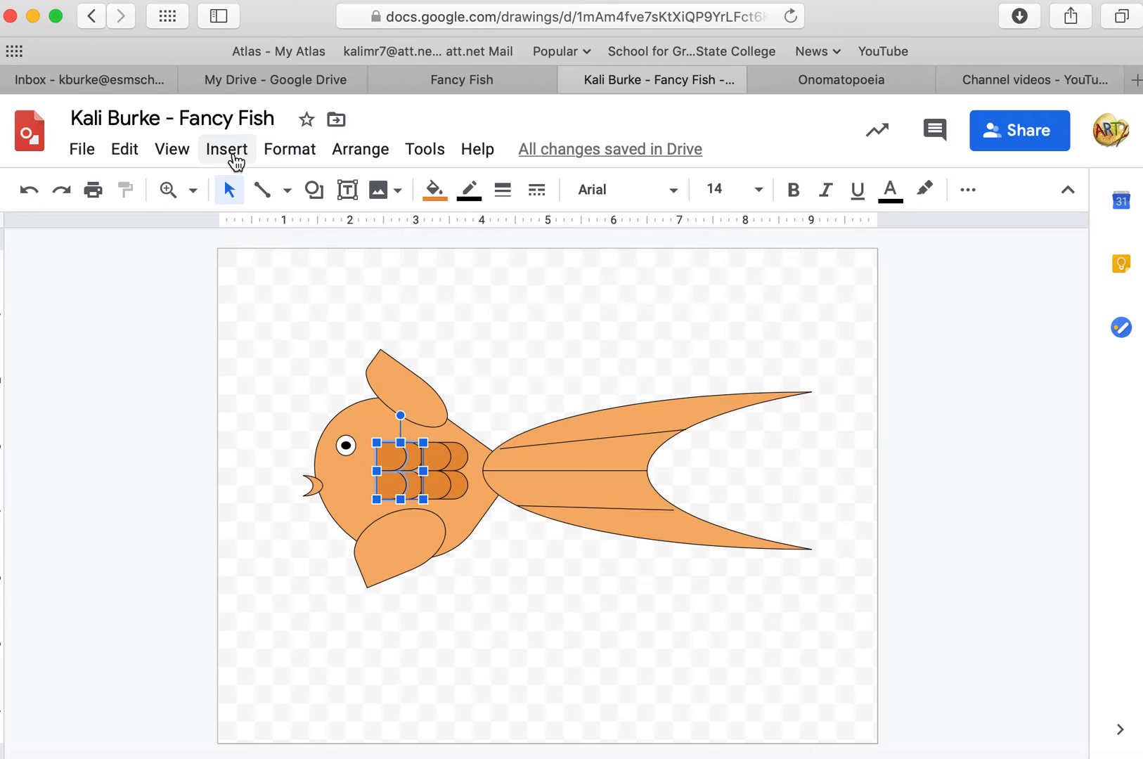
{"action": "left_click", "coordinate": [351, 156]}
{"action": "mouse_move", "coordinate": [370, 191]}
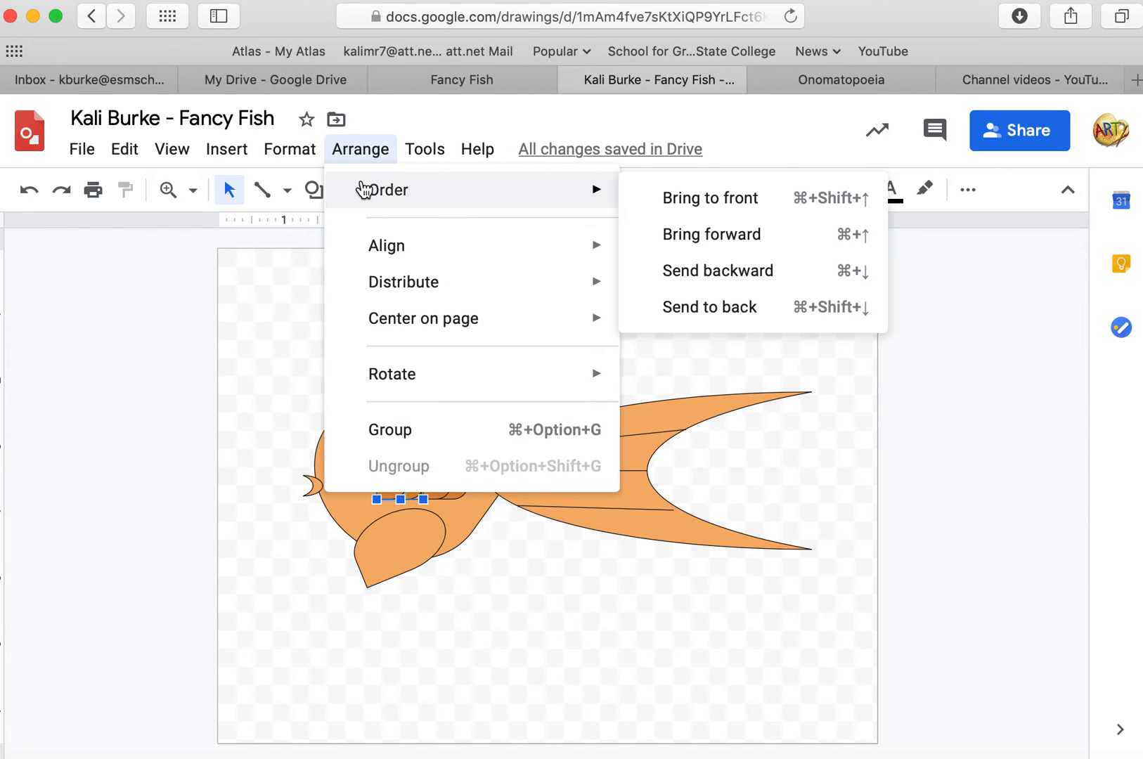
{"action": "left_click", "coordinate": [682, 218]}
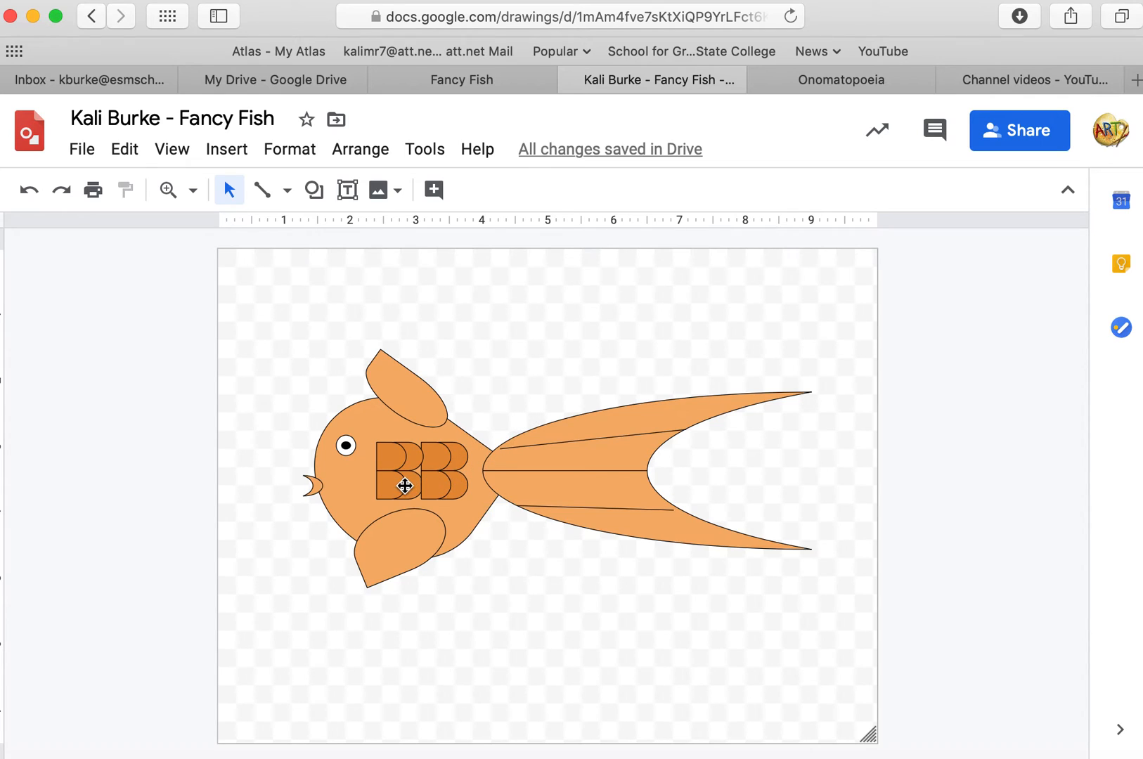
Select the lower-left scales and bring them to the front.
{"action": "left_click", "coordinate": [409, 485]}
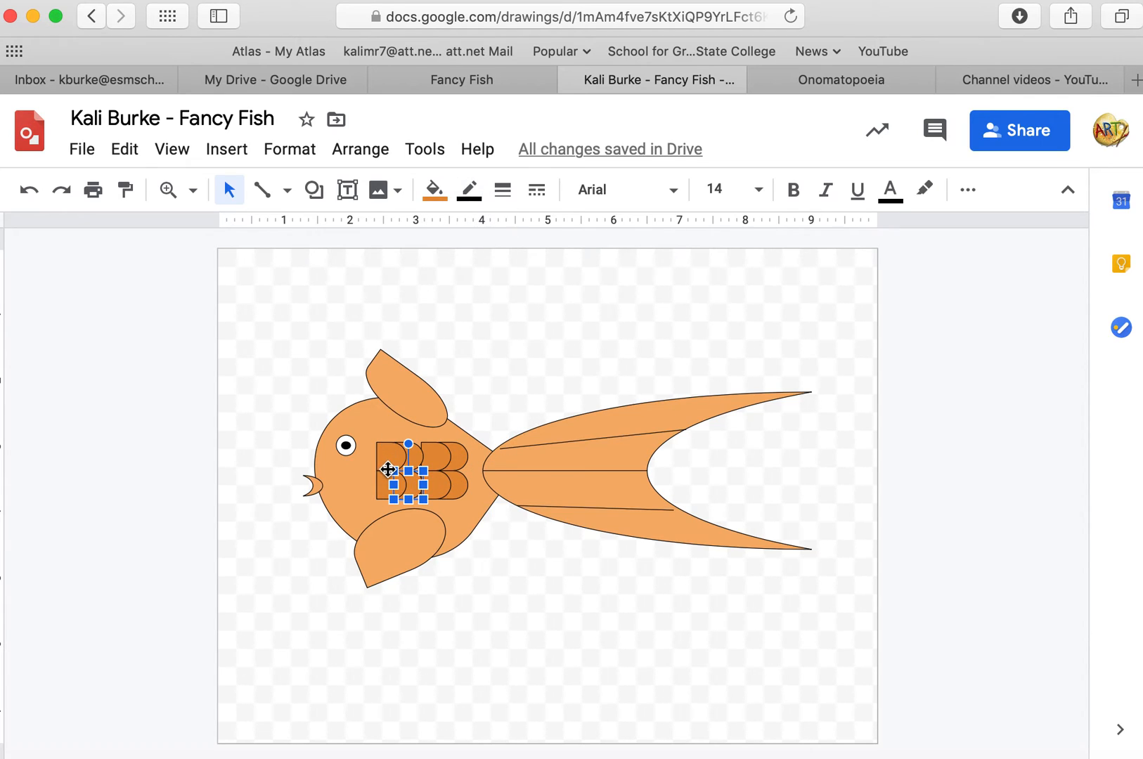
{"action": "left_click_drag", "start_coordinate": [390, 466], "coordinate": [379, 489]}
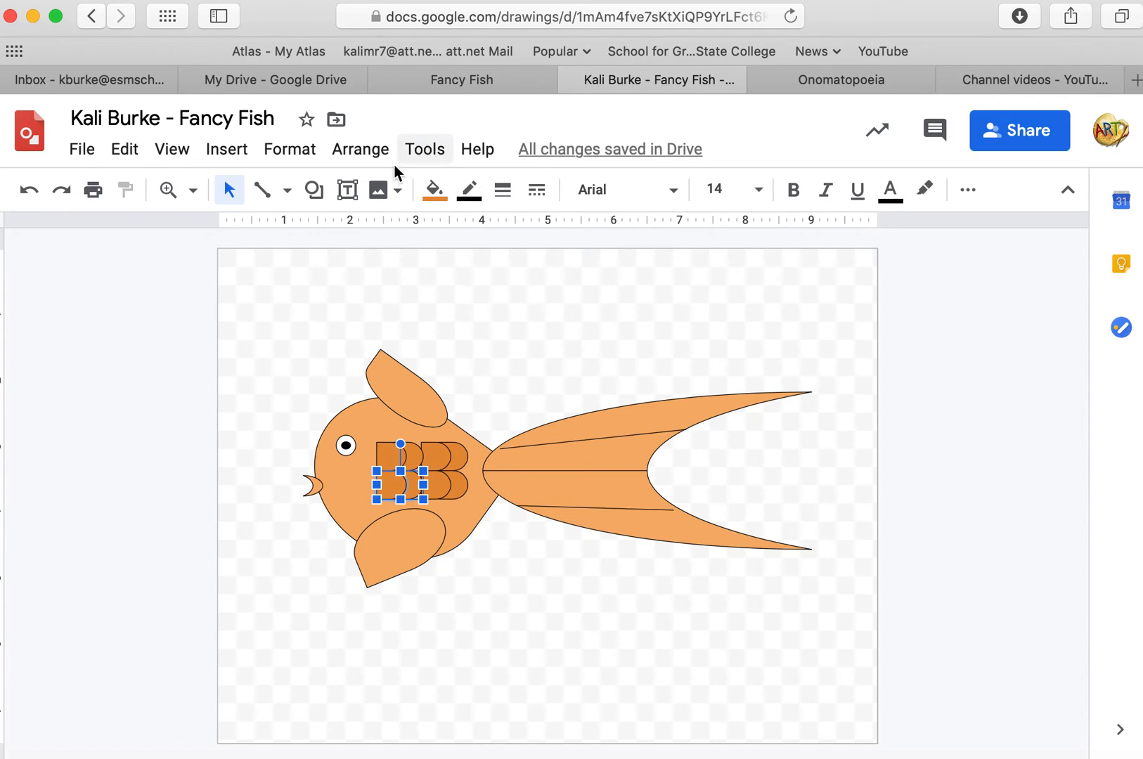
{"action": "left_click", "coordinate": [357, 156]}
{"action": "mouse_move", "coordinate": [399, 197]}
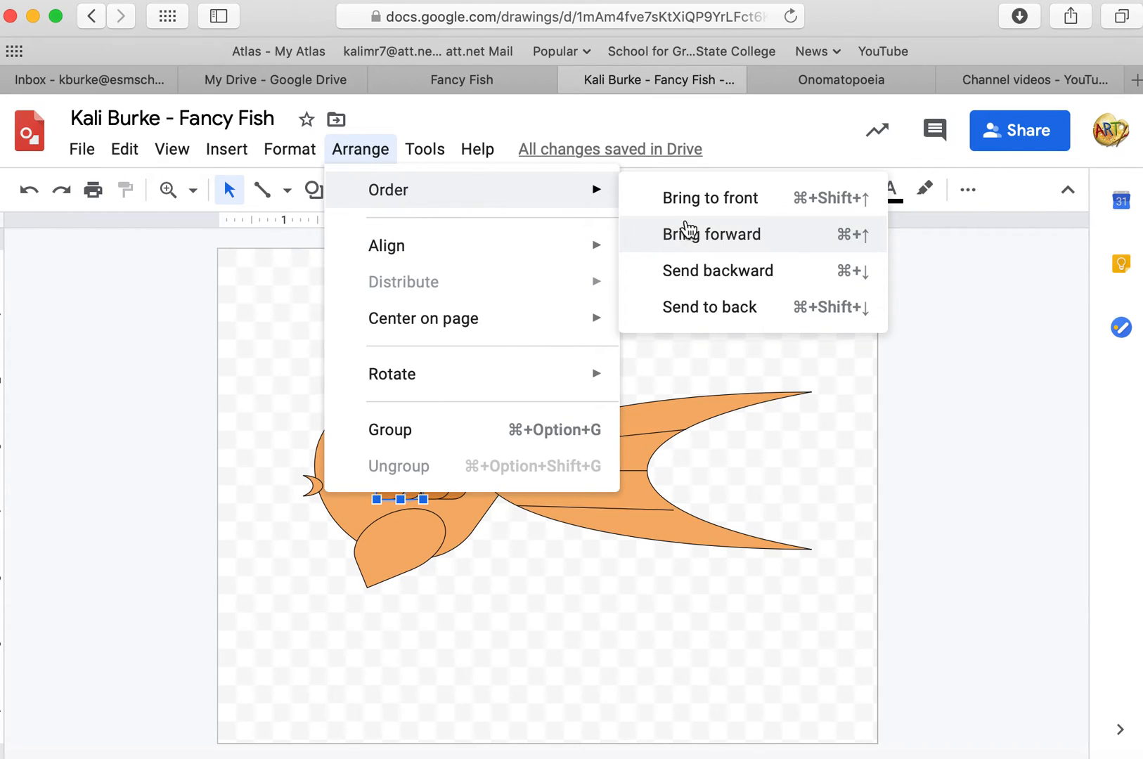
{"action": "left_click", "coordinate": [690, 199]}
{"action": "left_click", "coordinate": [580, 380]}
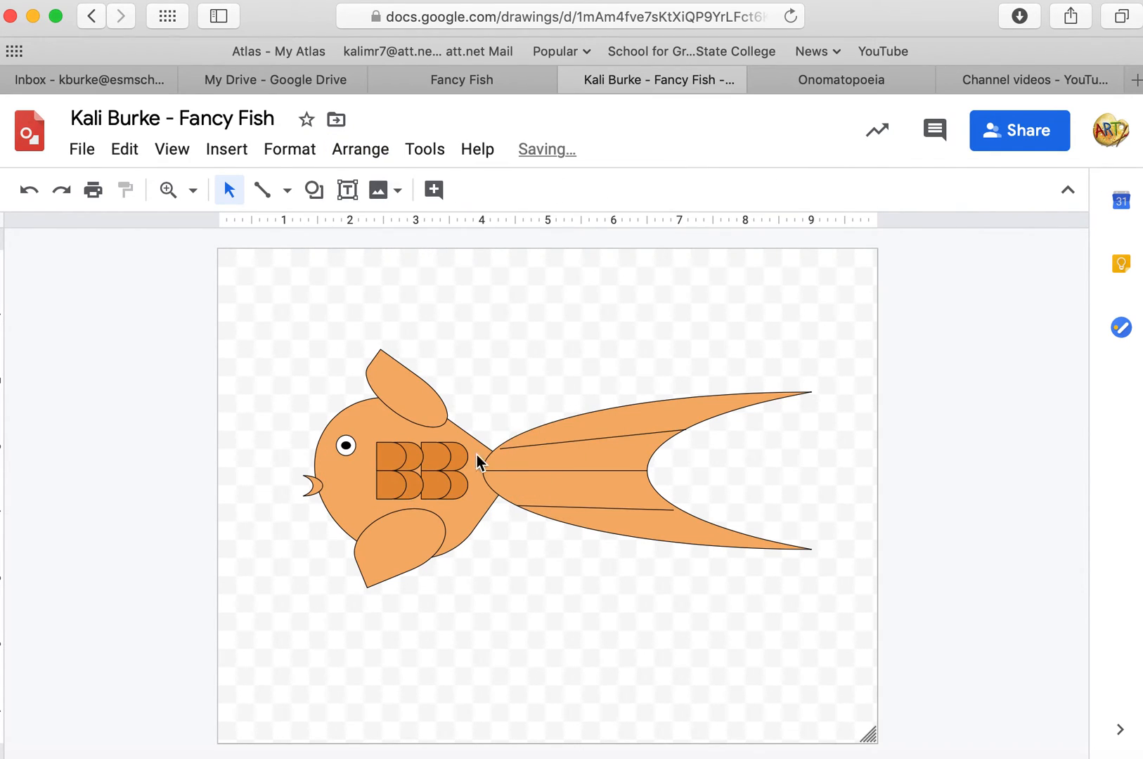
Move the right scale block left so its scales overlap the left block.
{"action": "left_click", "coordinate": [445, 457]}
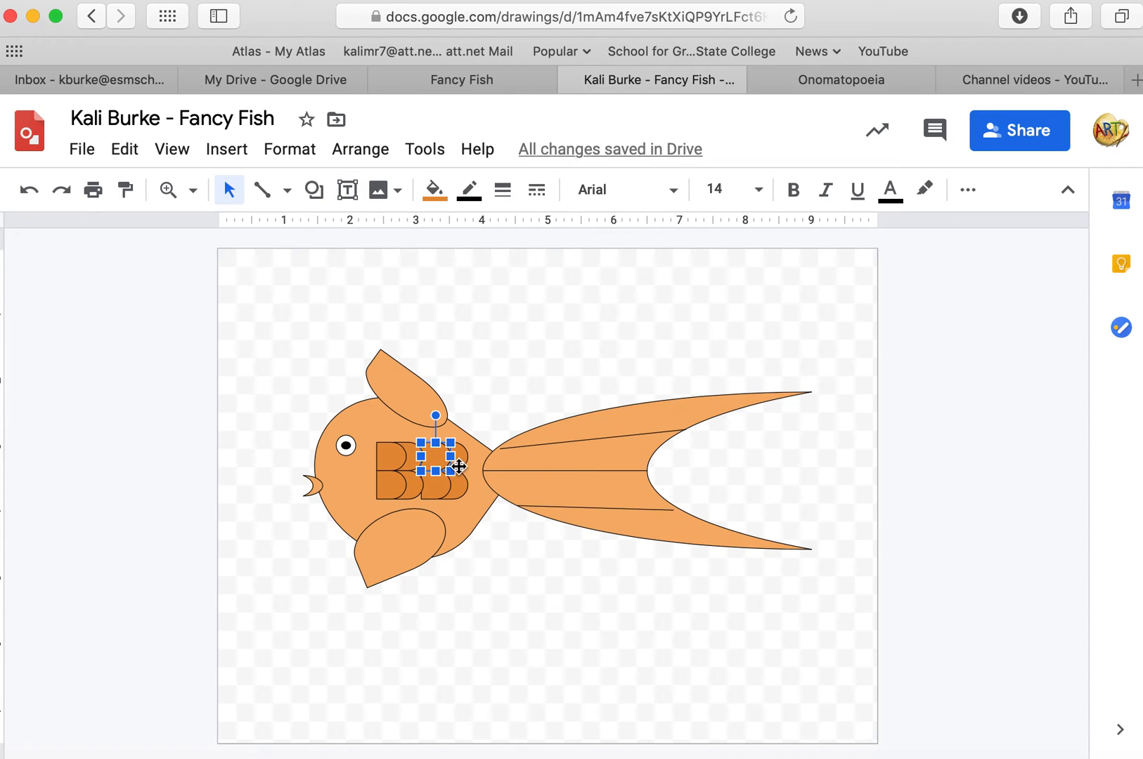
{"action": "left_click", "coordinate": [464, 465], "text": "shift"}
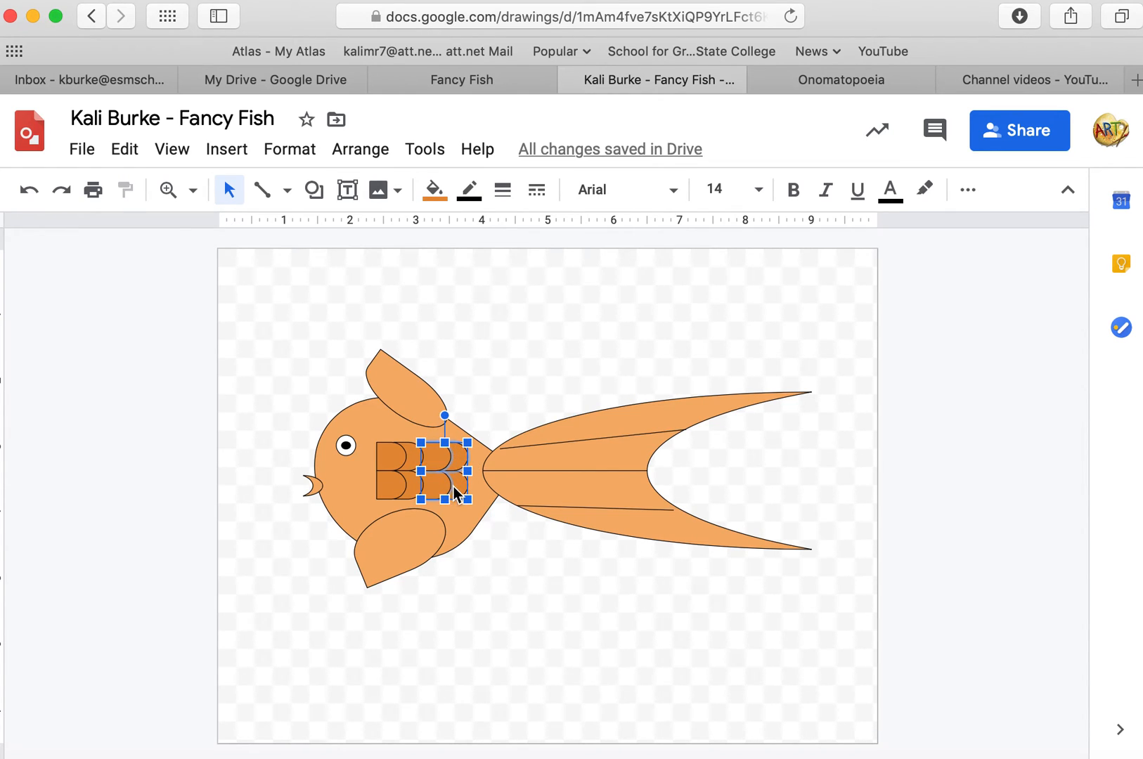
{"action": "left_click_drag", "start_coordinate": [459, 464], "coordinate": [445, 464]}
{"action": "left_click", "coordinate": [573, 317]}
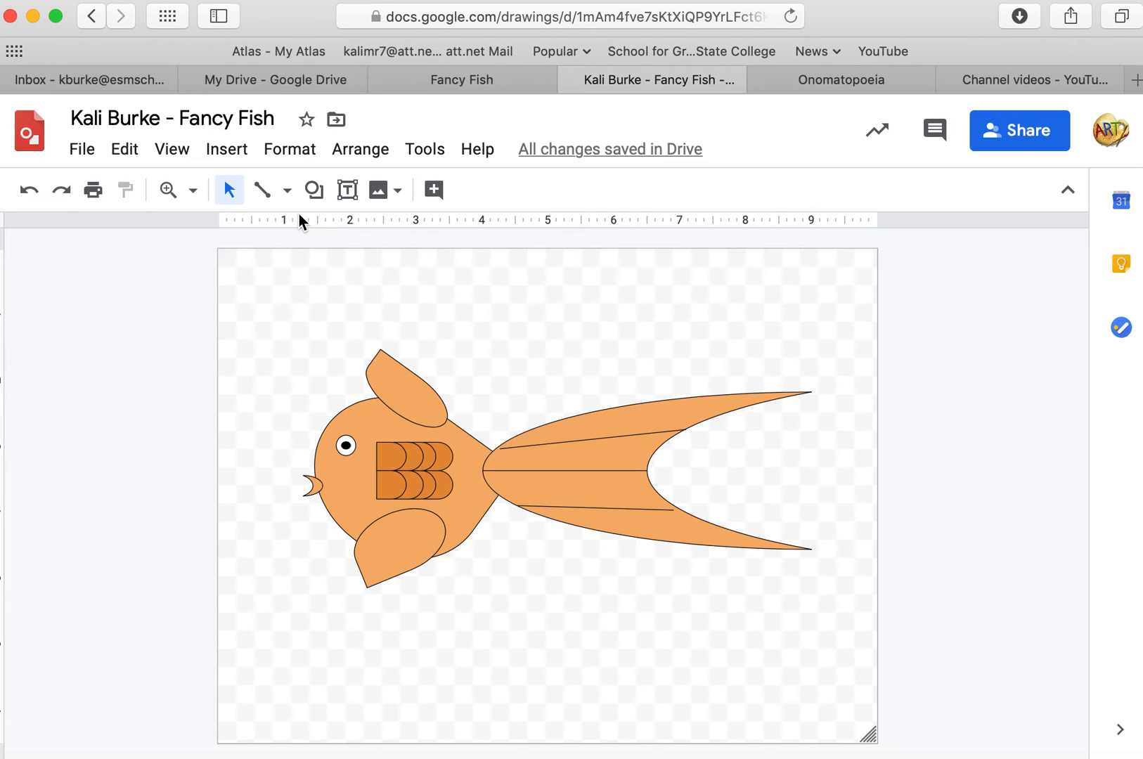
Search the web images for "fish tank" and insert the round fishbowl picture.
{"action": "left_click", "coordinate": [378, 190]}
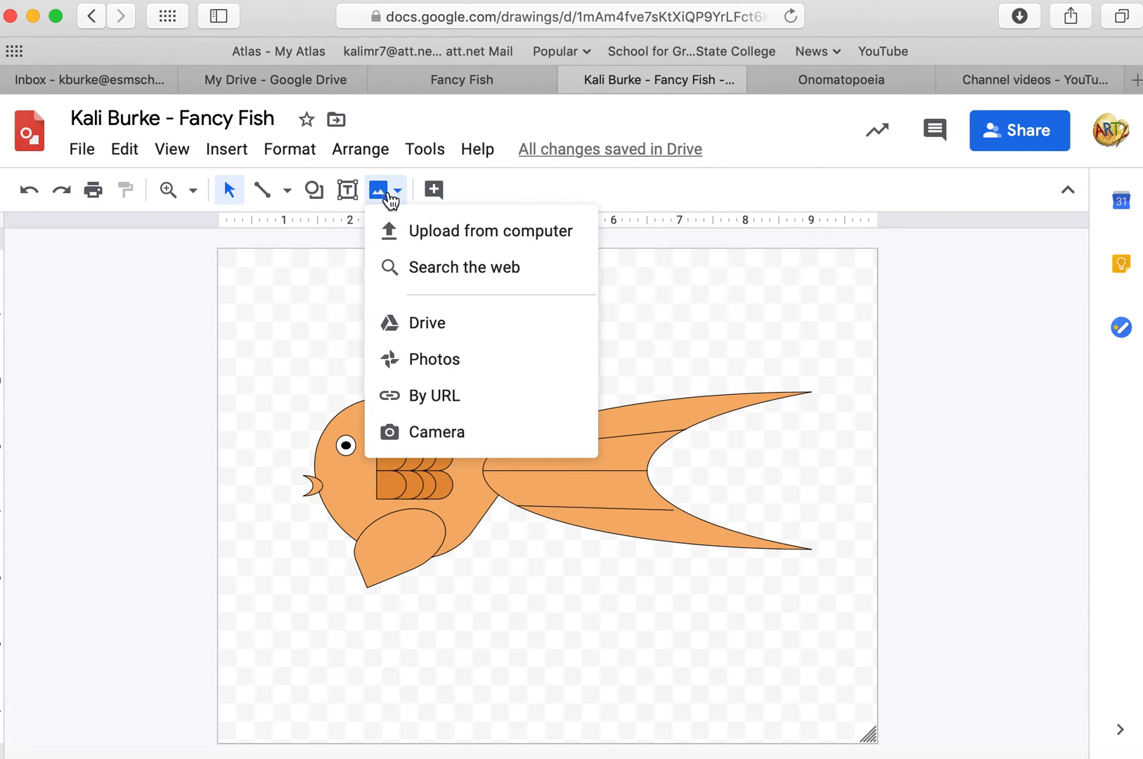
{"action": "left_click", "coordinate": [418, 267]}
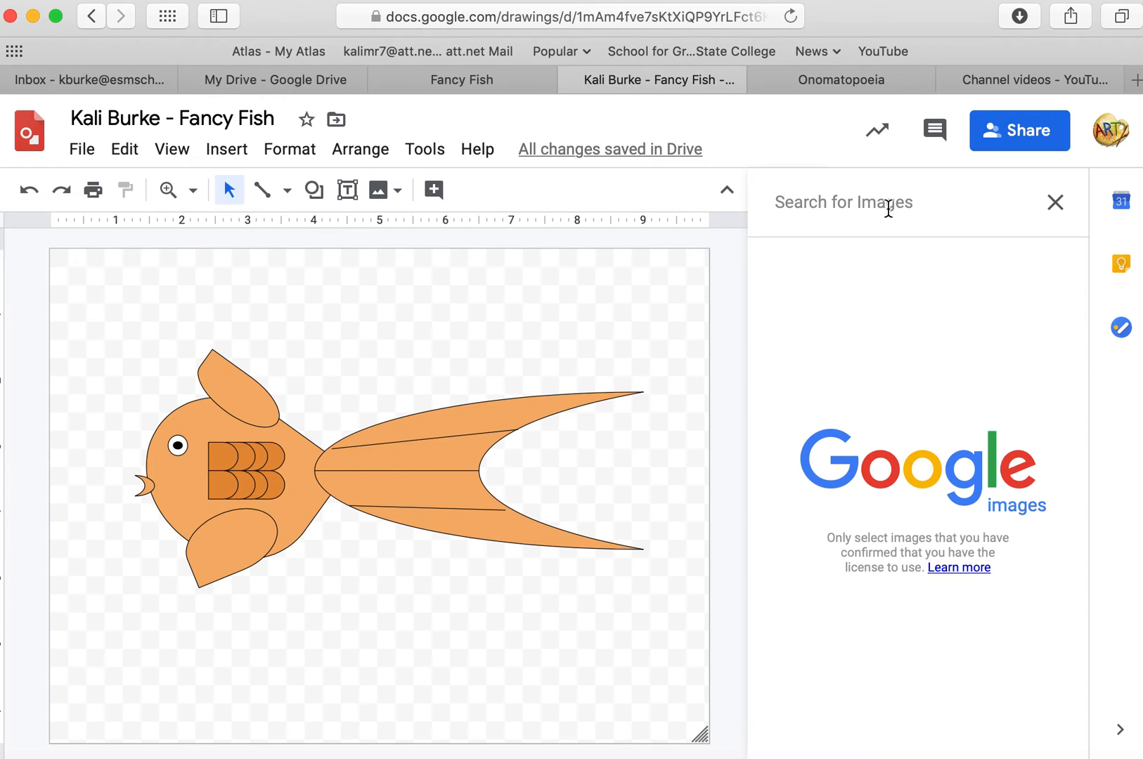
{"action": "type", "text": "fish t"}
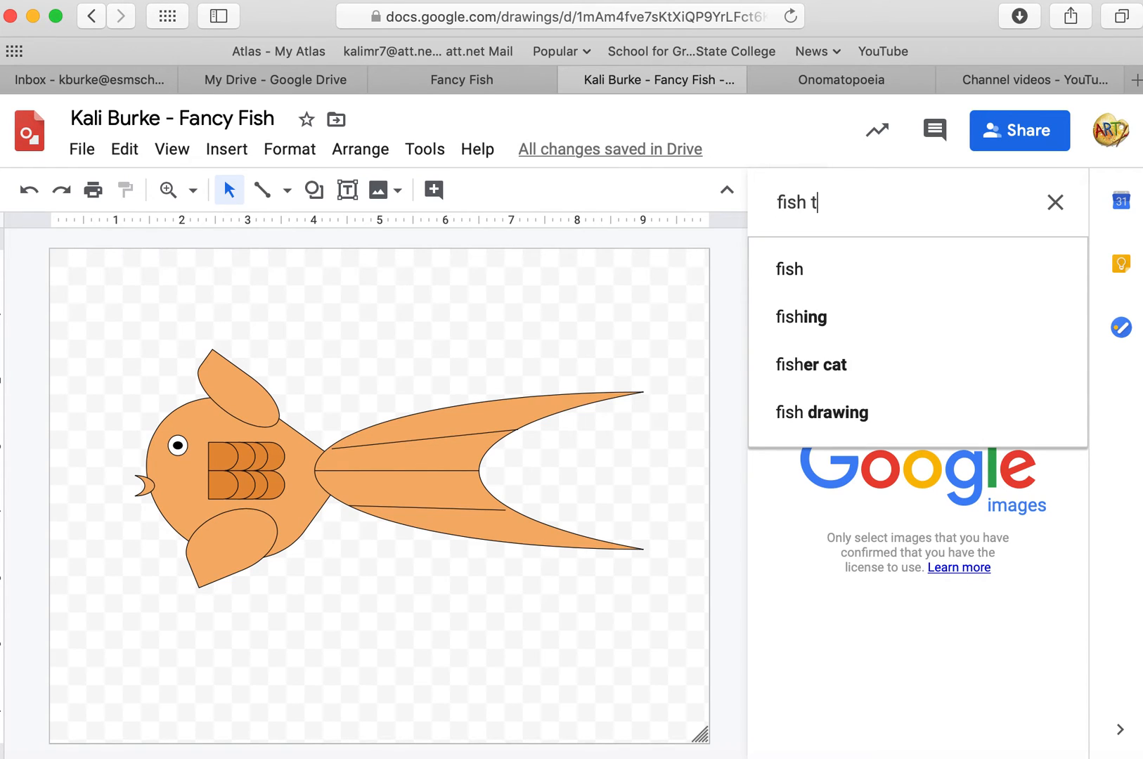
{"action": "type", "text": "ank"}
{"action": "key", "text": "Return"}
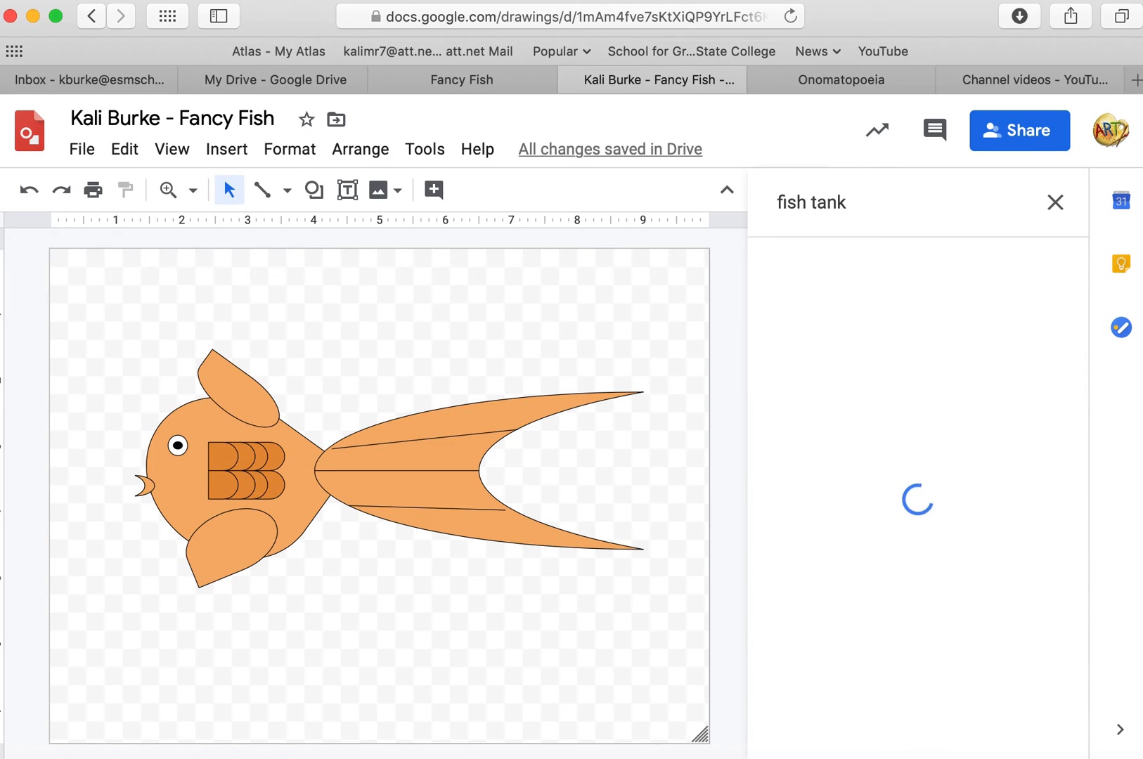
{"action": "scroll", "coordinate": [900, 323], "scroll_direction": "down", "scroll_amount": 6}
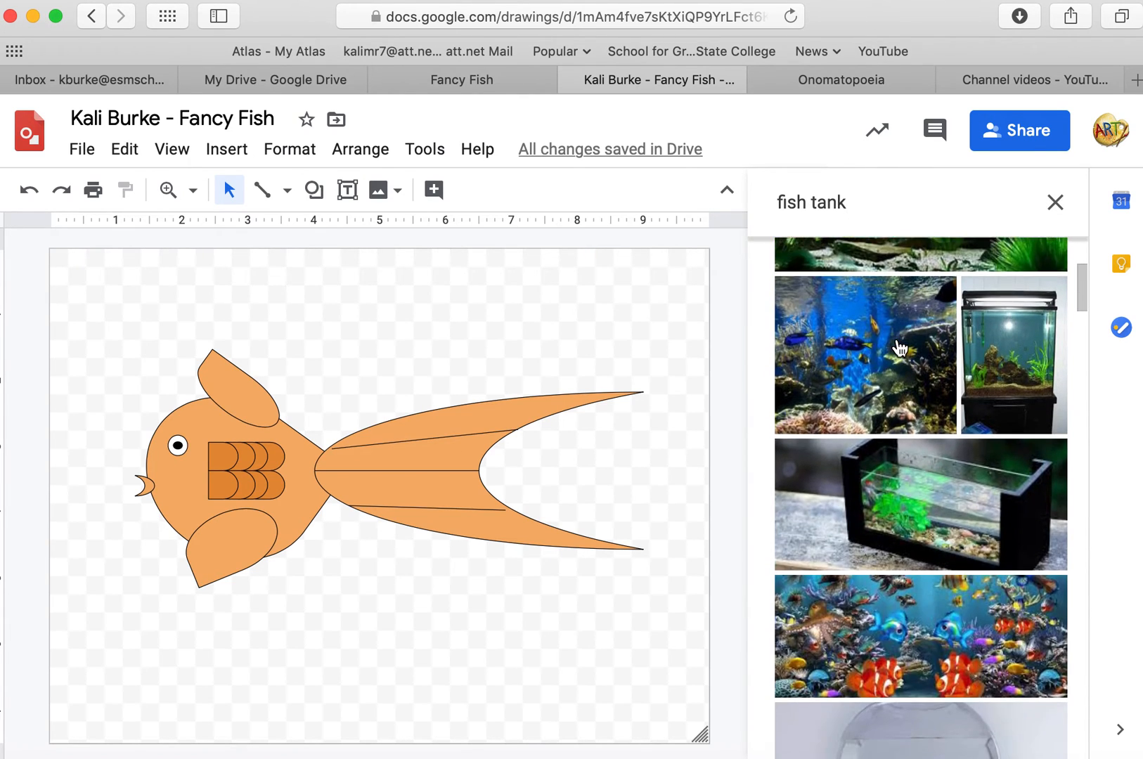
{"action": "scroll", "coordinate": [899, 347], "scroll_direction": "down", "scroll_amount": 1}
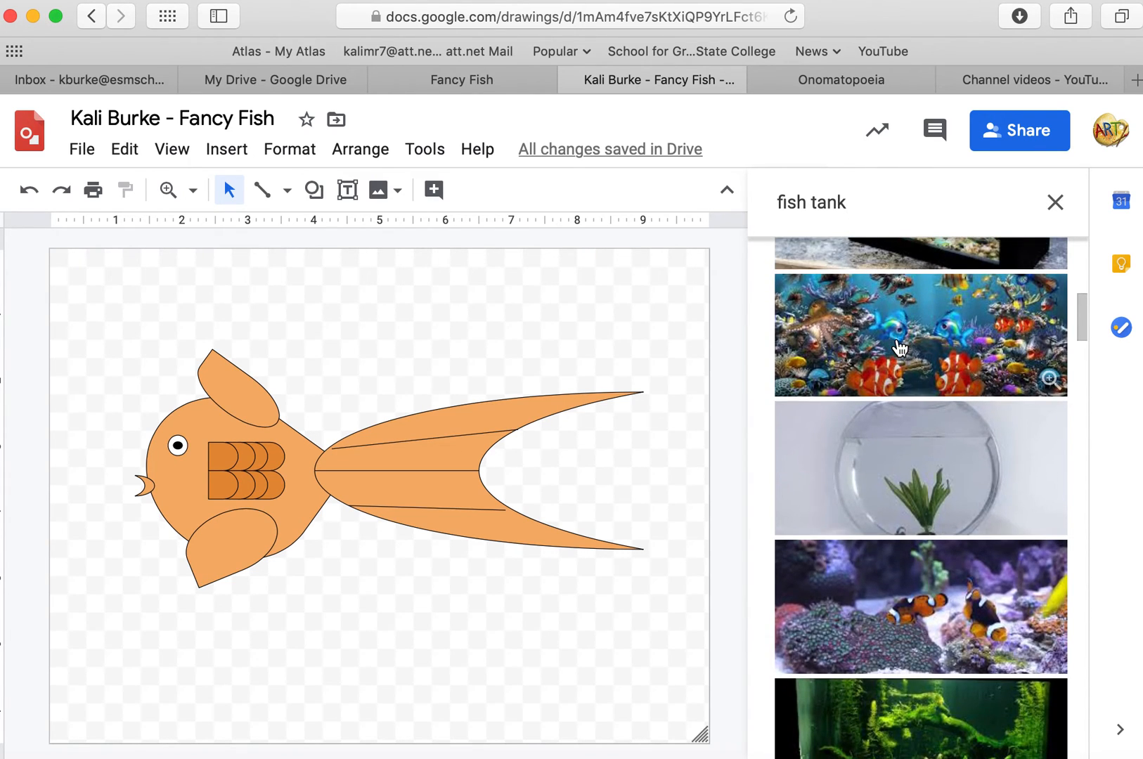
{"action": "left_click", "coordinate": [933, 443]}
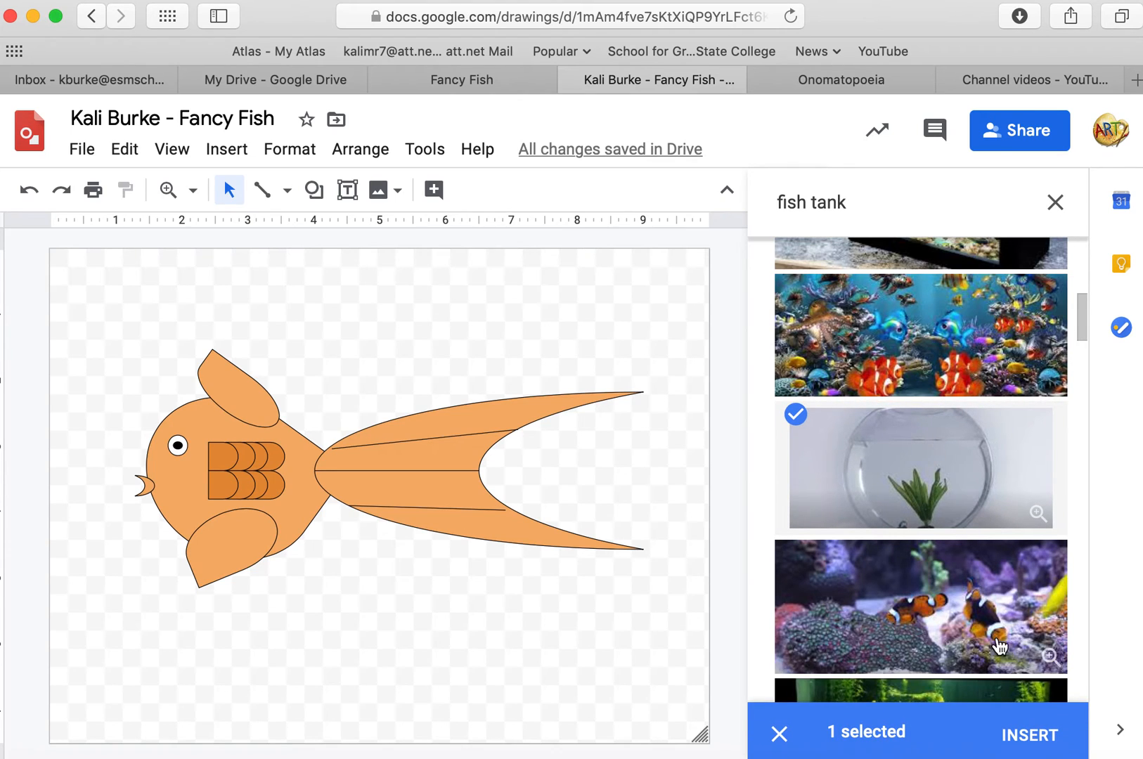
{"action": "left_click", "coordinate": [1034, 737]}
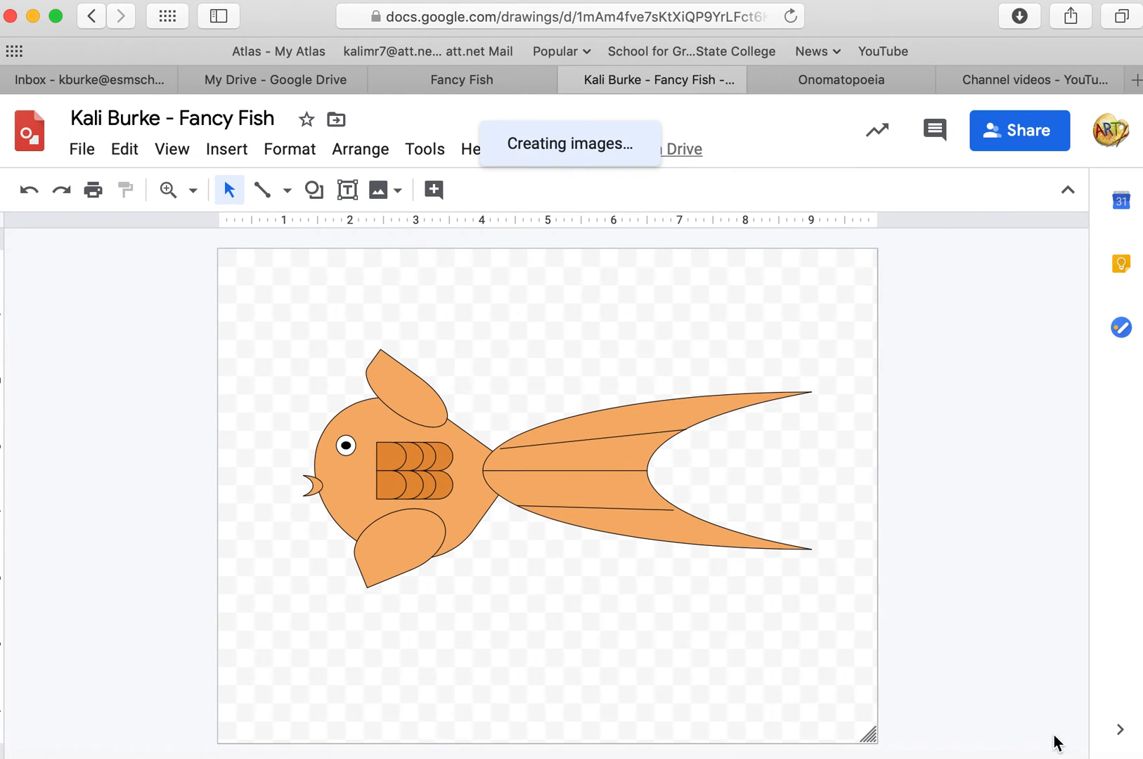
Move the inserted fishbowl picture so it lies over the drawing canvas.
{"action": "left_click_drag", "start_coordinate": [530, 559], "coordinate": [271, 256]}
{"action": "left_click_drag", "start_coordinate": [391, 406], "coordinate": [467, 389]}
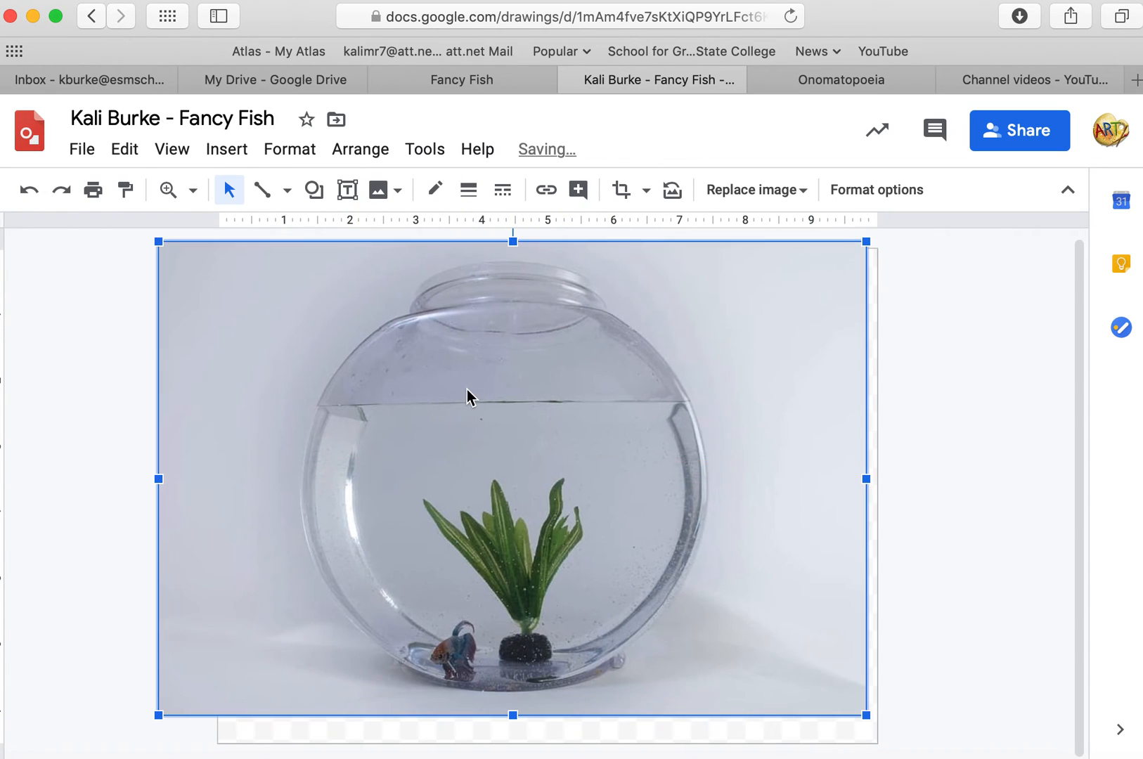
{"action": "mouse_move", "coordinate": [710, 470]}
{"action": "left_mouse_down"}
{"action": "mouse_move", "coordinate": [727, 497]}
{"action": "mouse_move", "coordinate": [727, 486]}
{"action": "left_mouse_up"}
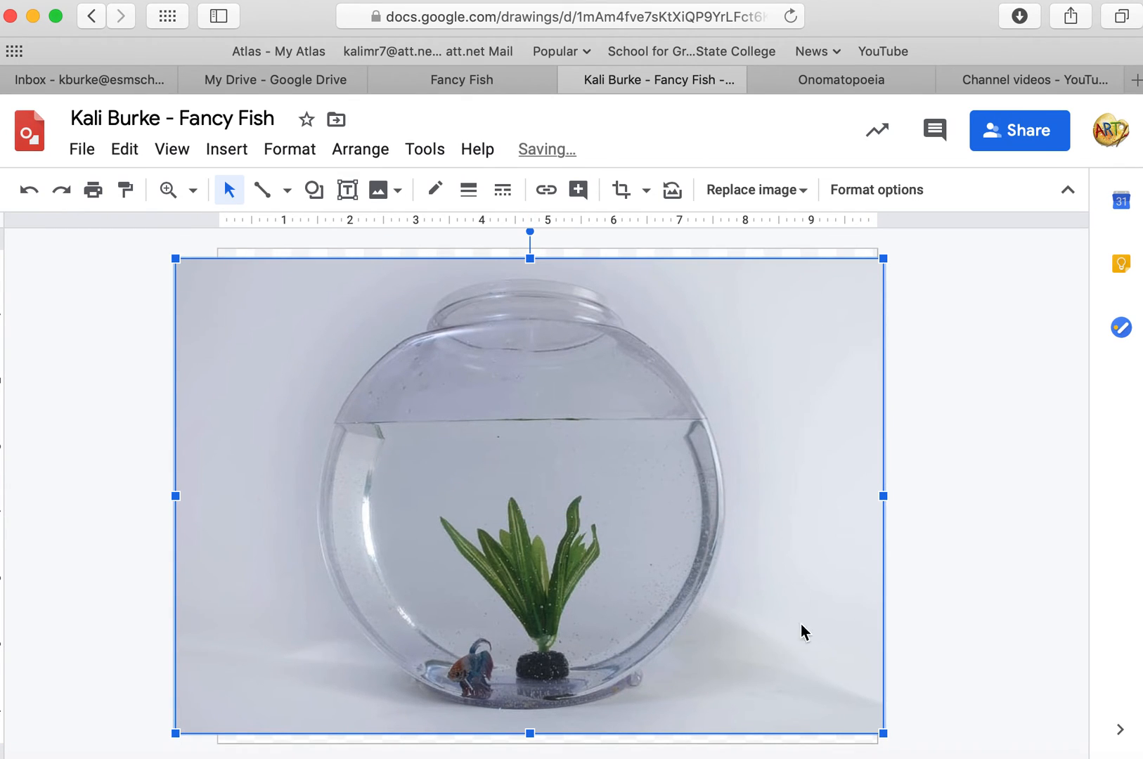
Crop the fishbowl picture, trimming both its left and right sides.
{"action": "left_click", "coordinate": [620, 190]}
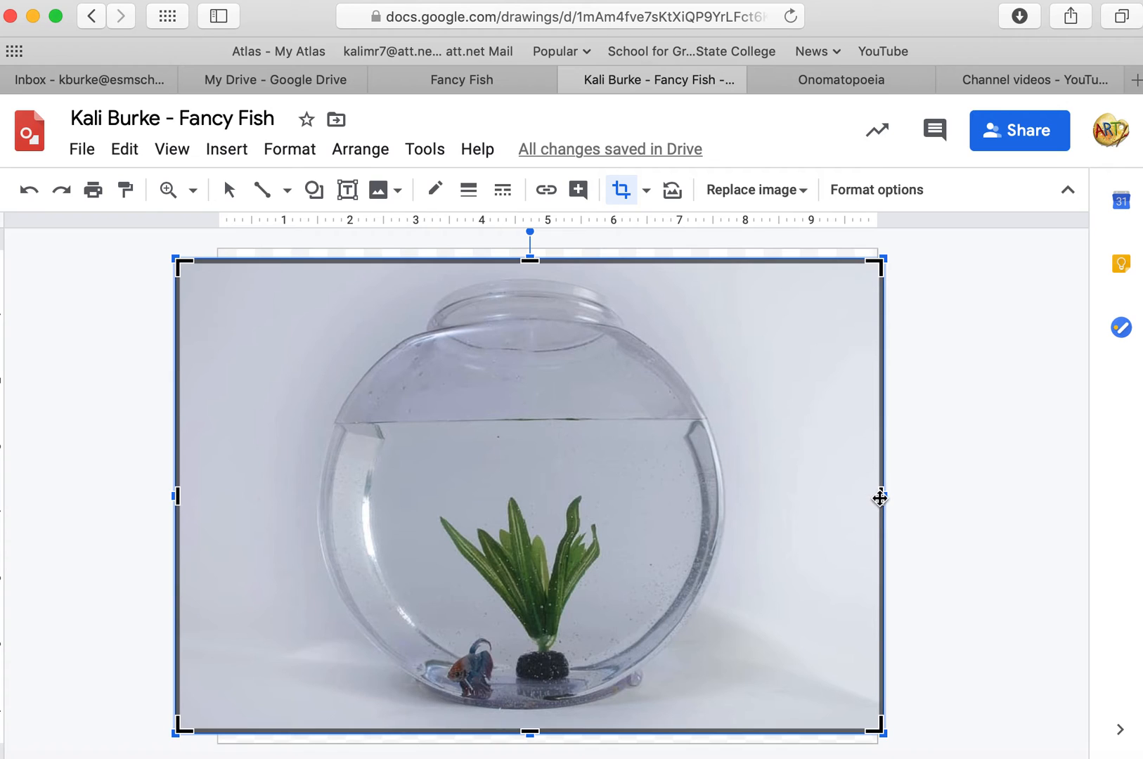
{"action": "left_click_drag", "start_coordinate": [882, 498], "coordinate": [735, 496]}
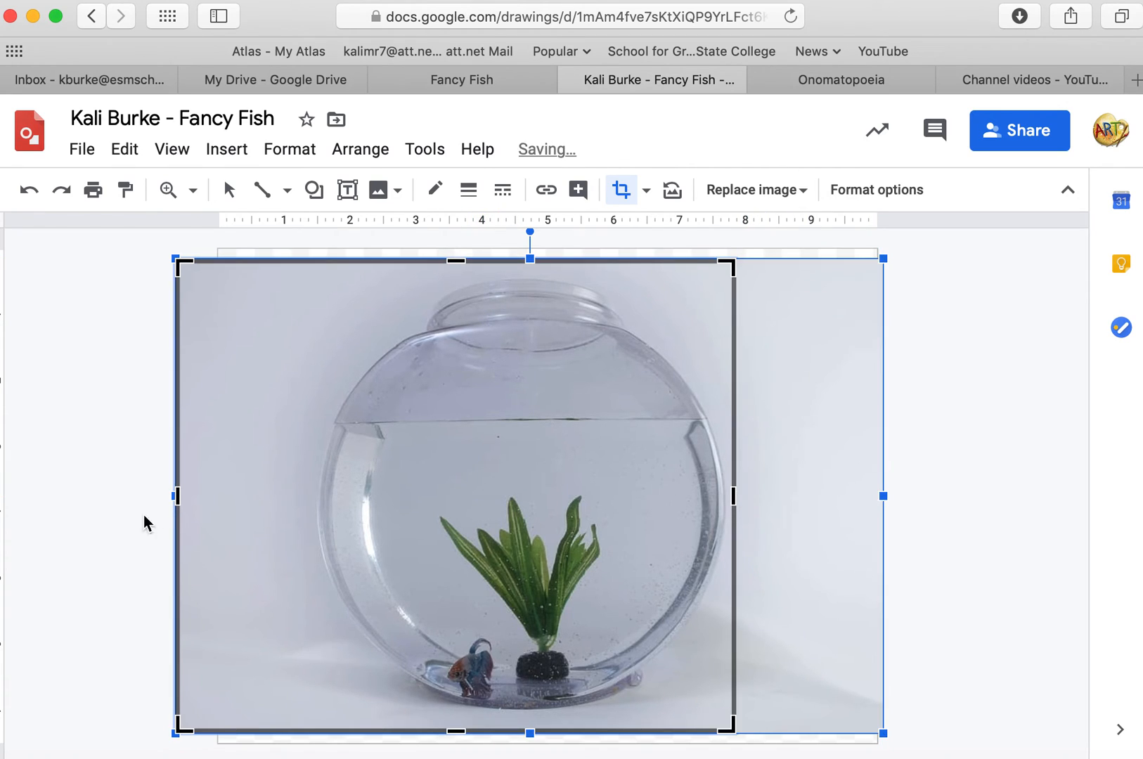
{"action": "left_click_drag", "start_coordinate": [175, 497], "coordinate": [306, 505]}
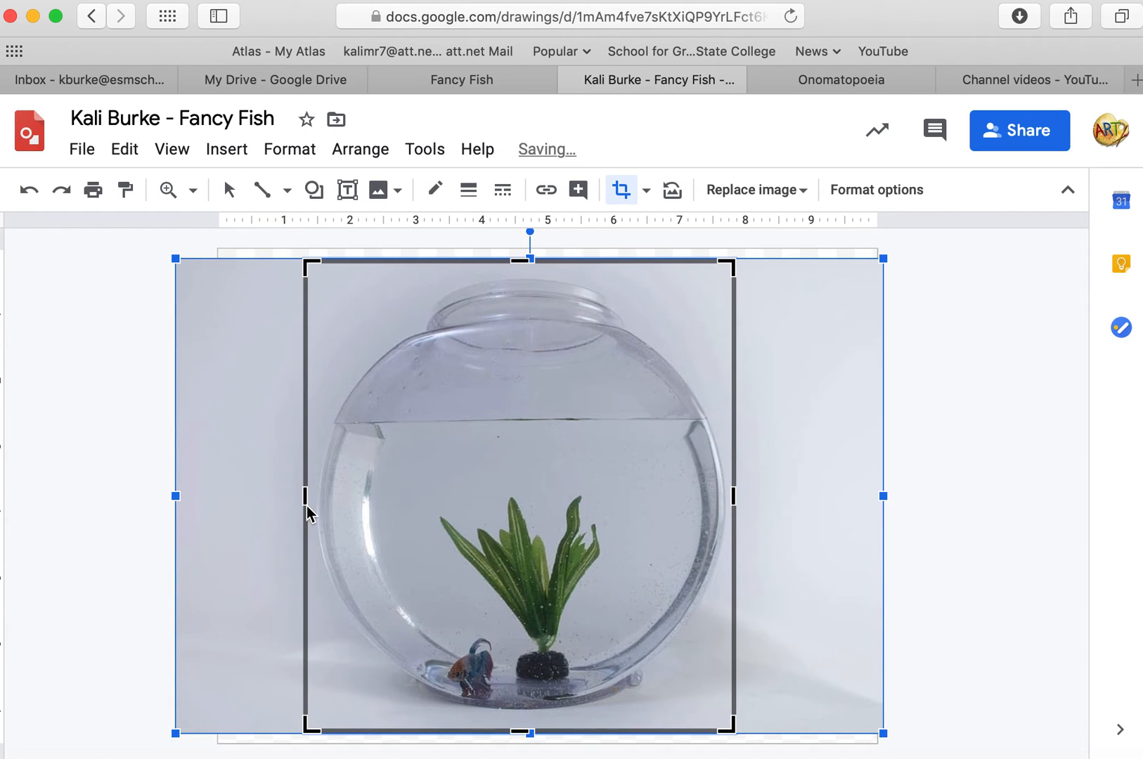
{"action": "key", "text": "Return"}
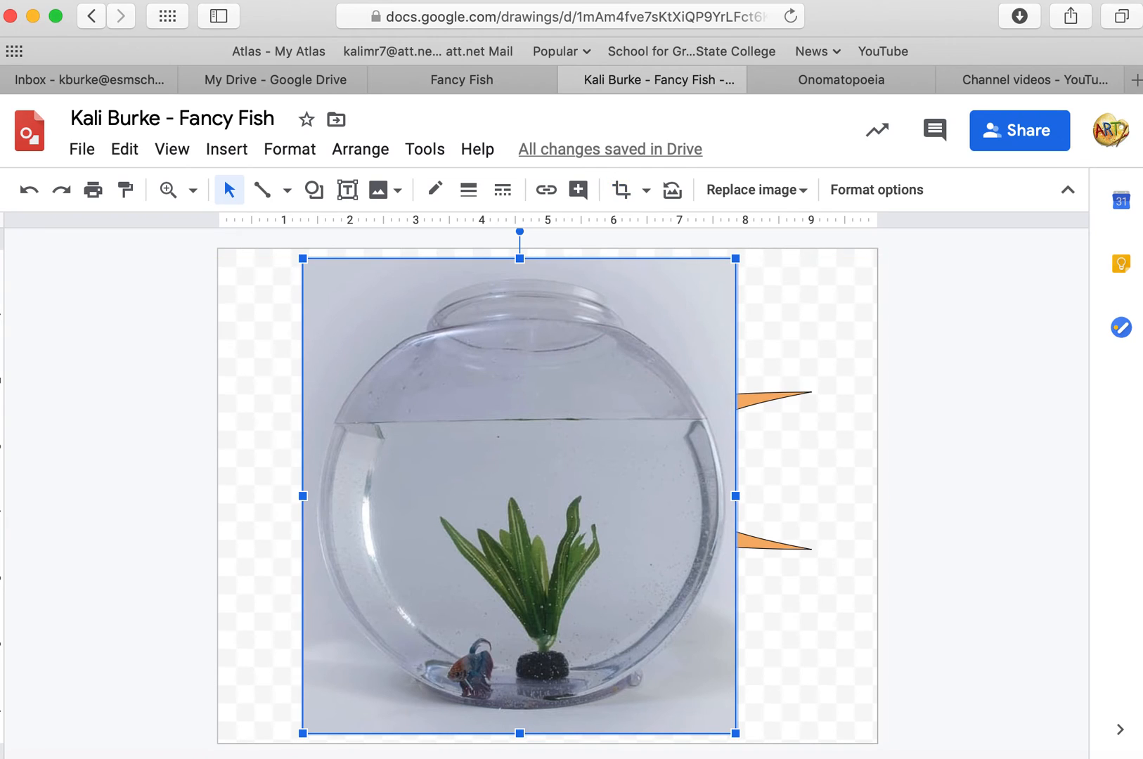
Move the cropped picture to the canvas's left edge and stretch it to fill the whole canvas.
{"action": "left_click_drag", "start_coordinate": [492, 512], "coordinate": [417, 503]}
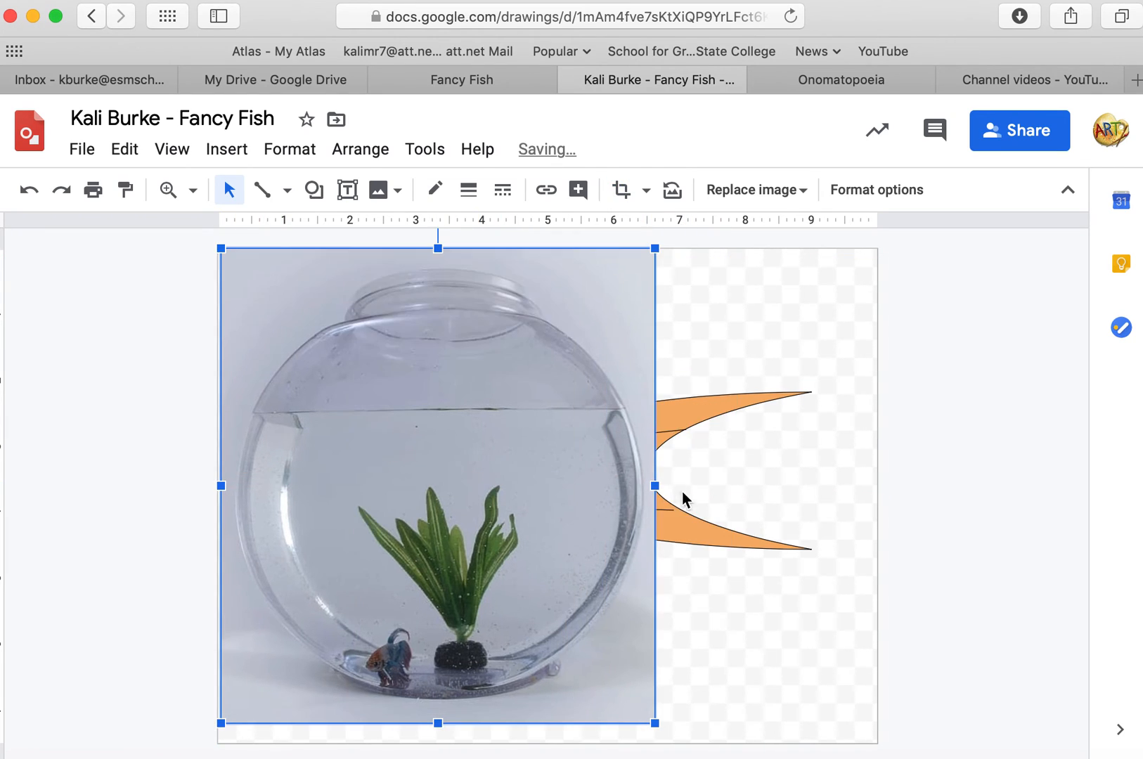
{"action": "left_click_drag", "start_coordinate": [655, 485], "coordinate": [876, 488]}
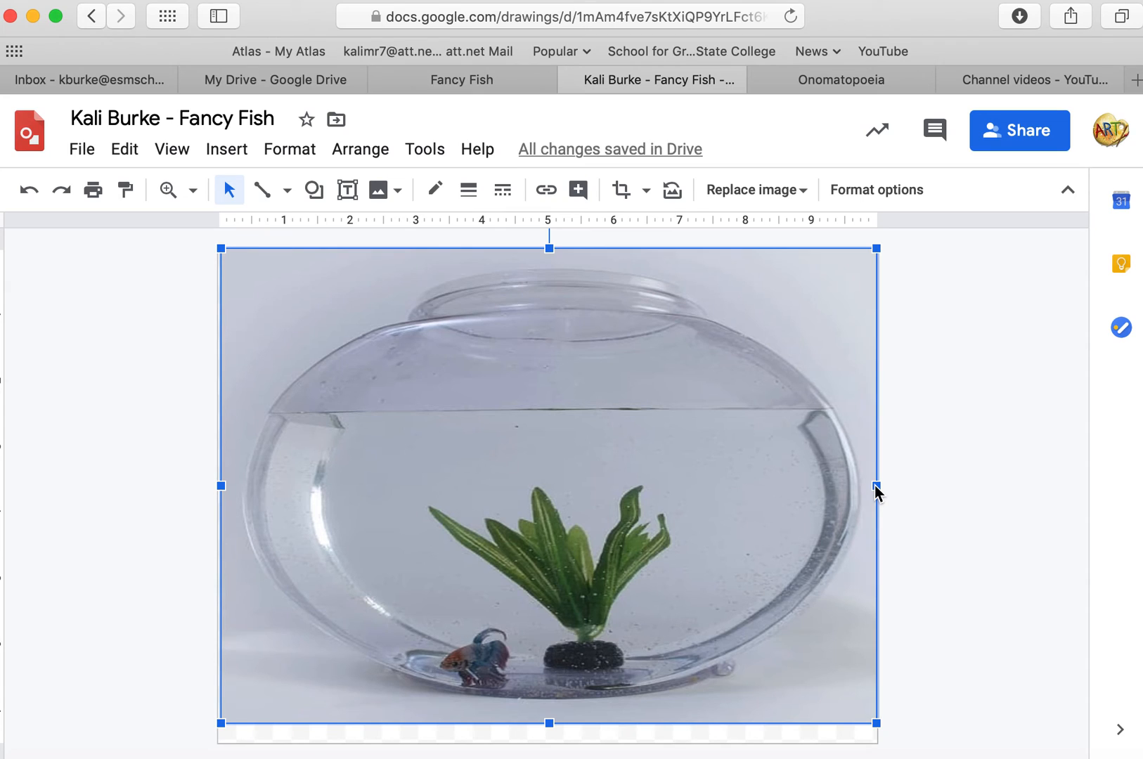
{"action": "left_click_drag", "start_coordinate": [550, 724], "coordinate": [552, 742]}
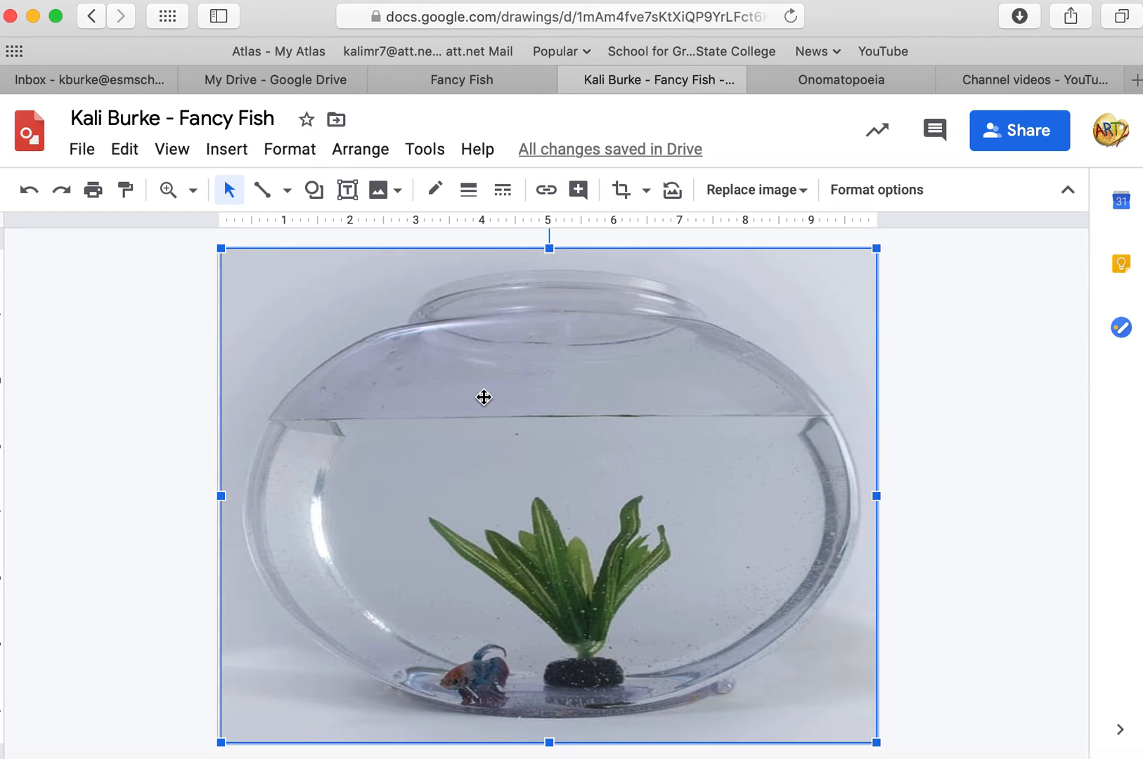
Send the fishbowl picture to the back behind the fish.
{"action": "left_click", "coordinate": [355, 157]}
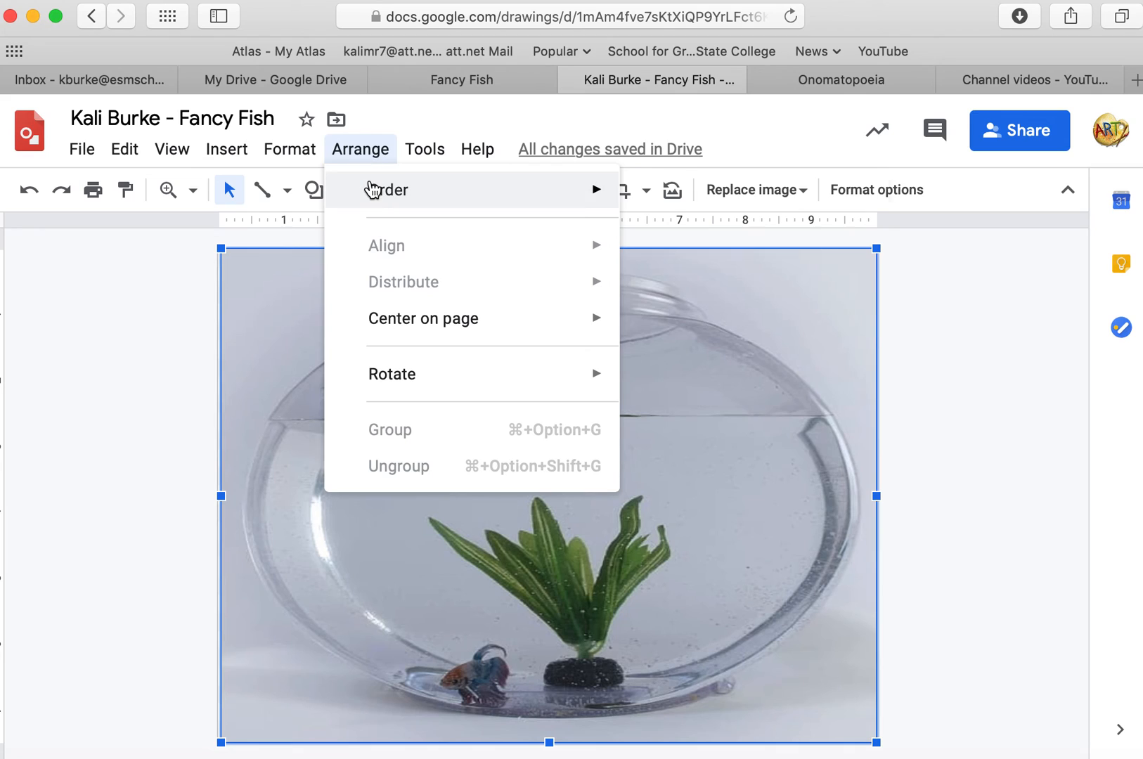
{"action": "mouse_move", "coordinate": [372, 187]}
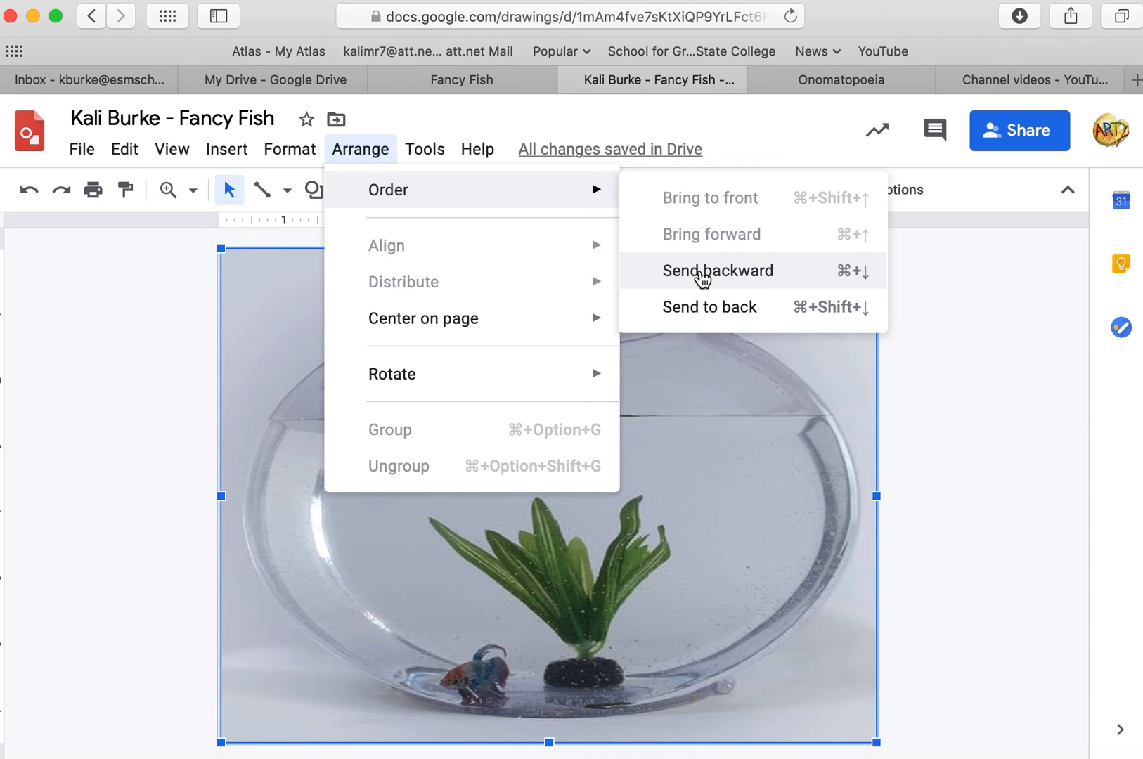
{"action": "left_click", "coordinate": [704, 308]}
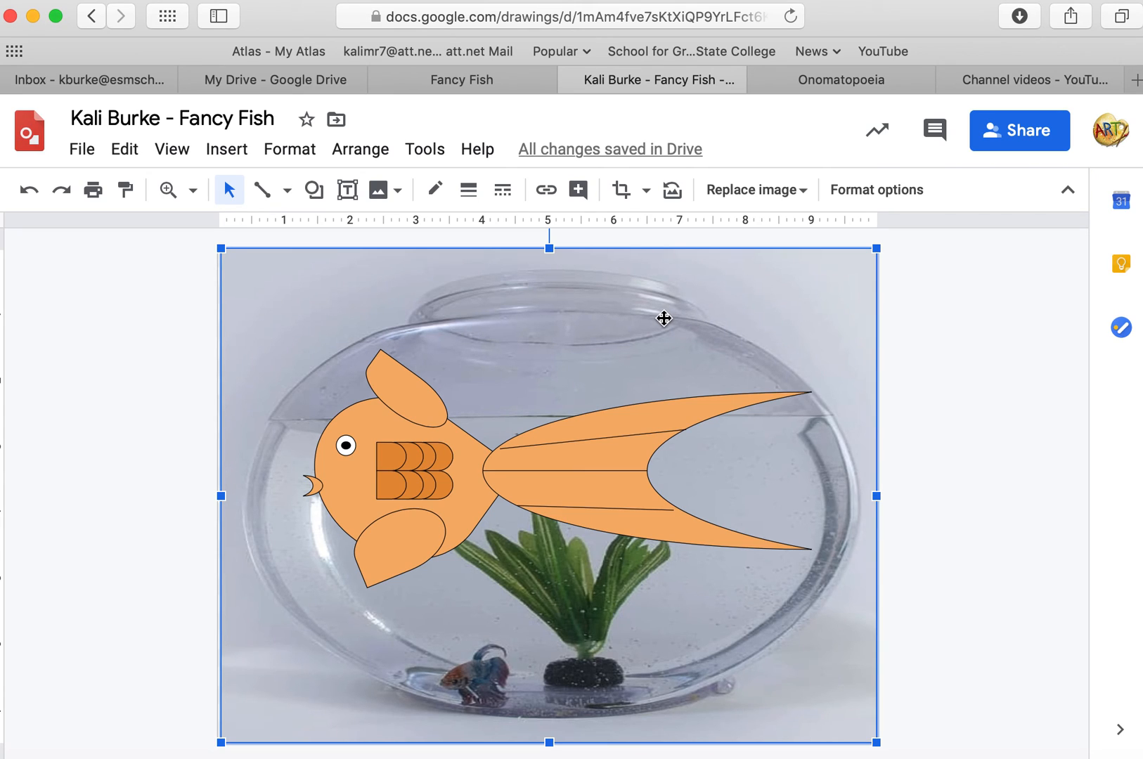
{"action": "left_click", "coordinate": [894, 422]}
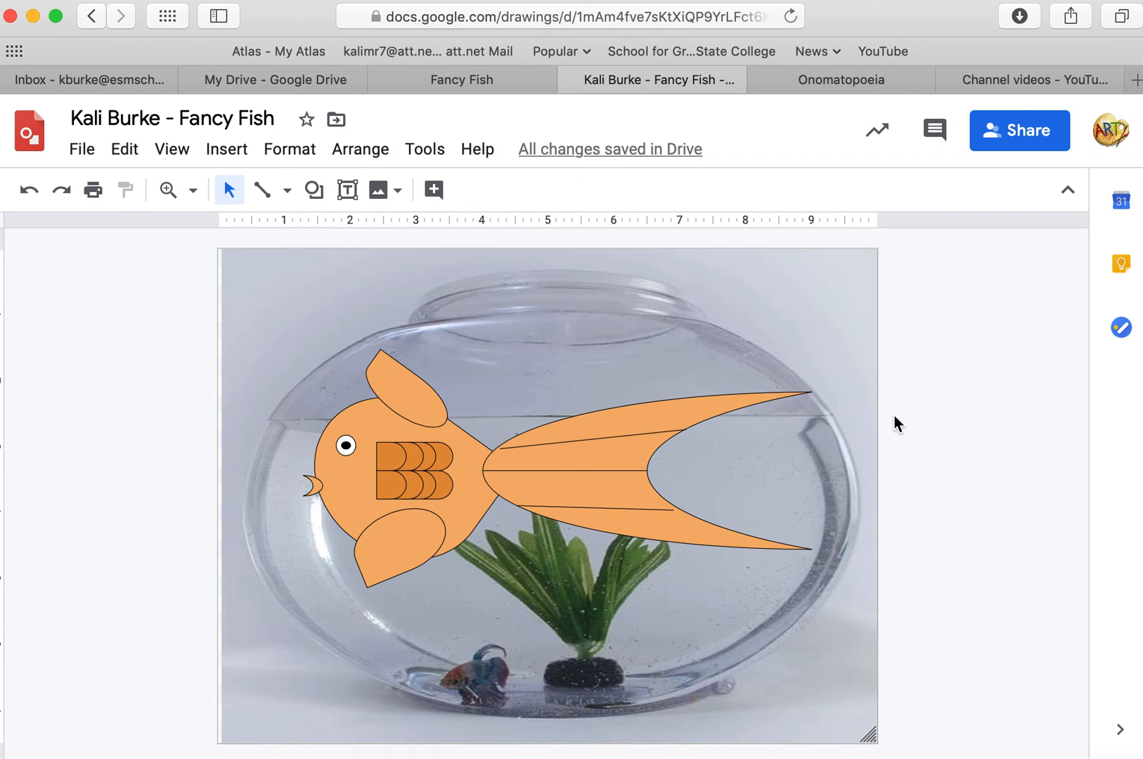
{"action": "mouse_move", "coordinate": [715, 453]}
{"action": "left_mouse_down"}
{"action": "mouse_move", "coordinate": [605, 454]}
{"action": "mouse_move", "coordinate": [712, 454]}
{"action": "left_mouse_up"}
{"action": "left_click_drag", "start_coordinate": [603, 462], "coordinate": [603, 482]}
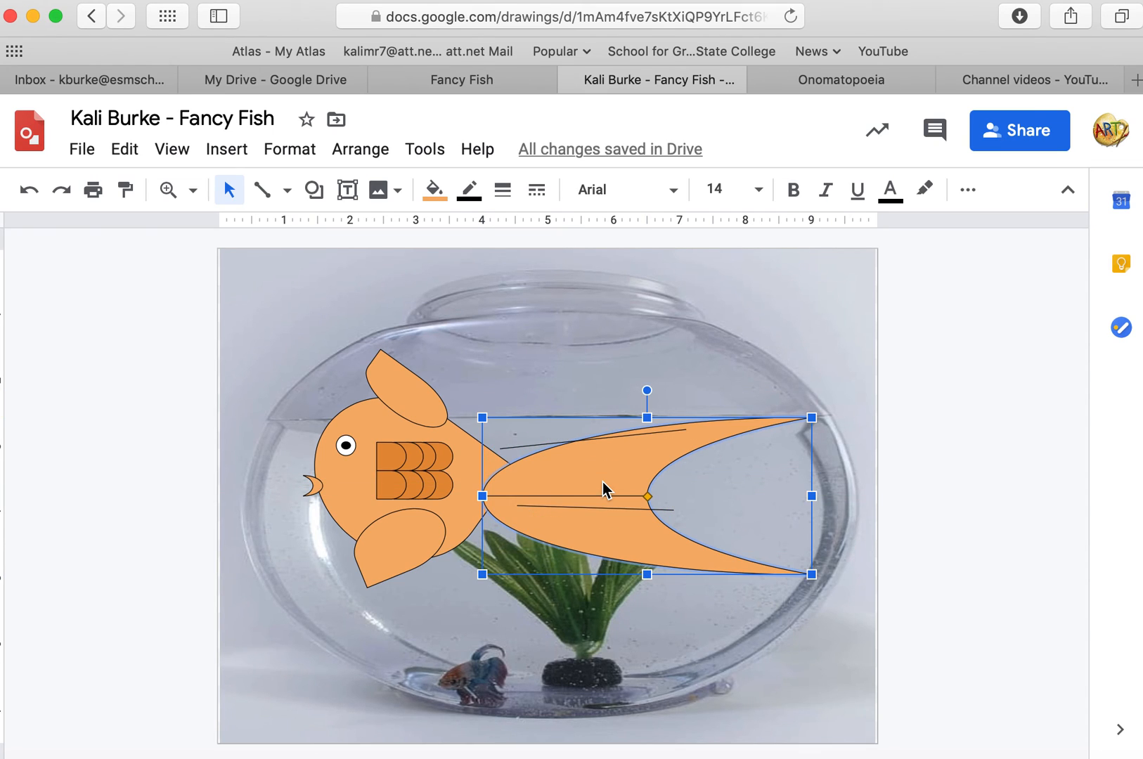
{"action": "left_click", "coordinate": [25, 197]}
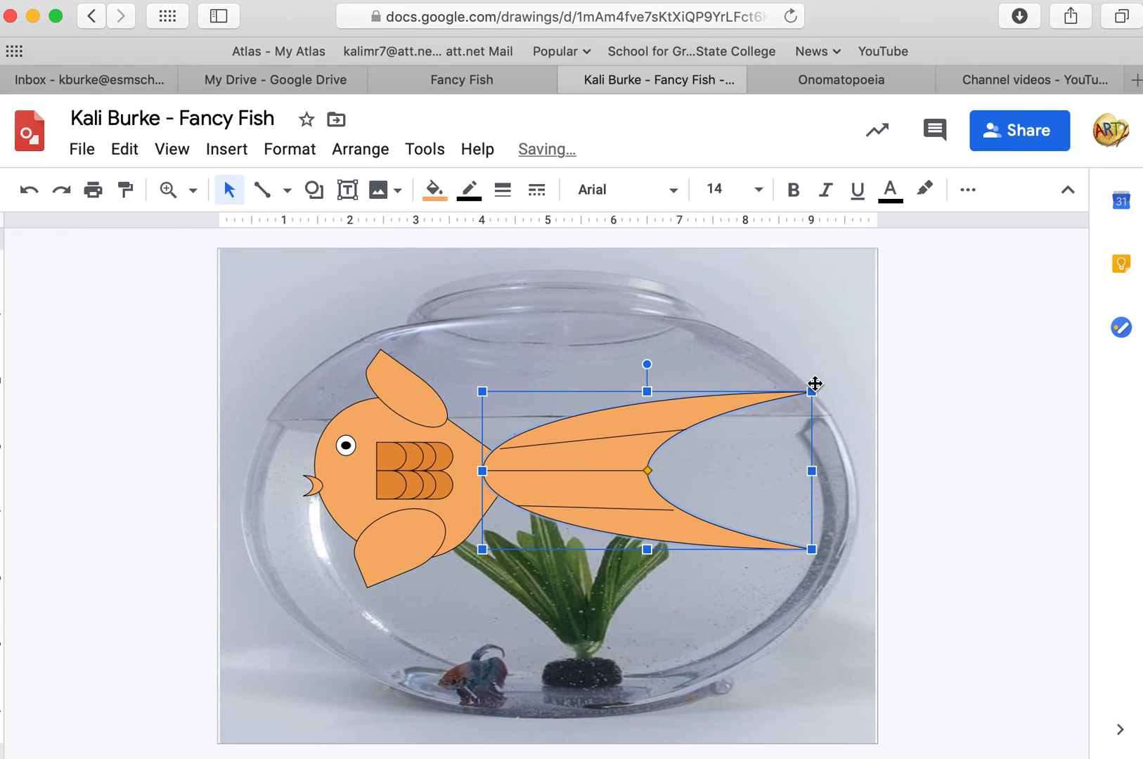
Select all the fish shapes and move the fish lower into the bowl's water.
{"action": "left_click_drag", "start_coordinate": [774, 353], "coordinate": [202, 404]}
{"action": "left_click_drag", "start_coordinate": [828, 588], "coordinate": [292, 326]}
{"action": "left_click_drag", "start_coordinate": [419, 405], "coordinate": [431, 506]}
{"action": "left_click_drag", "start_coordinate": [267, 393], "coordinate": [844, 342]}
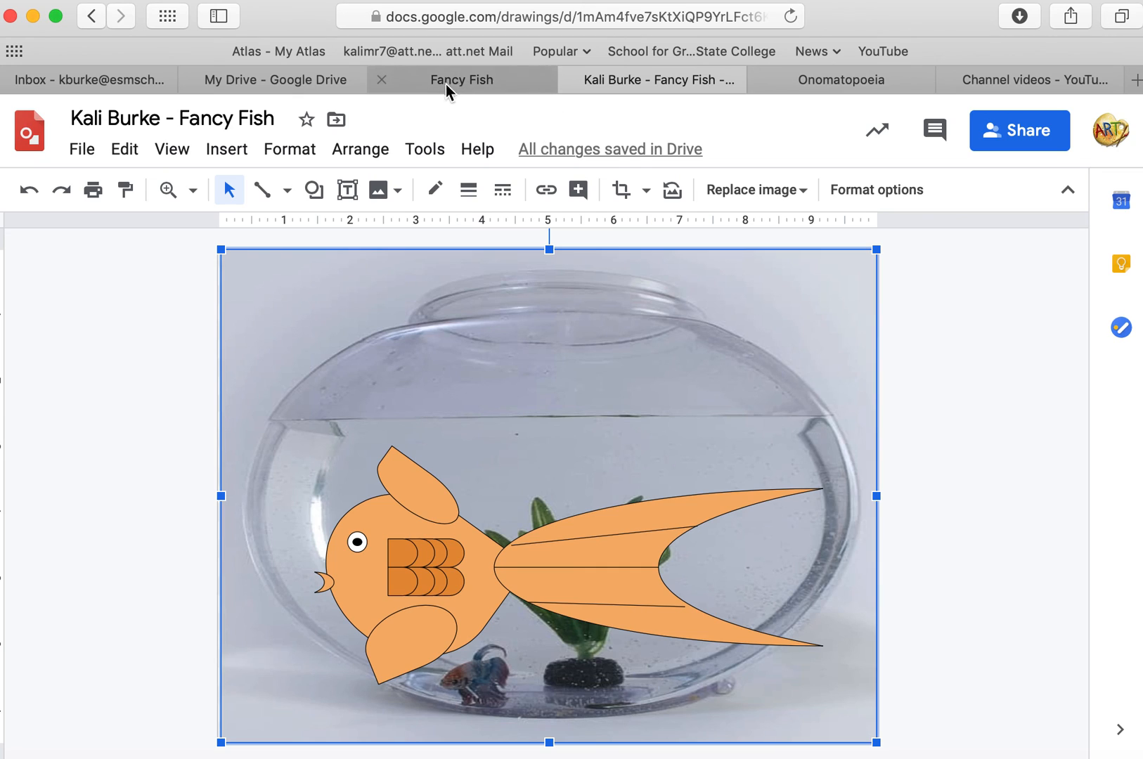
Switch to the Fancy Fish assignment tab and turn in the drawing.
{"action": "left_click", "coordinate": [508, 85]}
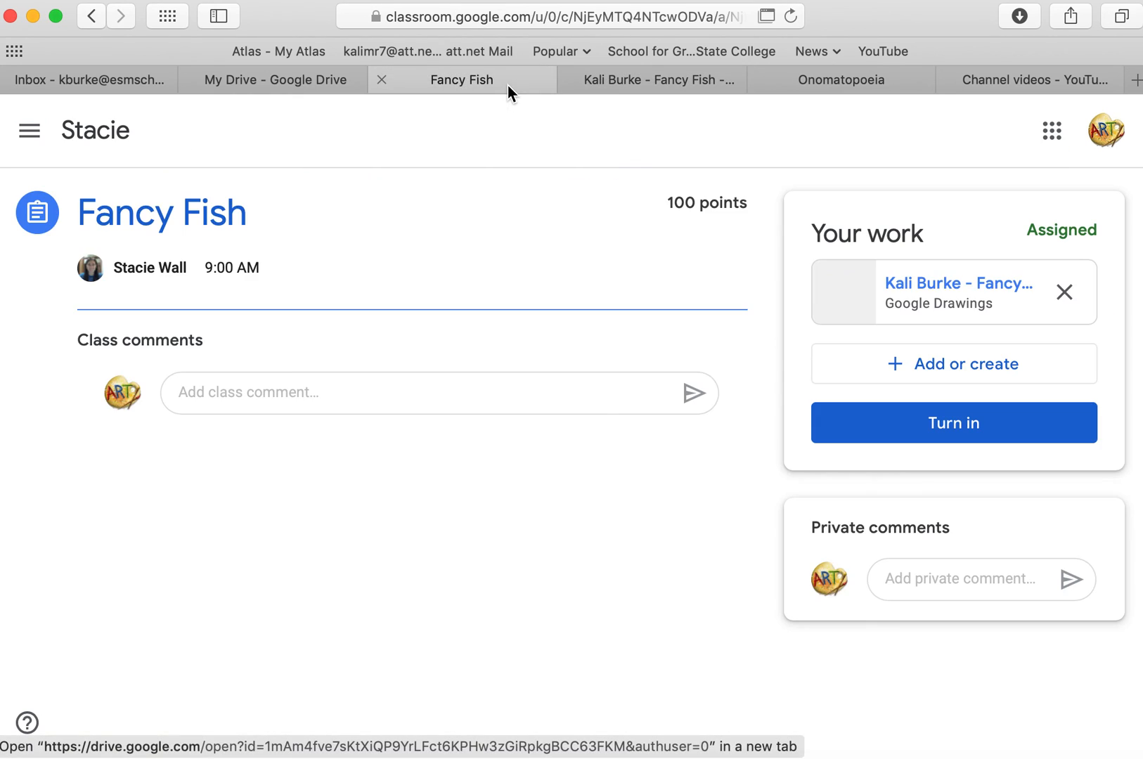
{"action": "left_click", "coordinate": [893, 437]}
{"action": "left_click", "coordinate": [719, 524]}
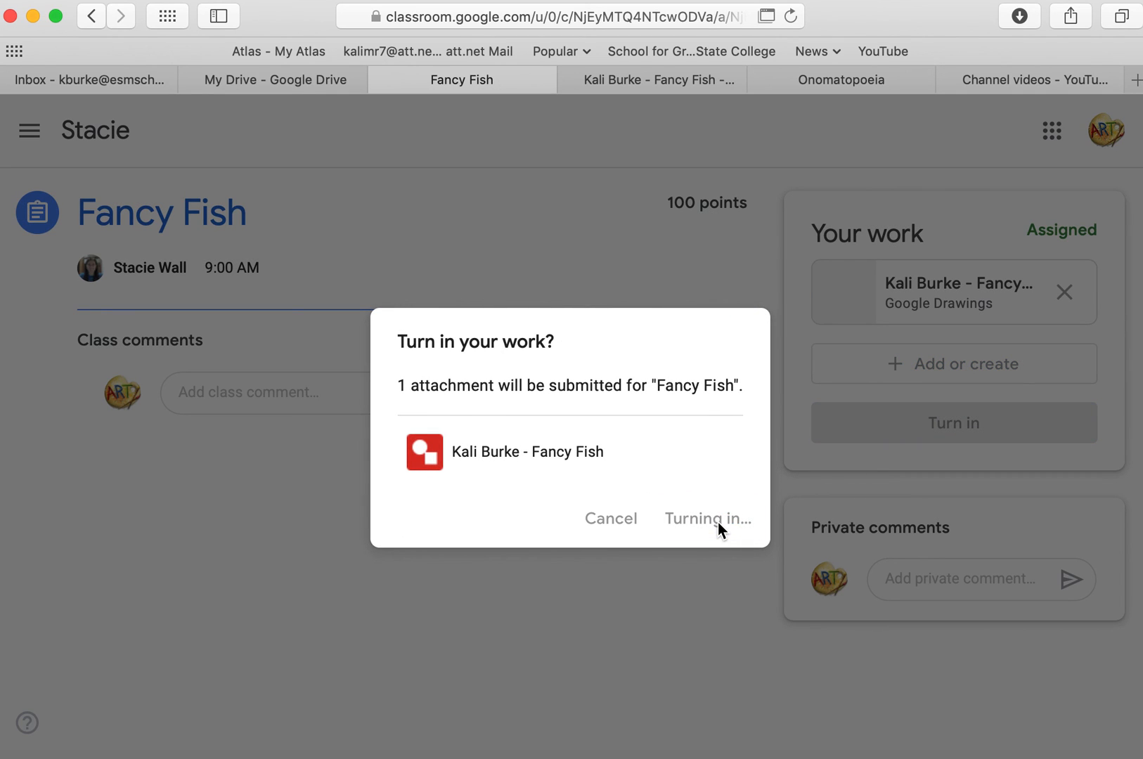